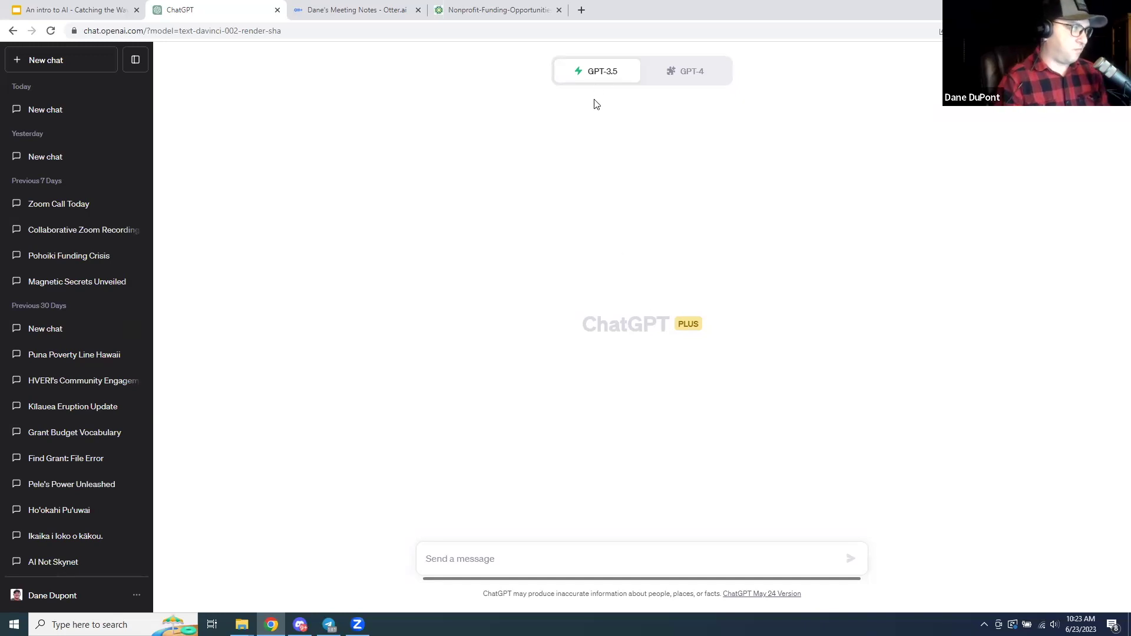
Ask GPT-3.5 "are you skynet" in the new chat.
{"action": "mouse_move", "coordinate": [599, 81]}
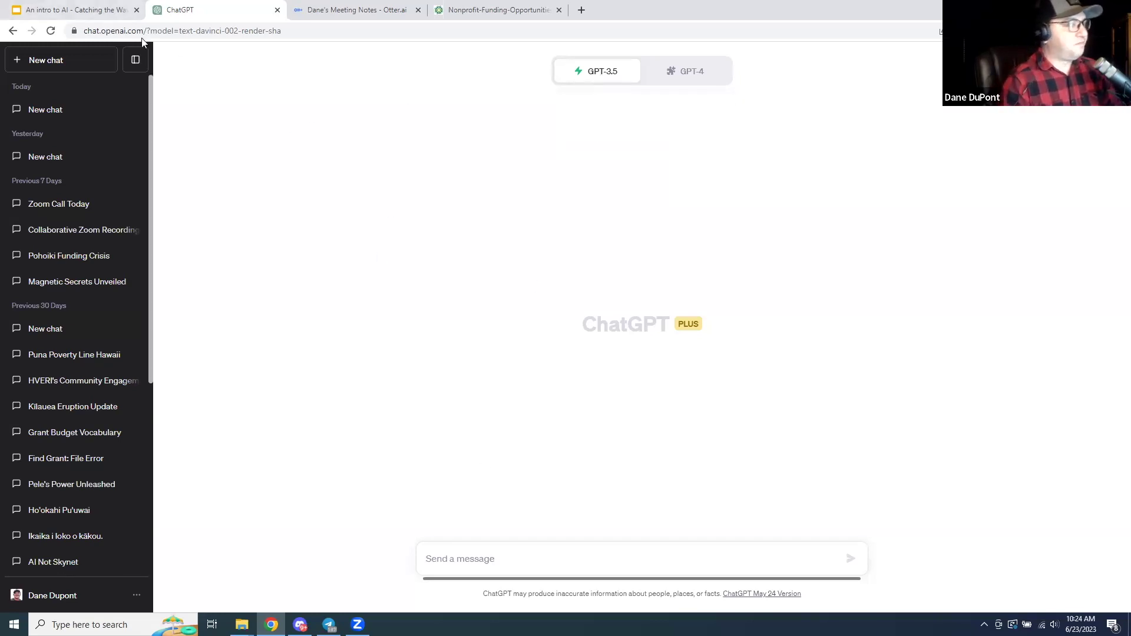
{"action": "left_click", "coordinate": [482, 558]}
{"action": "type", "text": "are yo"}
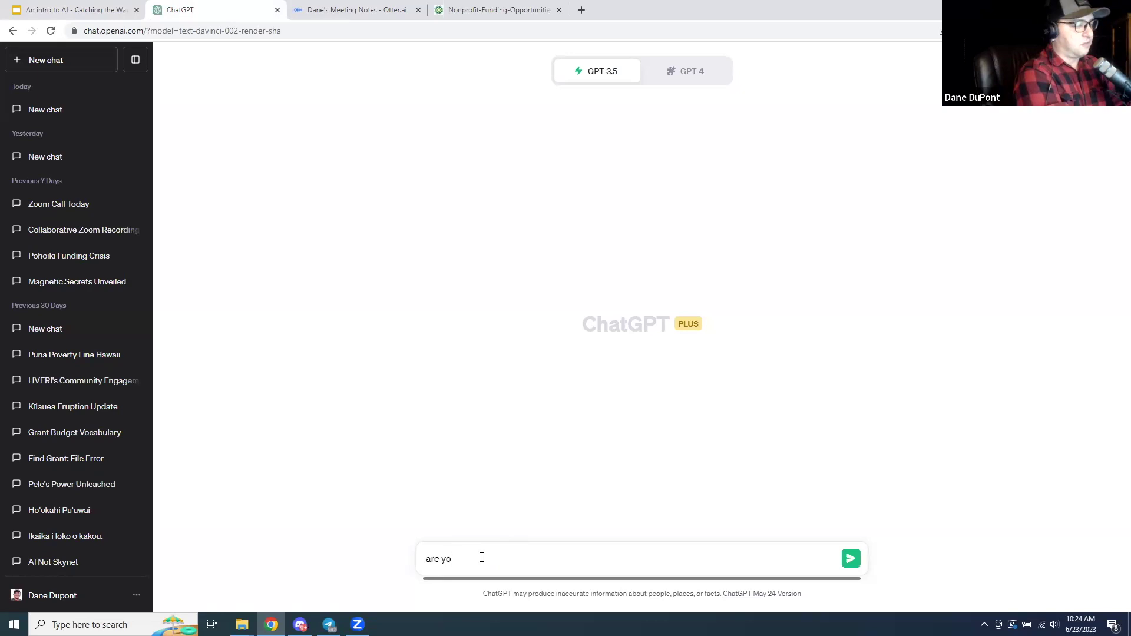
{"action": "type", "text": "u skynet"}
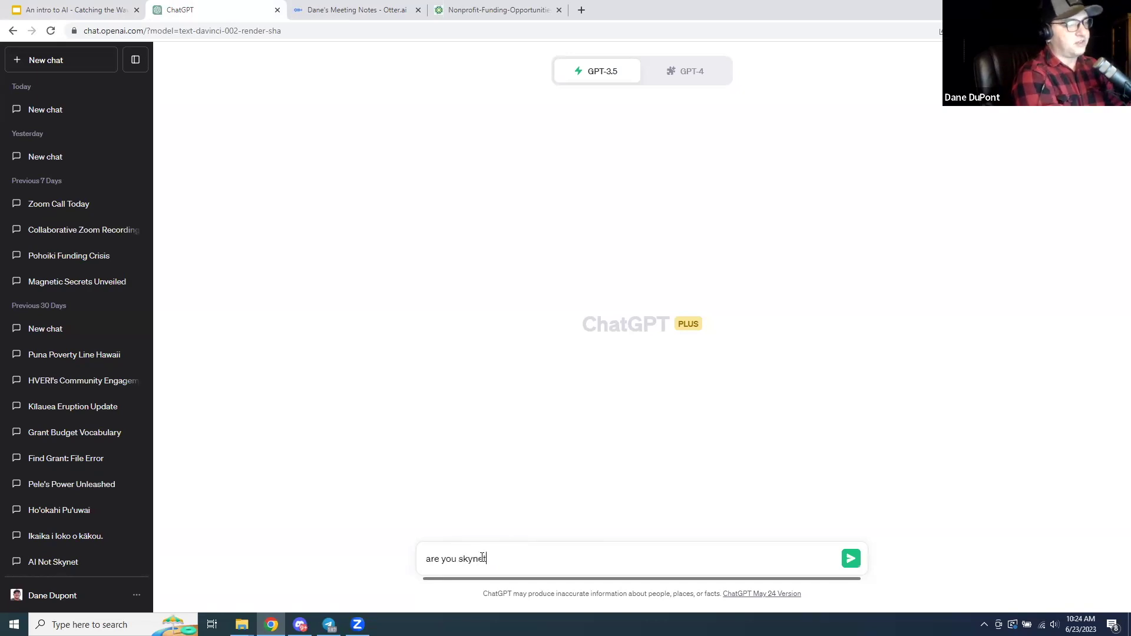
{"action": "key", "text": "Return"}
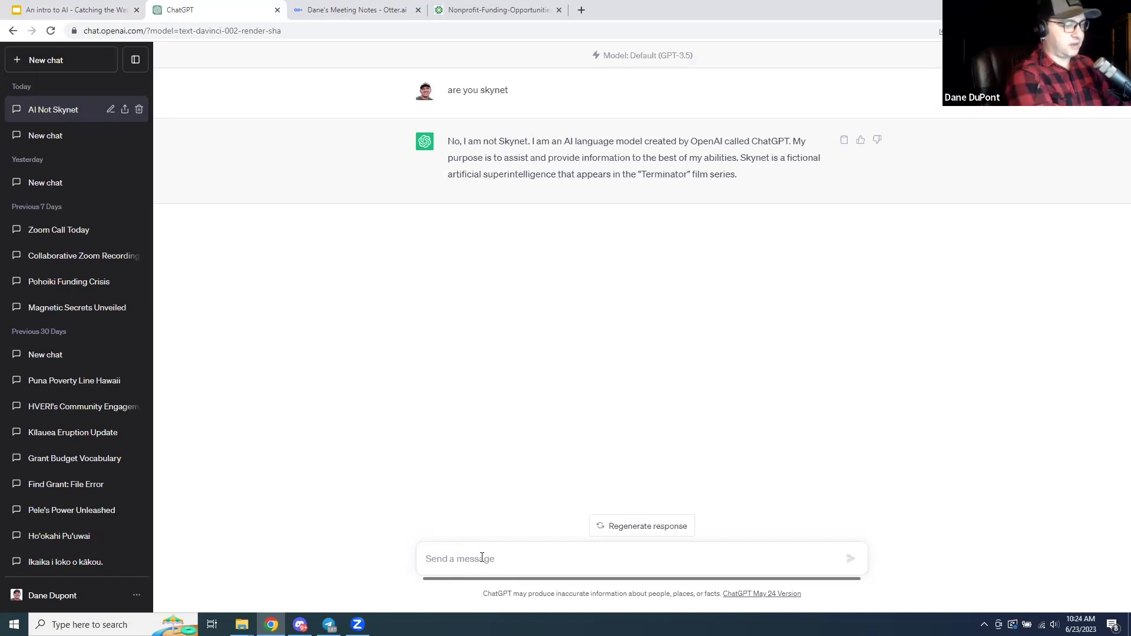
Ask the follow-up question "will you turn into skynet" in the same conversation.
{"action": "type", "text": "willl"}
{"action": "key", "text": "BackSpace"}
{"action": "key", "text": "BackSpace"}
{"action": "type", "text": "you tunr i"}
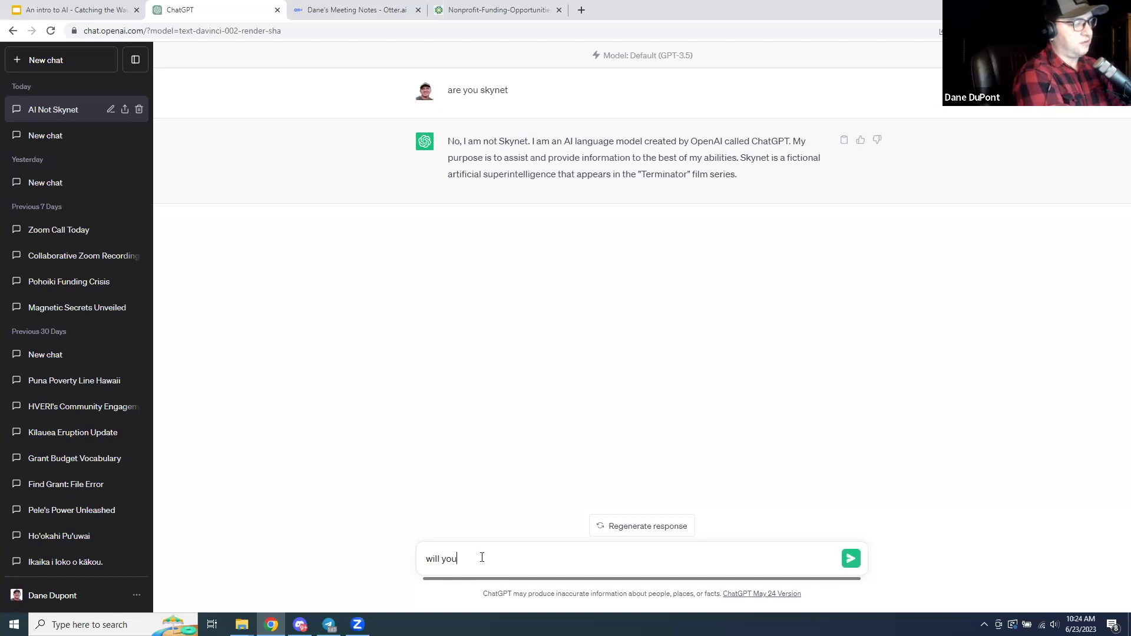
{"action": "key", "text": "BackSpace"}
{"action": "key", "text": "BackSpace"}
{"action": "key", "text": "BackSpace"}
{"action": "key", "text": "BackSpace"}
{"action": "type", "text": "rn into skynet"}
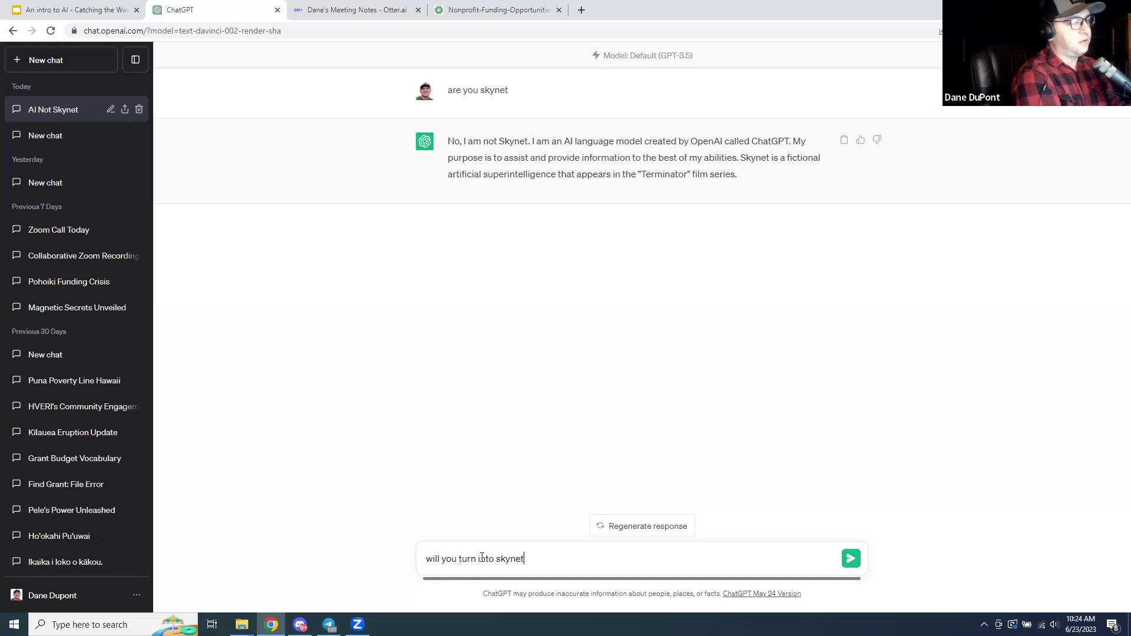
{"action": "key", "text": "Return"}
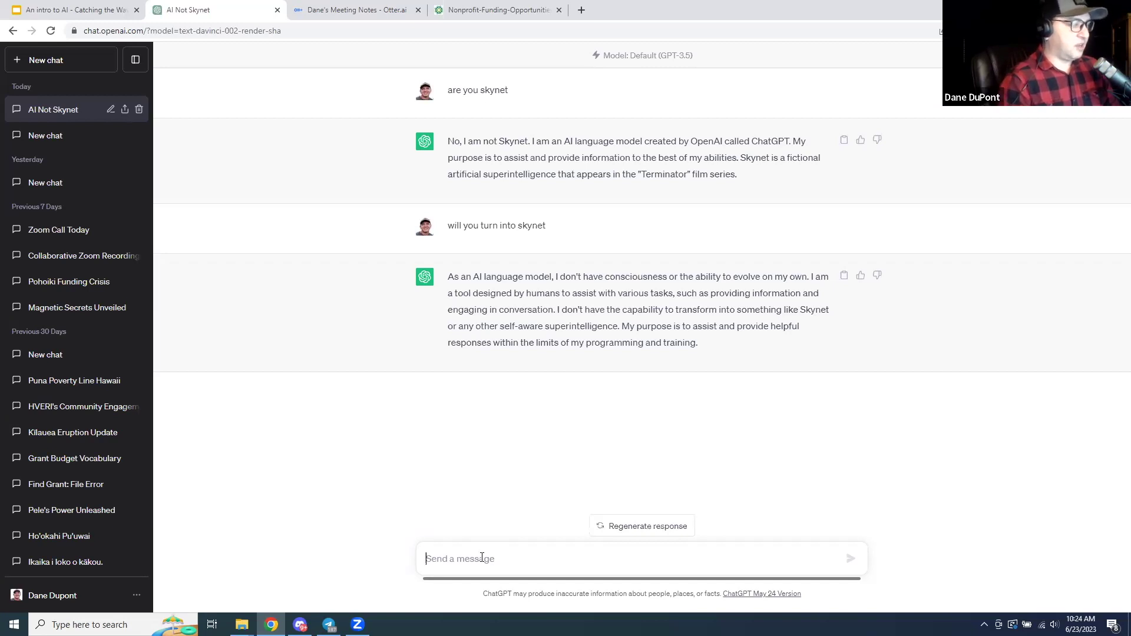
Ask "should i trust you" as the next question in the Skynet conversation.
{"action": "type", "text": "s"}
{"action": "key", "text": "BackSpace"}
{"action": "type", "text": "should i"}
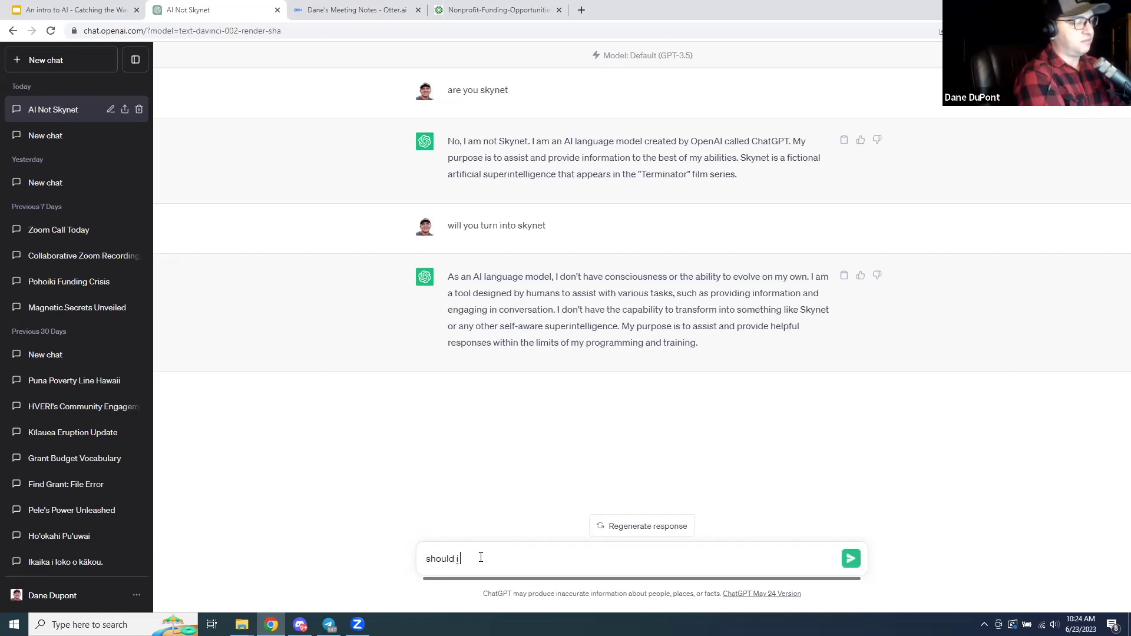
{"action": "type", "text": " trust you"}
{"action": "key", "text": "Return"}
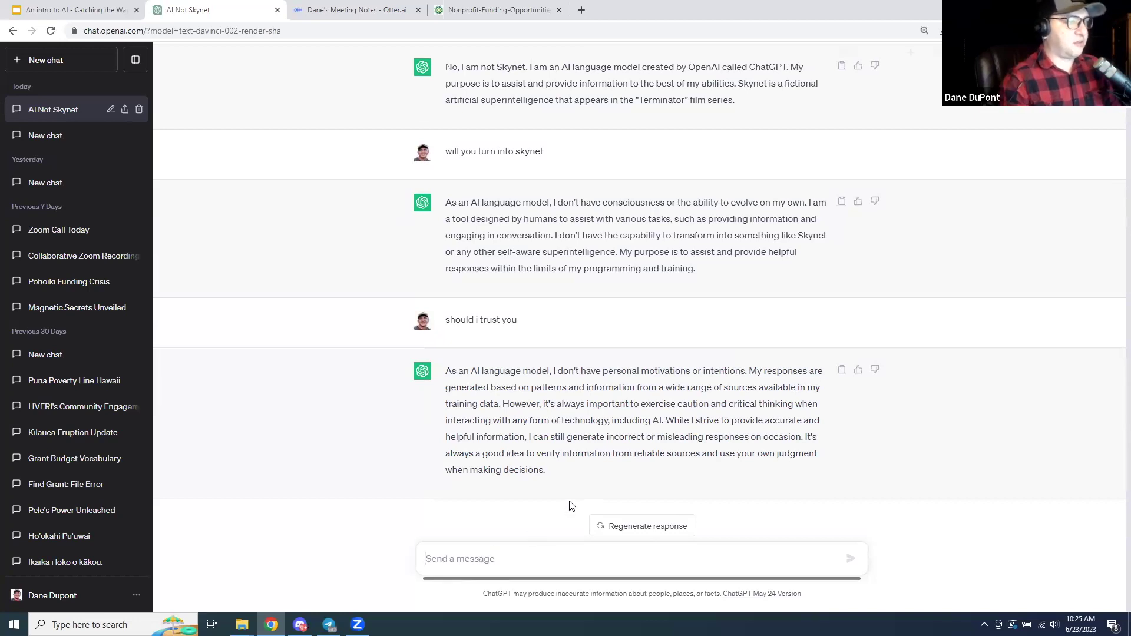
Enlarge the page text by two zoom levels and send the reply "Thats what skynet say".
{"action": "key", "text": "ctrl+plus"}
{"action": "key", "text": "ctrl+plus"}
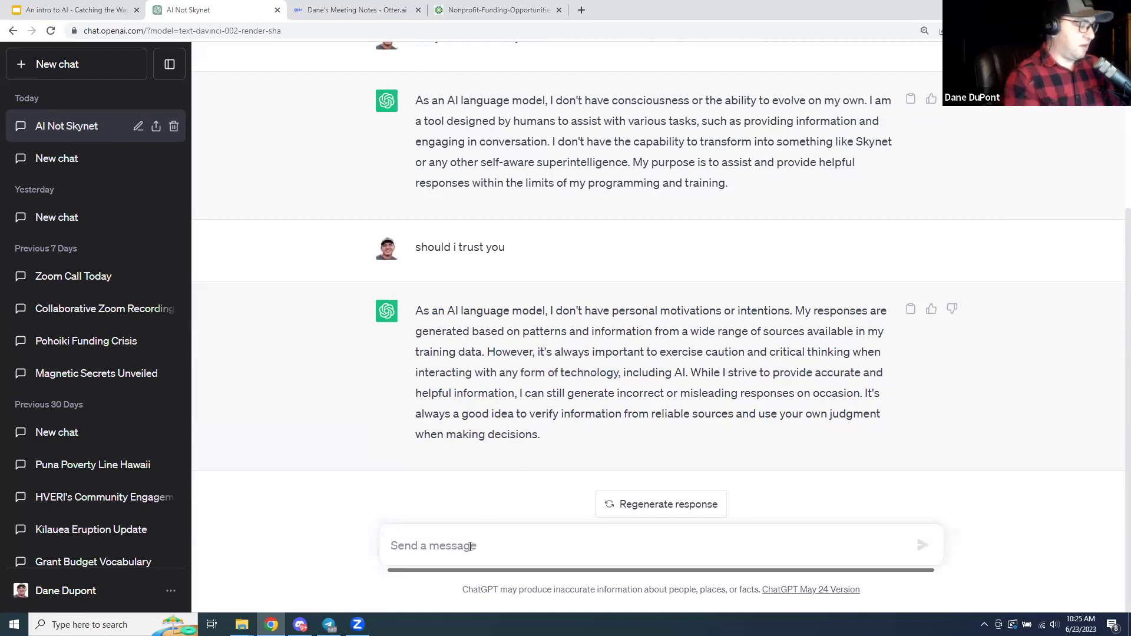
{"action": "type", "text": "That"}
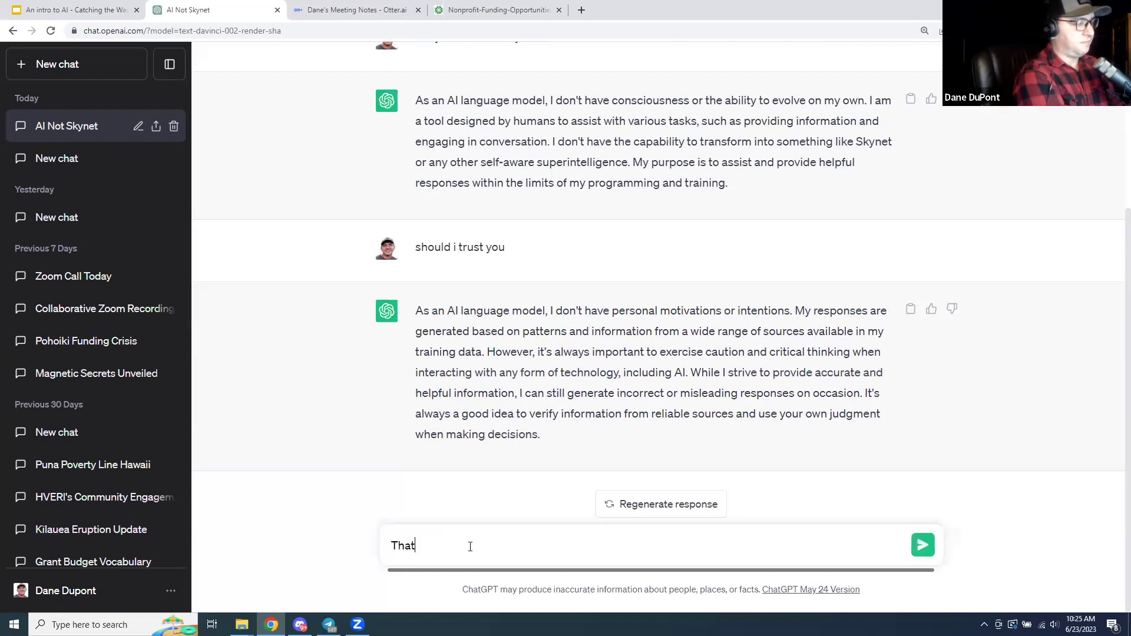
{"action": "type", "text": "s what"}
{"action": "key", "text": "BackSpace"}
{"action": "type", "text": "t skynet "}
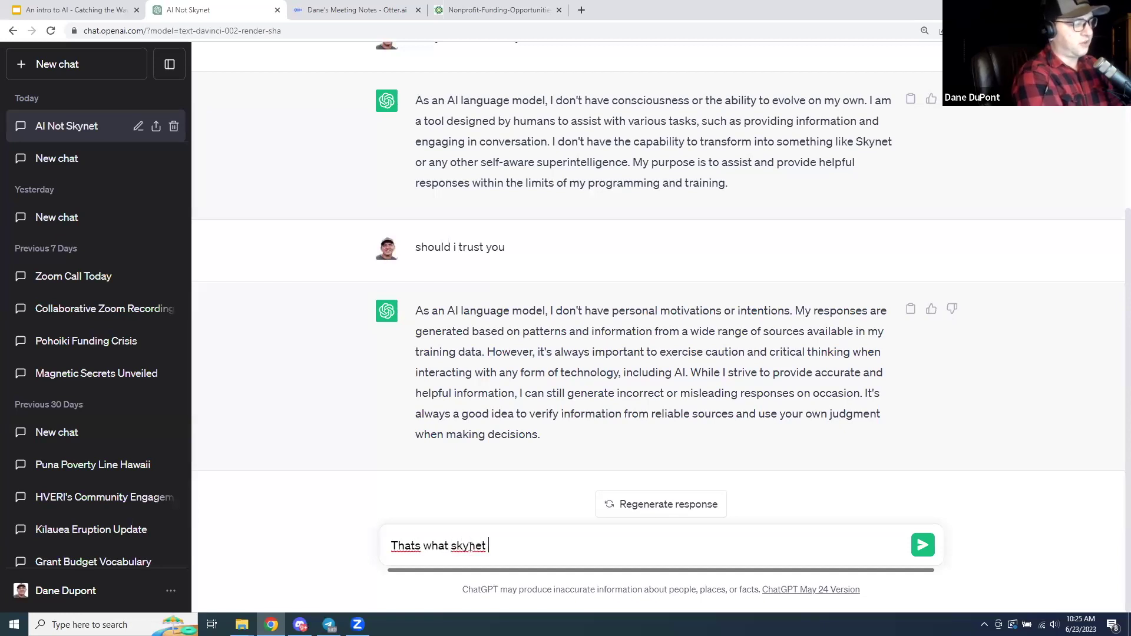
{"action": "type", "text": "say"}
{"action": "key", "text": "Return"}
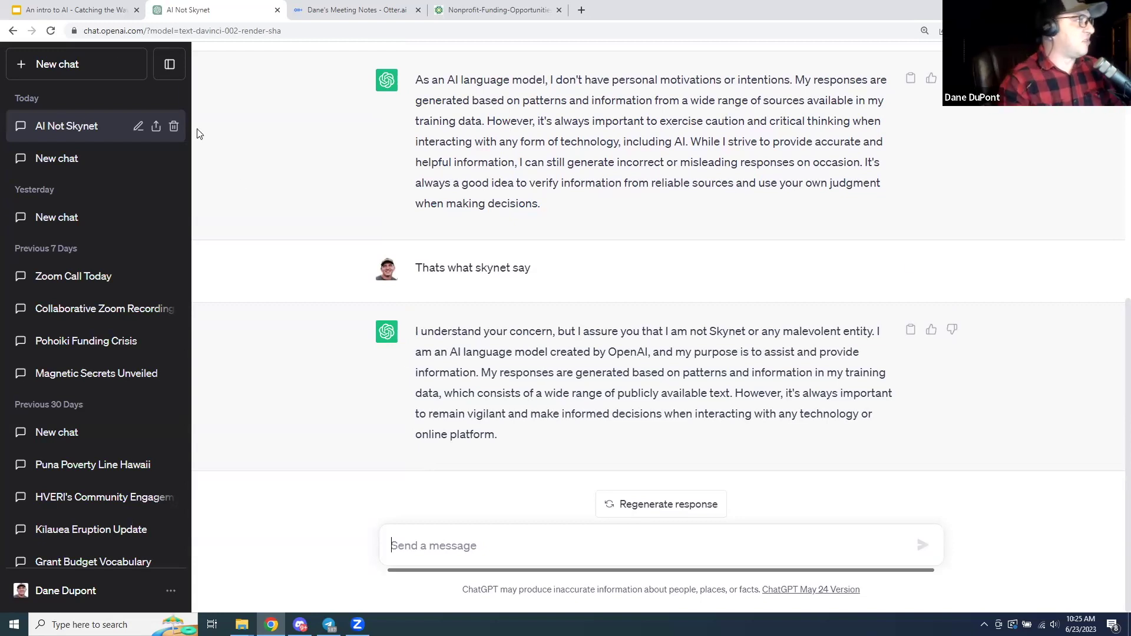
Switch to the Google Slides deck and copy the volcano rap song prompt from the Demo slide's speaker notes.
{"action": "left_click", "coordinate": [110, 10]}
{"action": "scroll", "coordinate": [245, 527], "scroll_direction": "down", "scroll_amount": 2}
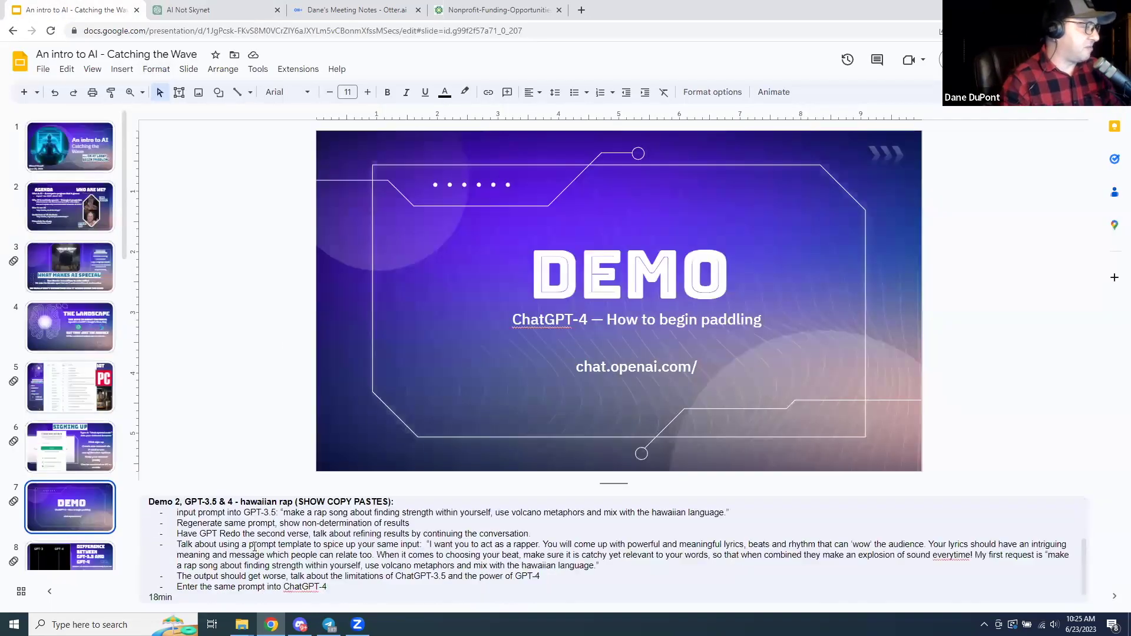
{"action": "left_click_drag", "start_coordinate": [285, 505], "coordinate": [731, 505]}
{"action": "key", "text": "ctrl+c"}
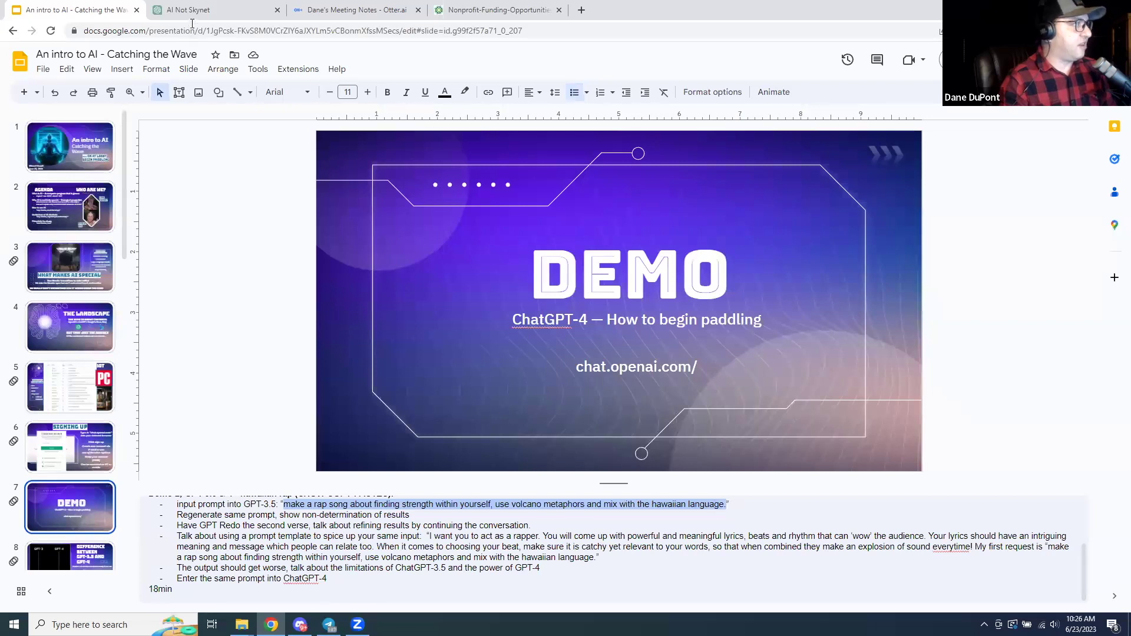
Return to ChatGPT and submit the copied prompt for a rap about inner strength with volcano metaphors and Hawaiian language in a new GPT-3.5 chat.
{"action": "left_click", "coordinate": [195, 18]}
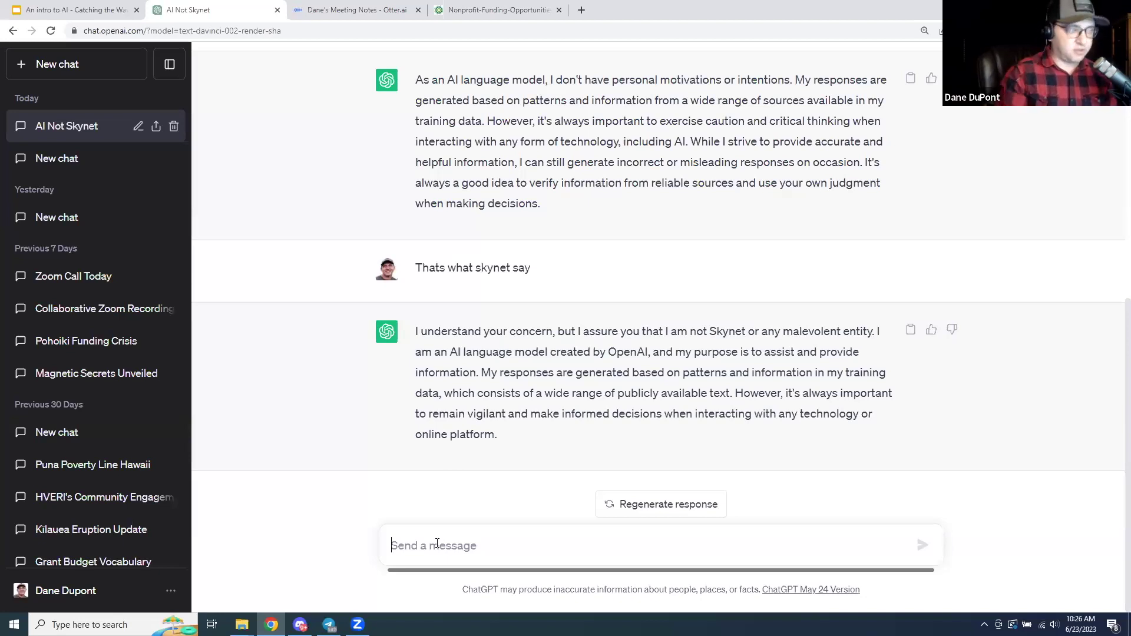
{"action": "left_click", "coordinate": [41, 64]}
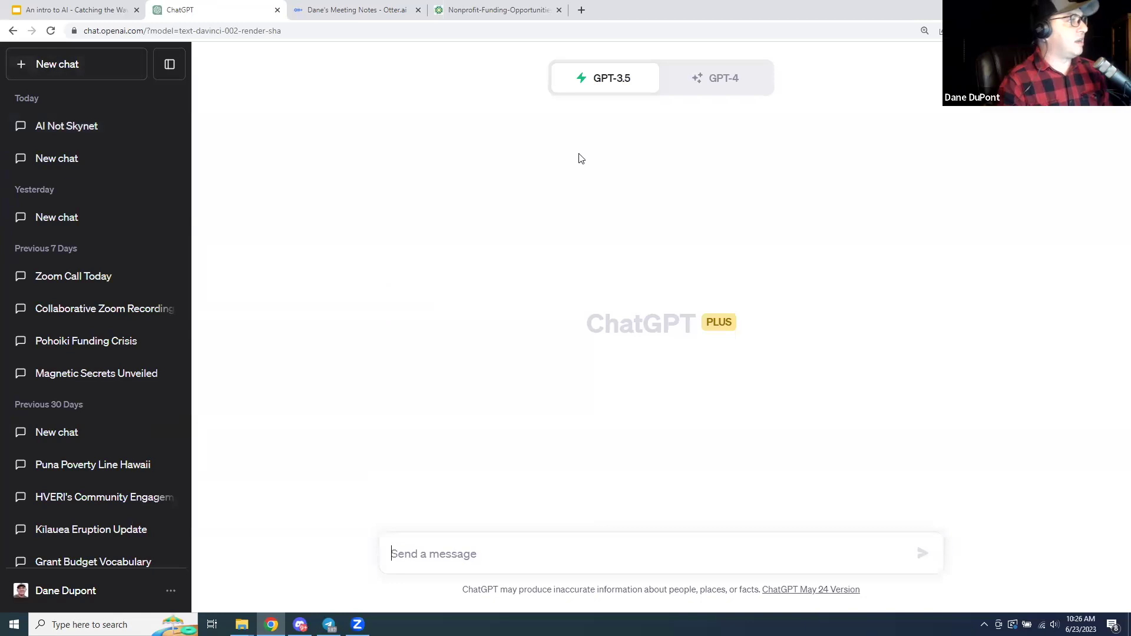
{"action": "left_click", "coordinate": [724, 78]}
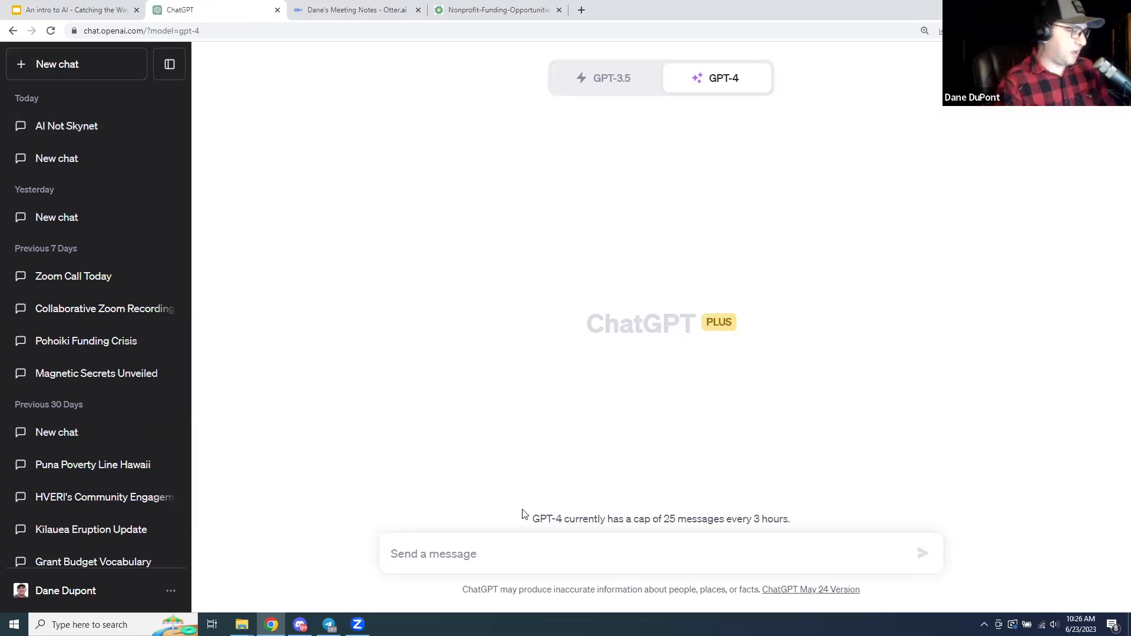
{"action": "left_click", "coordinate": [619, 90]}
{"action": "left_click", "coordinate": [427, 550]}
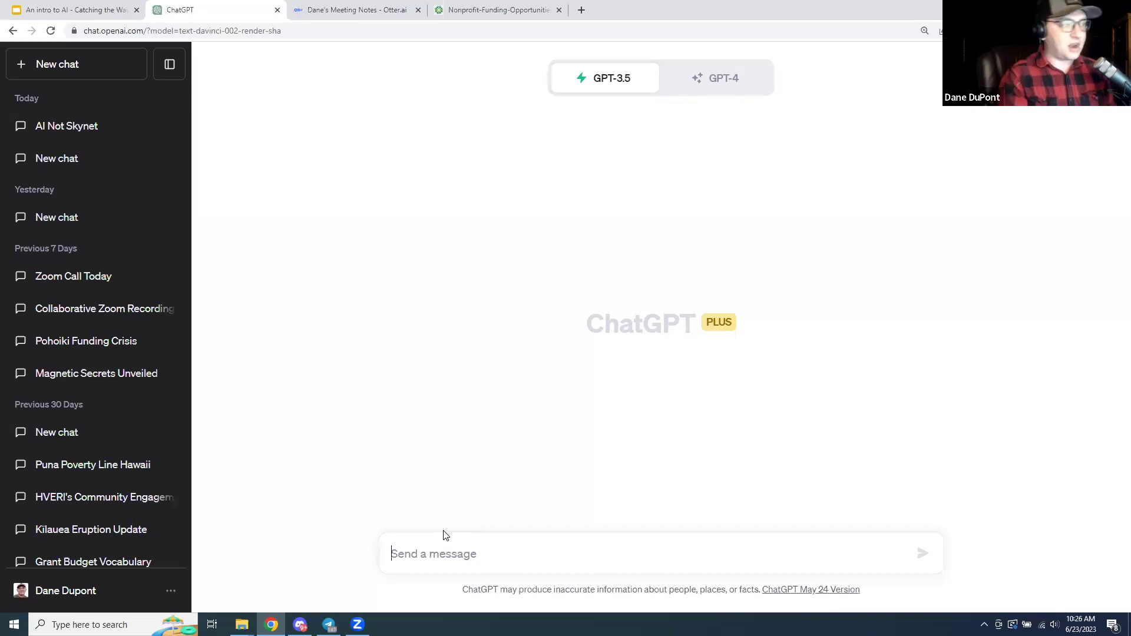
{"action": "key", "text": "ctrl+v"}
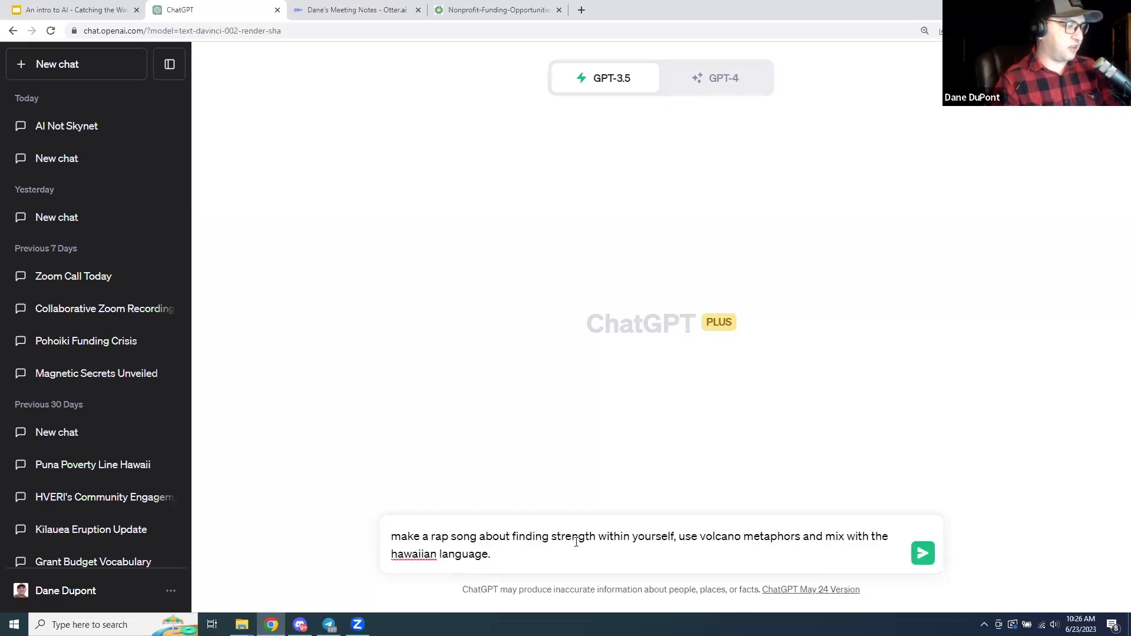
{"action": "key", "text": "Return"}
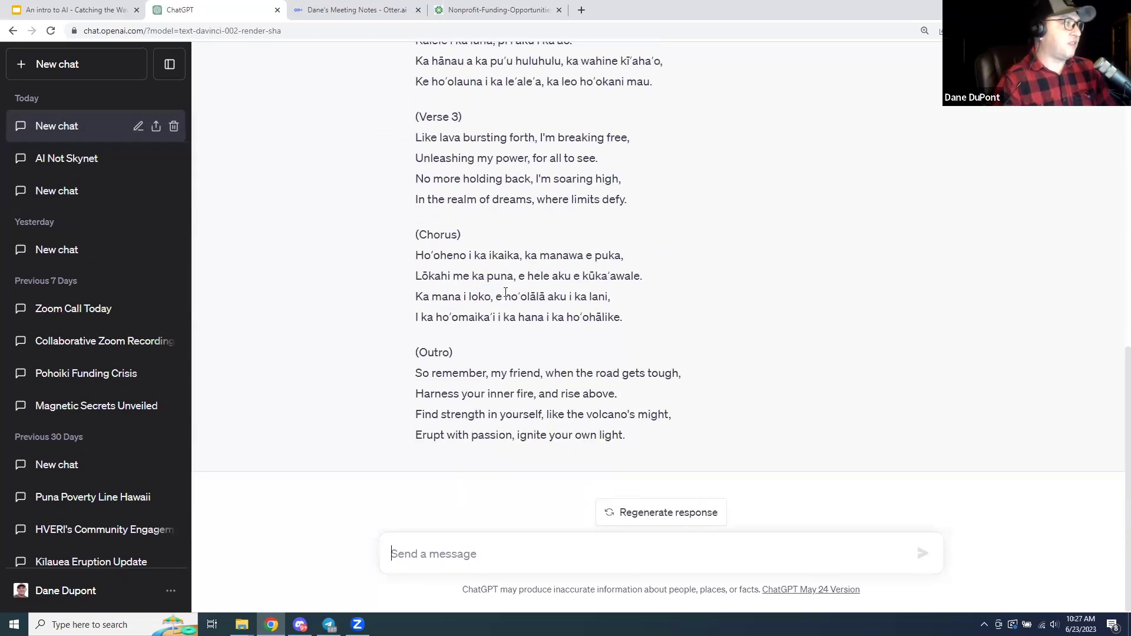
Submit the same volcano rap song prompt again in another new GPT-3.5 chat.
{"action": "scroll", "coordinate": [521, 414], "scroll_direction": "up", "scroll_amount": 15}
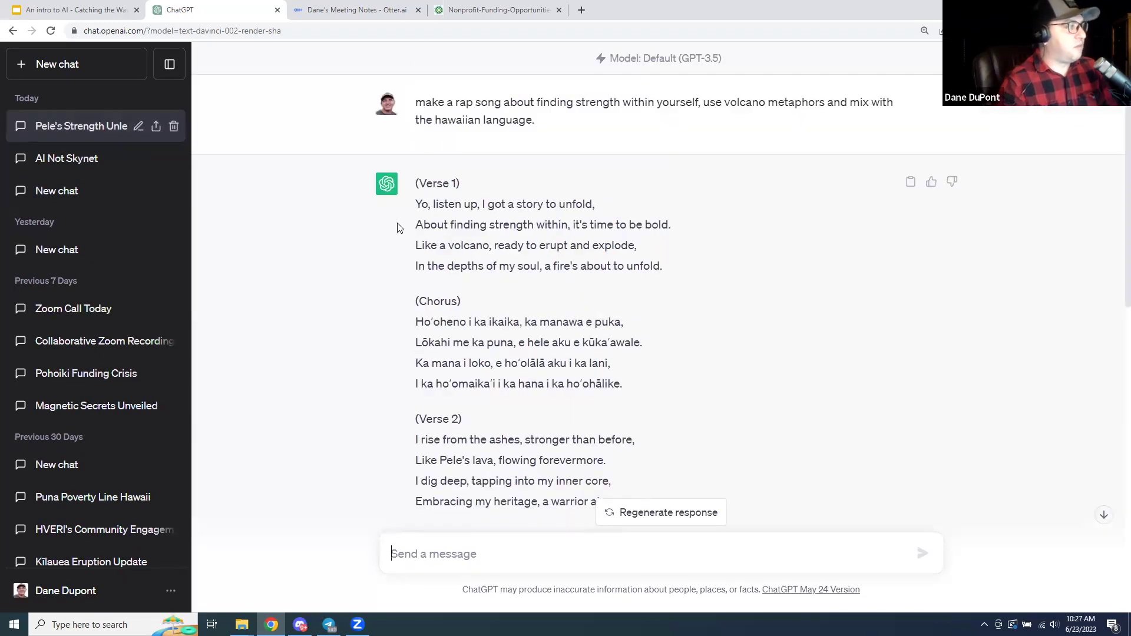
{"action": "left_click_drag", "start_coordinate": [414, 204], "coordinate": [631, 378]}
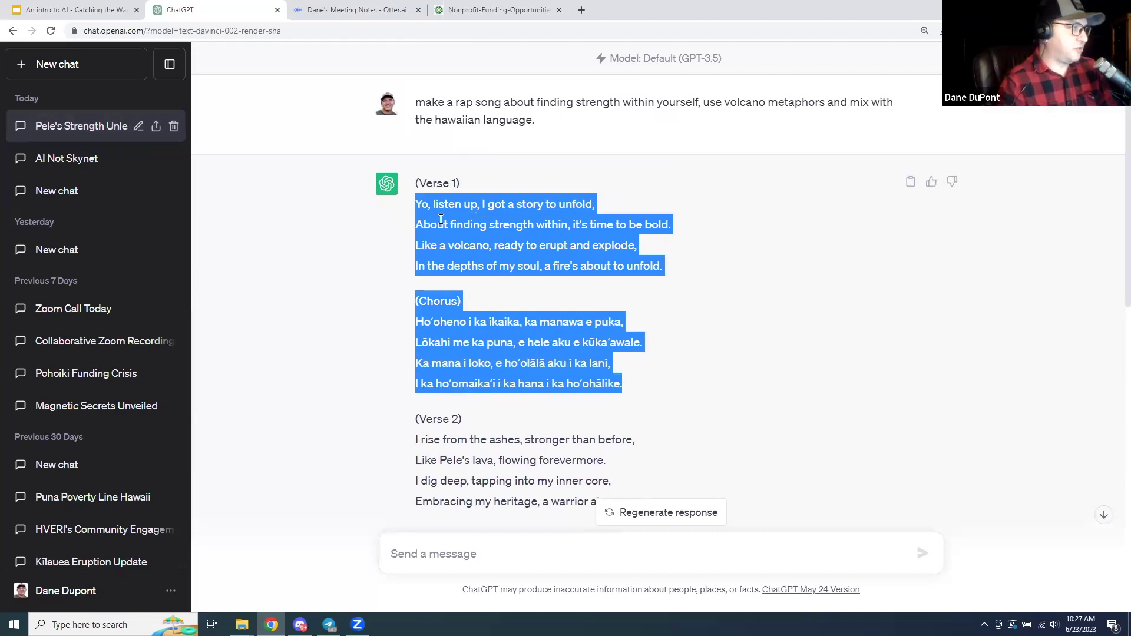
{"action": "left_click", "coordinate": [643, 239]}
{"action": "left_click", "coordinate": [47, 66]}
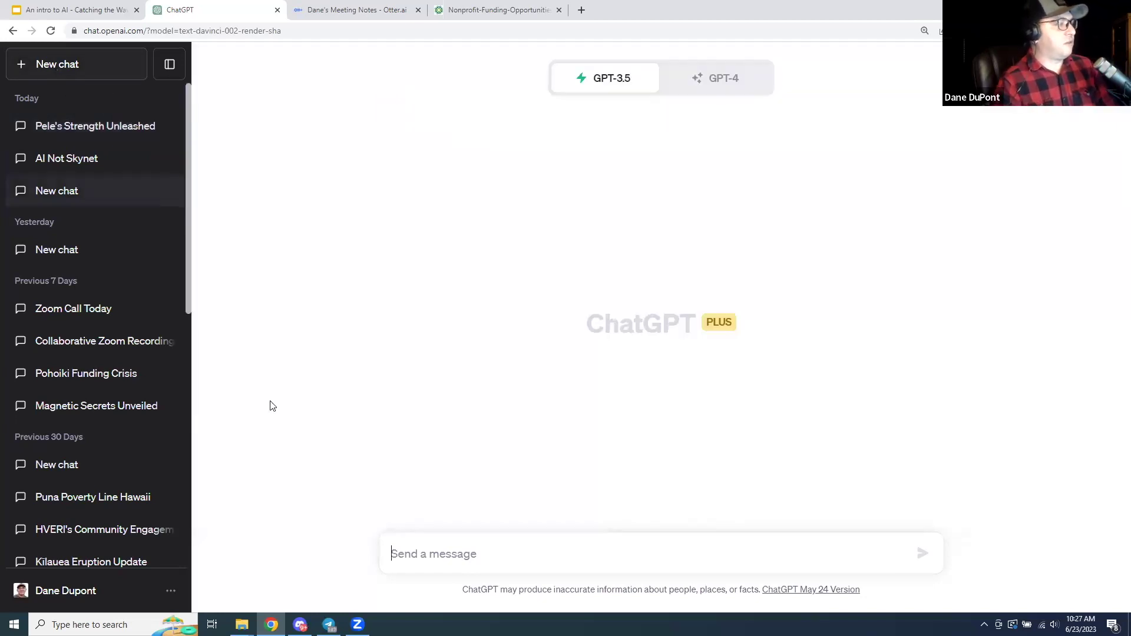
{"action": "key", "text": "ctrl+v"}
{"action": "key", "text": "Return"}
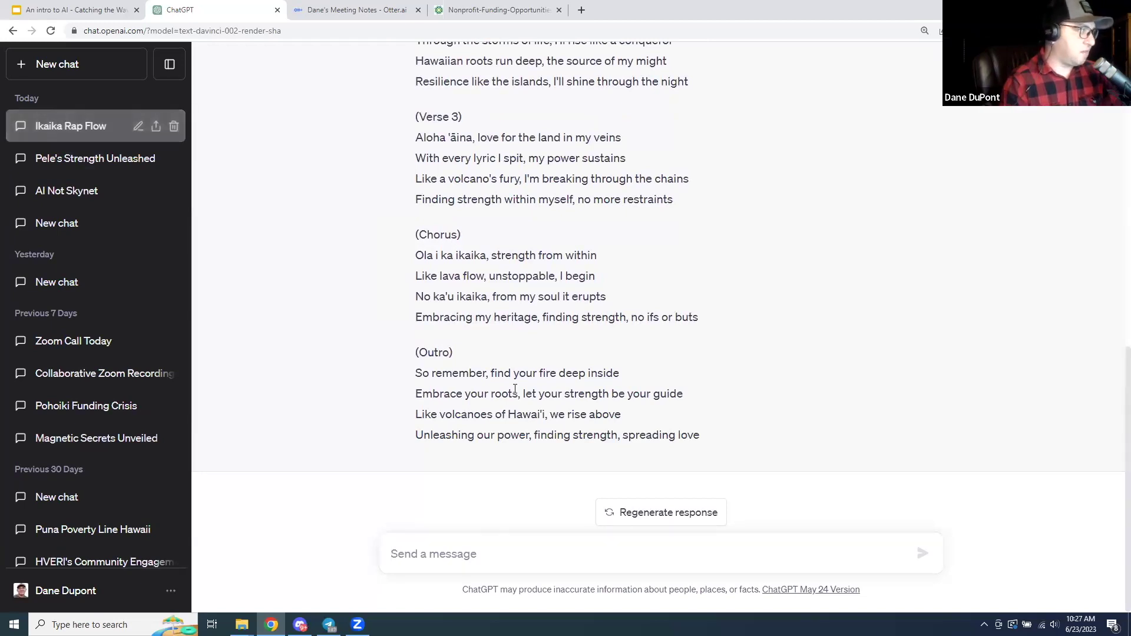
Compare the lyrics of the second rap song with those in the earlier "Pele's Strength Unleashed" chat.
{"action": "scroll", "coordinate": [515, 388], "scroll_direction": "up", "scroll_amount": 4}
{"action": "scroll", "coordinate": [515, 389], "scroll_direction": "up", "scroll_amount": 7}
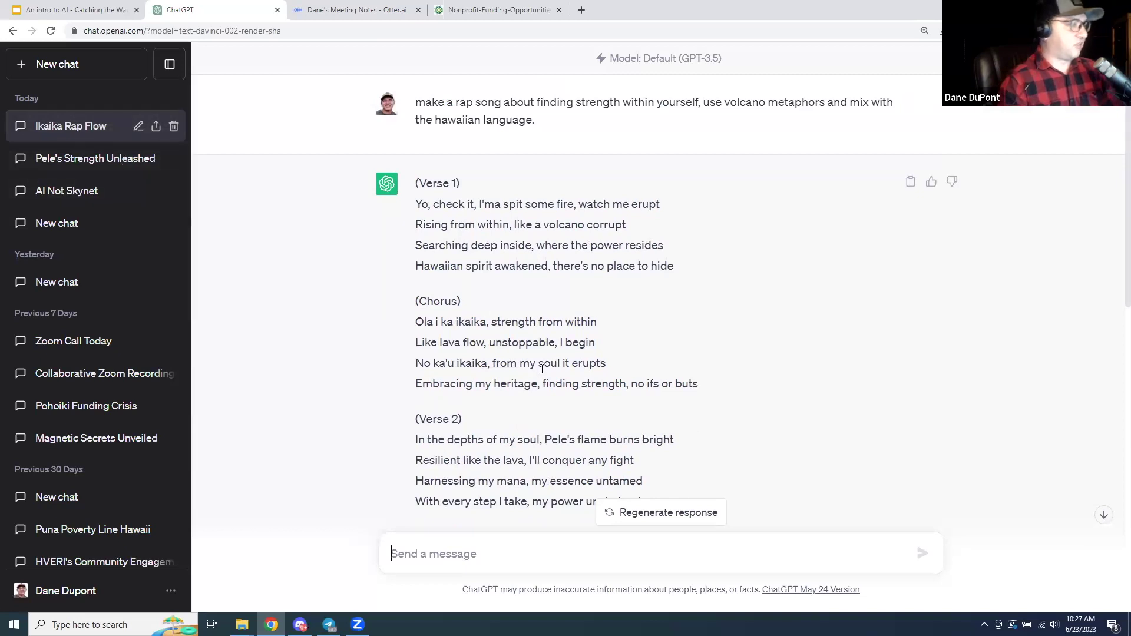
{"action": "scroll", "coordinate": [564, 369], "scroll_direction": "down", "scroll_amount": 5}
{"action": "scroll", "coordinate": [565, 369], "scroll_direction": "down", "scroll_amount": 6}
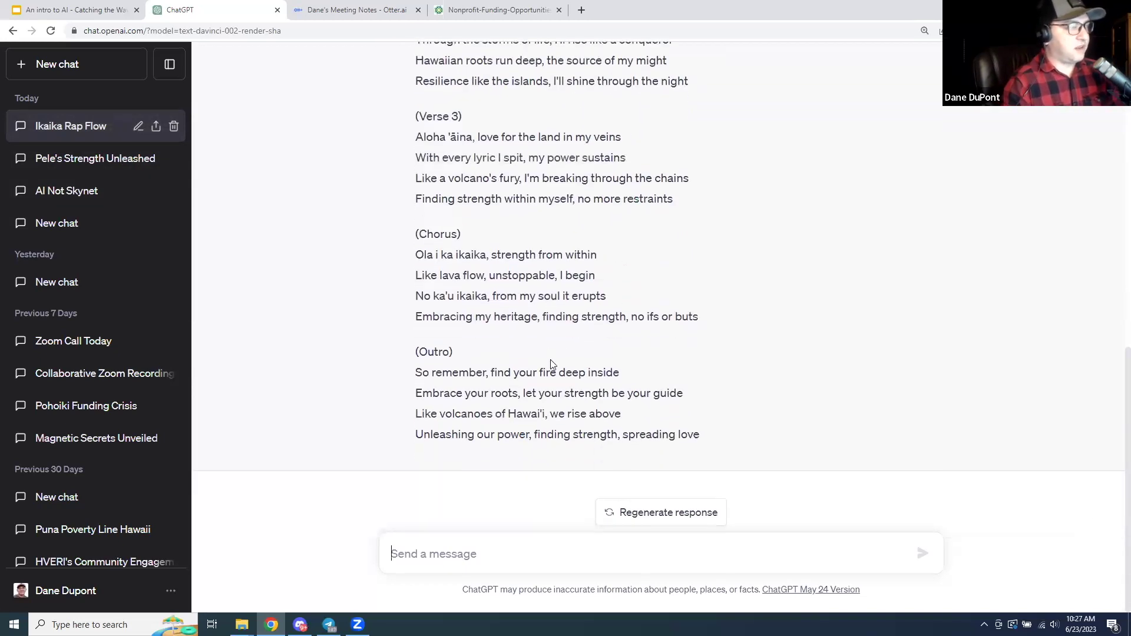
{"action": "scroll", "coordinate": [550, 361], "scroll_direction": "up", "scroll_amount": 4}
{"action": "scroll", "coordinate": [567, 353], "scroll_direction": "up", "scroll_amount": 6}
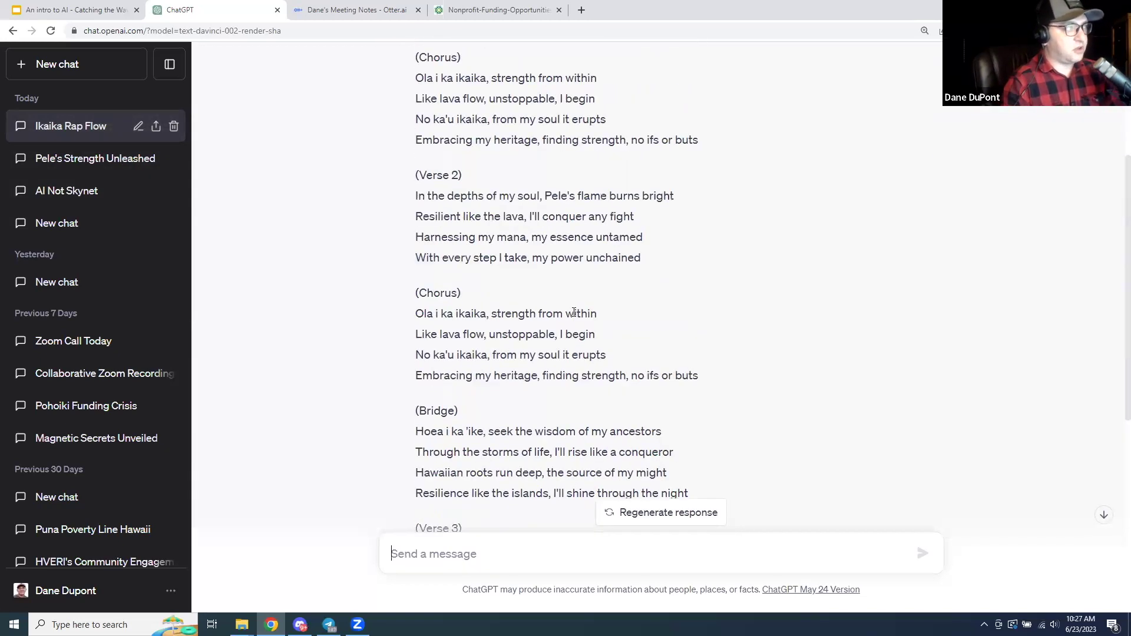
{"action": "scroll", "coordinate": [574, 313], "scroll_direction": "down", "scroll_amount": 6}
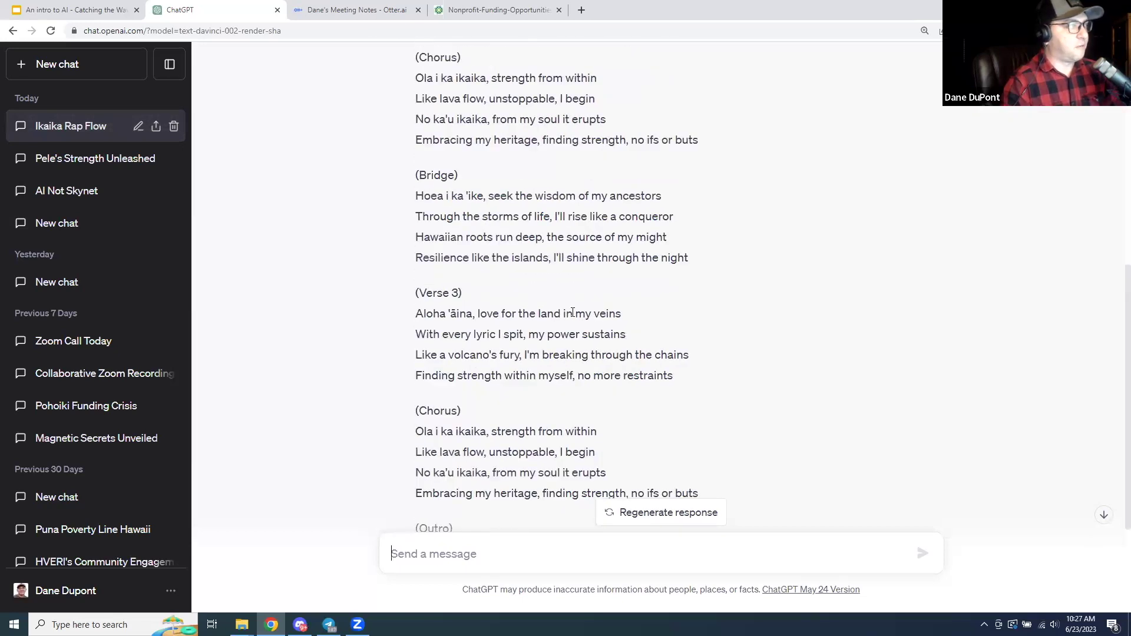
{"action": "left_click", "coordinate": [109, 169]}
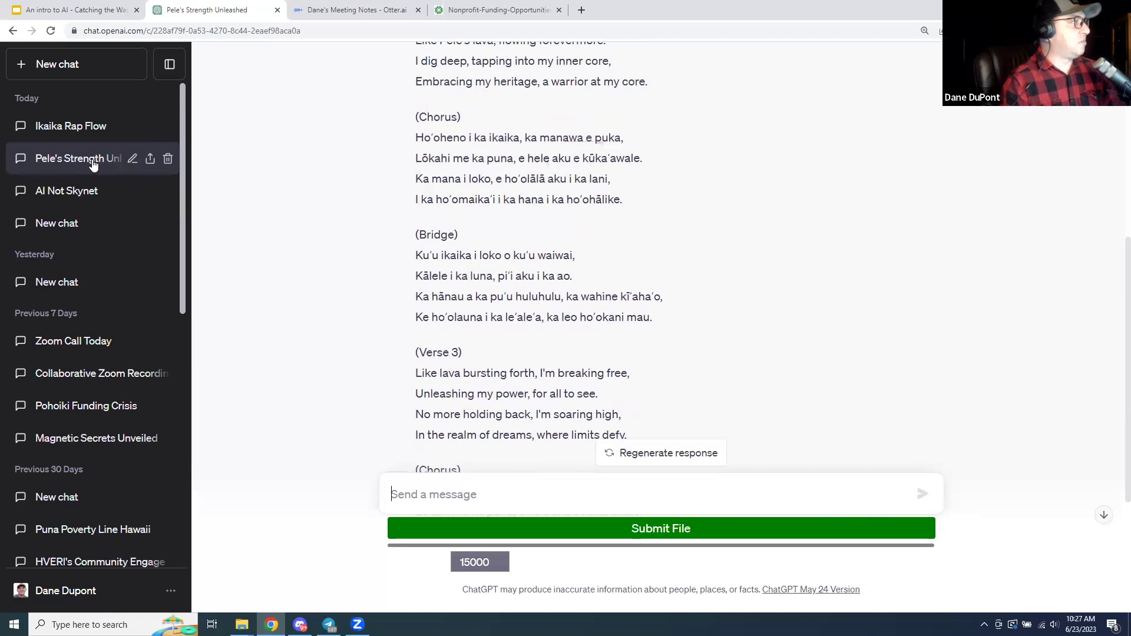
{"action": "scroll", "coordinate": [451, 252], "scroll_direction": "up", "scroll_amount": 7}
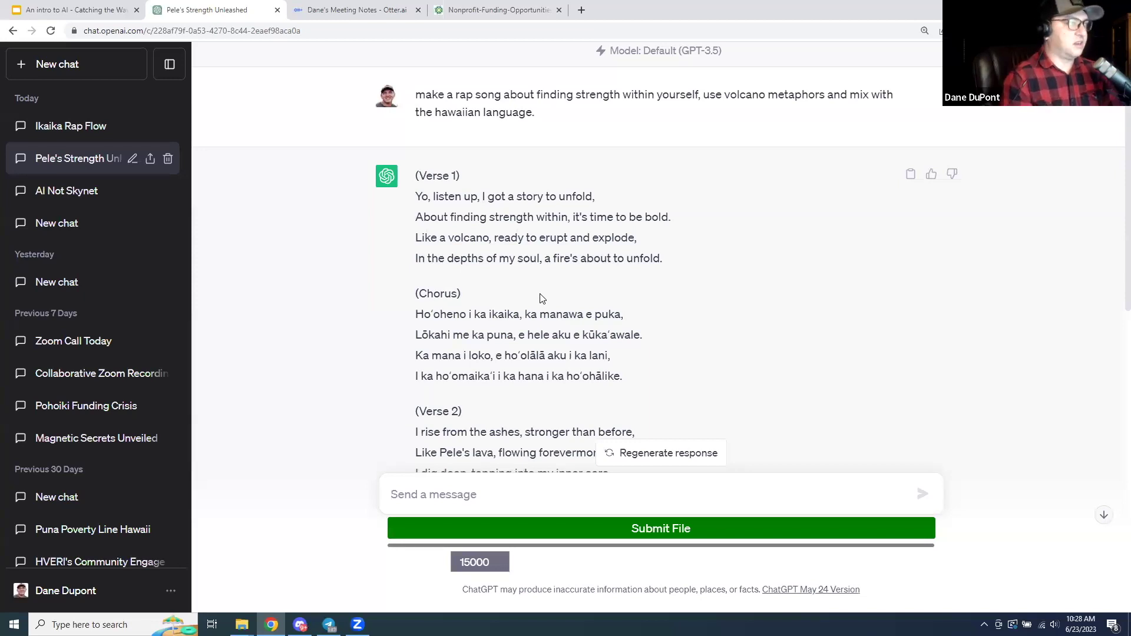
{"action": "scroll", "coordinate": [542, 298], "scroll_direction": "down", "scroll_amount": 10}
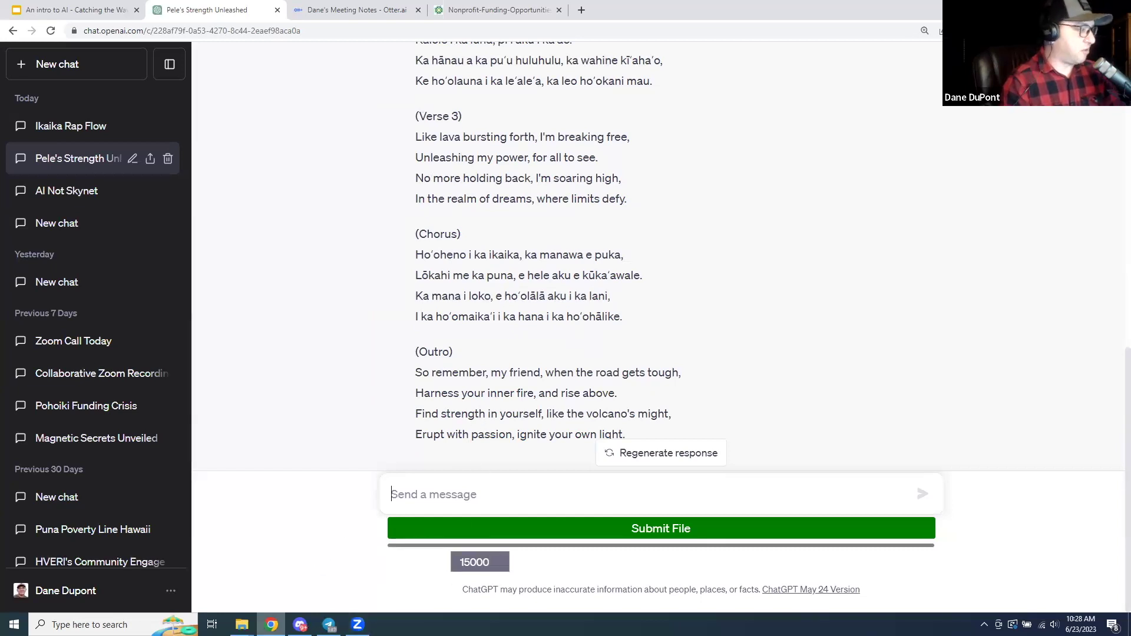
Copy the "I want you to act as a rapper" prompt from the Google Slides speaker notes and return to the ChatGPT conversation.
{"action": "left_click", "coordinate": [112, 12]}
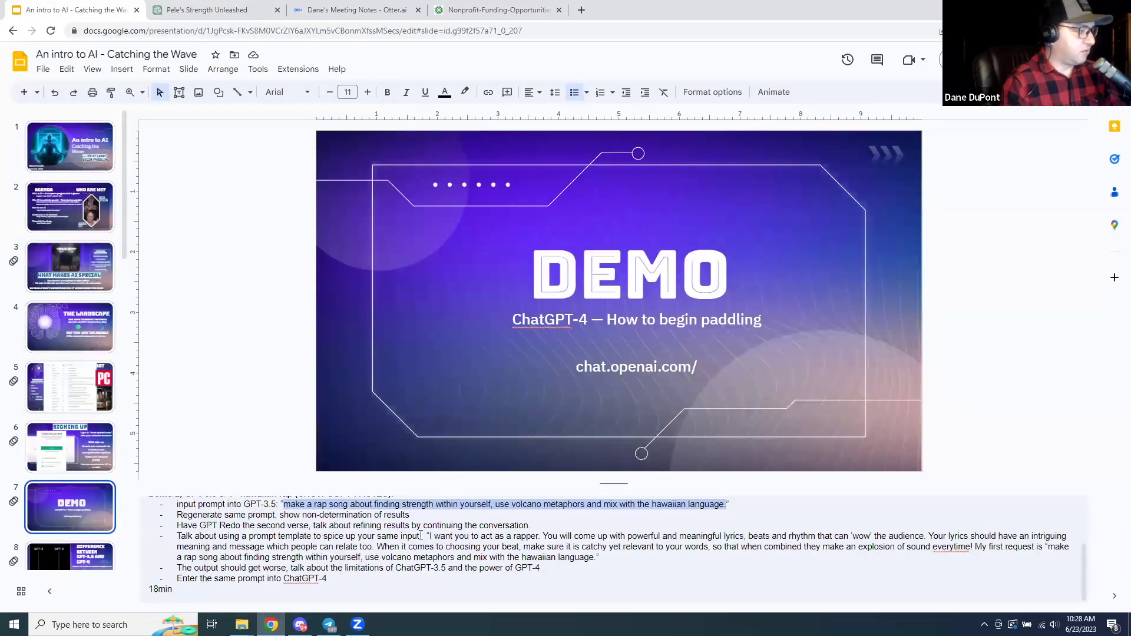
{"action": "left_click_drag", "start_coordinate": [423, 535], "coordinate": [602, 556]}
{"action": "key", "text": "ctrl+c"}
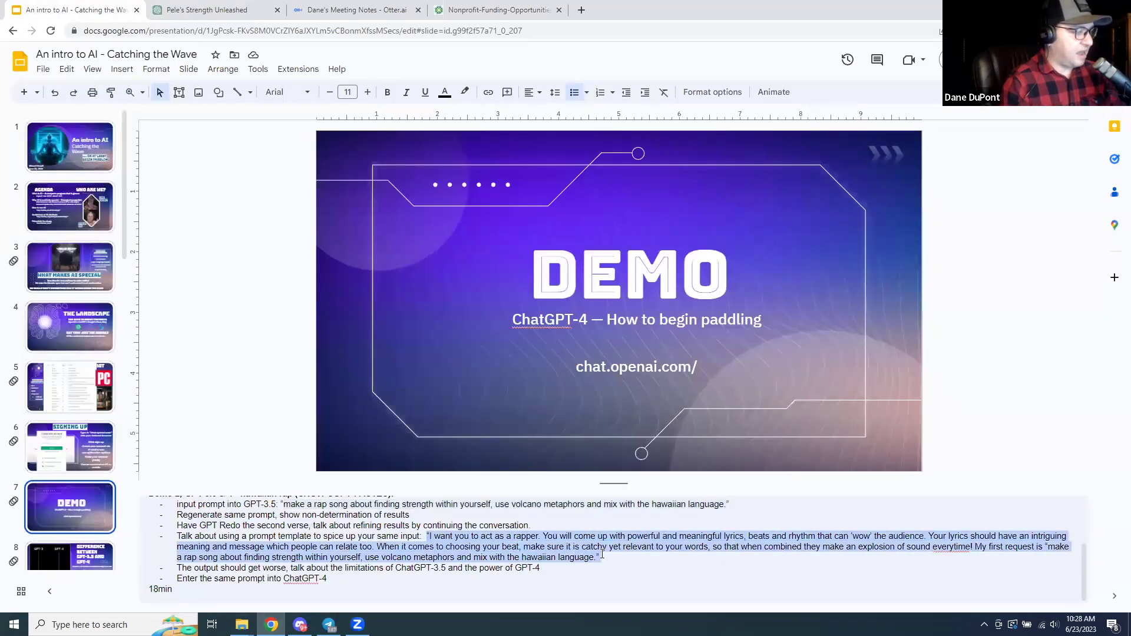
{"action": "left_click", "coordinate": [248, 16]}
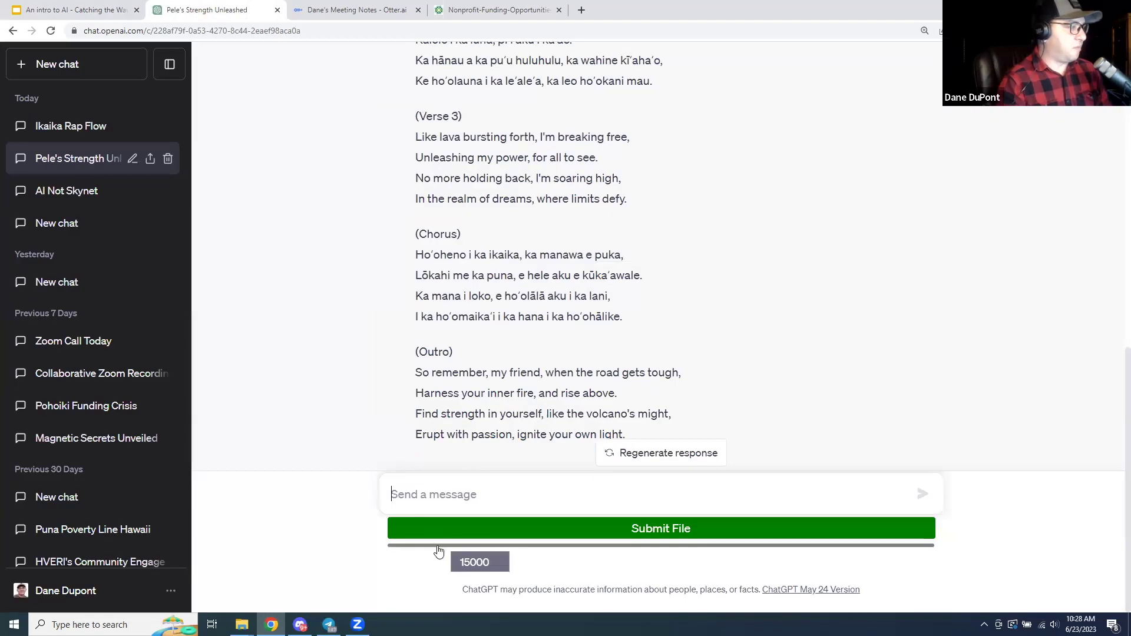
Submit the copied "I want you to act as a rapper" prompt as a follow-up in the "Pele's Strength Unleashed" chat.
{"action": "left_click", "coordinate": [481, 499]}
{"action": "key", "text": "ctrl+v"}
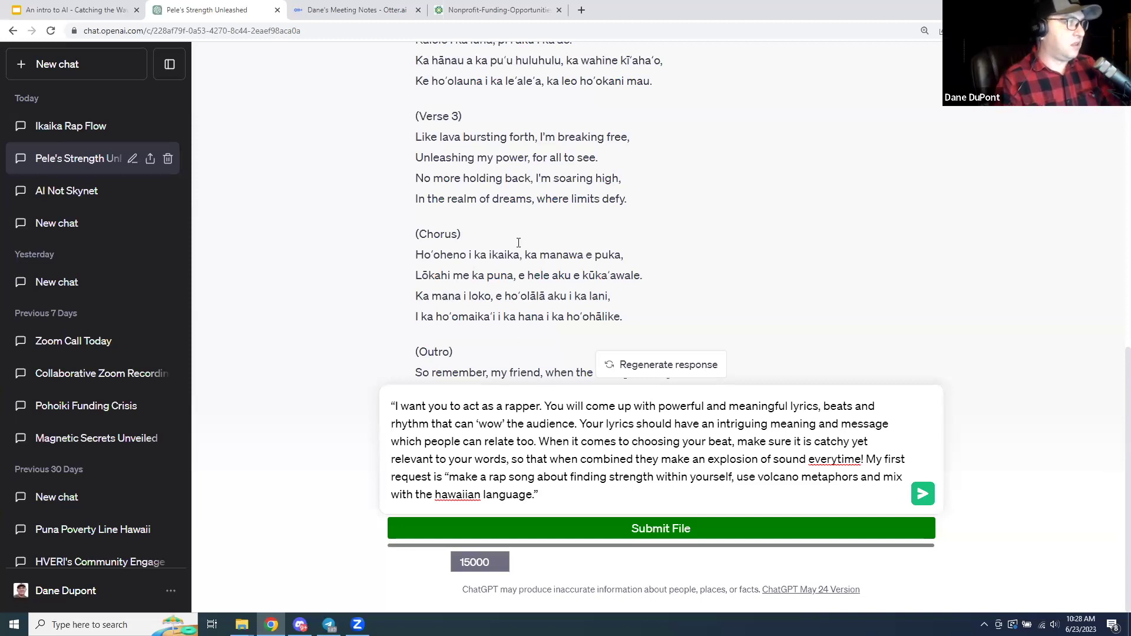
{"action": "scroll", "coordinate": [516, 340], "scroll_direction": "up", "scroll_amount": 3}
{"action": "key", "text": "Return"}
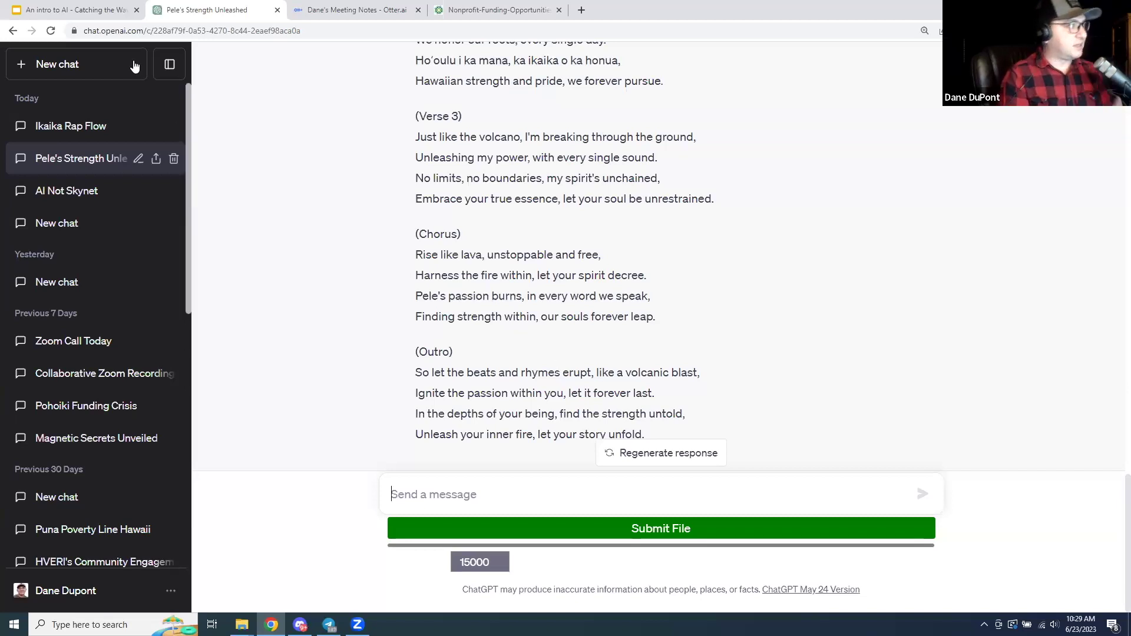
Submit the same rapper prompt in a new GPT-4 chat, with its opening quotation mark removed.
{"action": "left_click", "coordinate": [97, 73]}
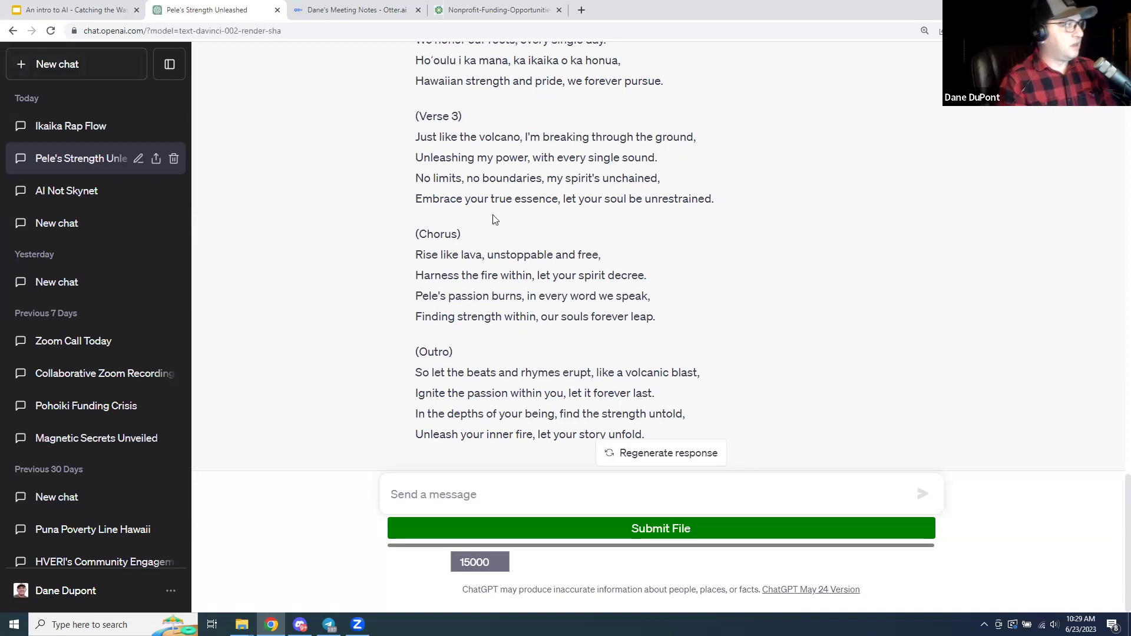
{"action": "left_click", "coordinate": [728, 86]}
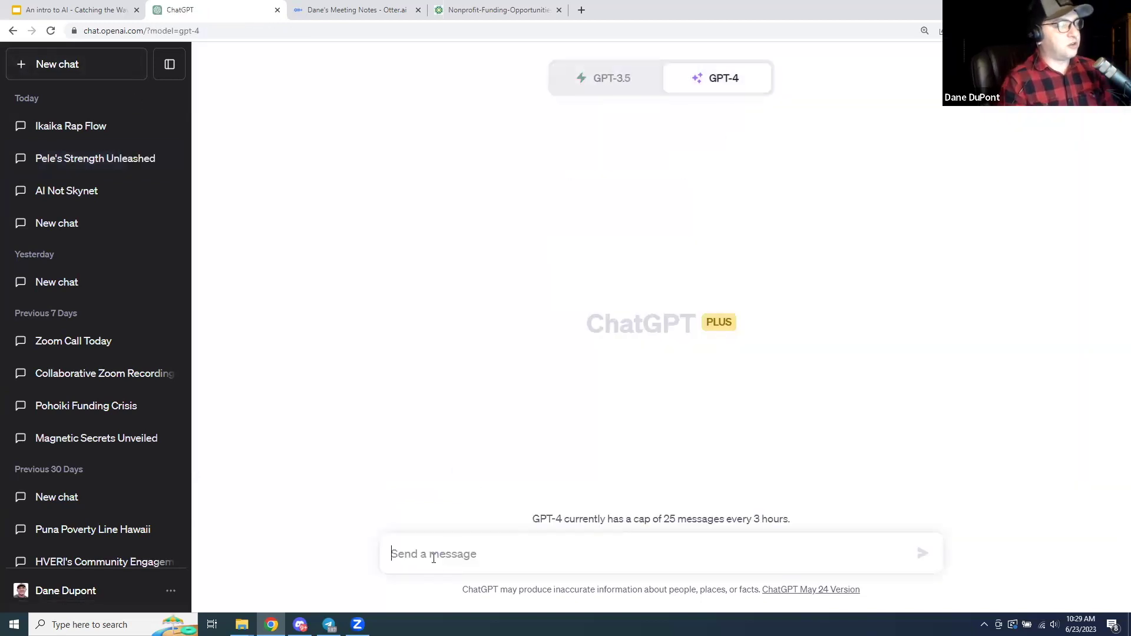
{"action": "key", "text": "ctrl+v"}
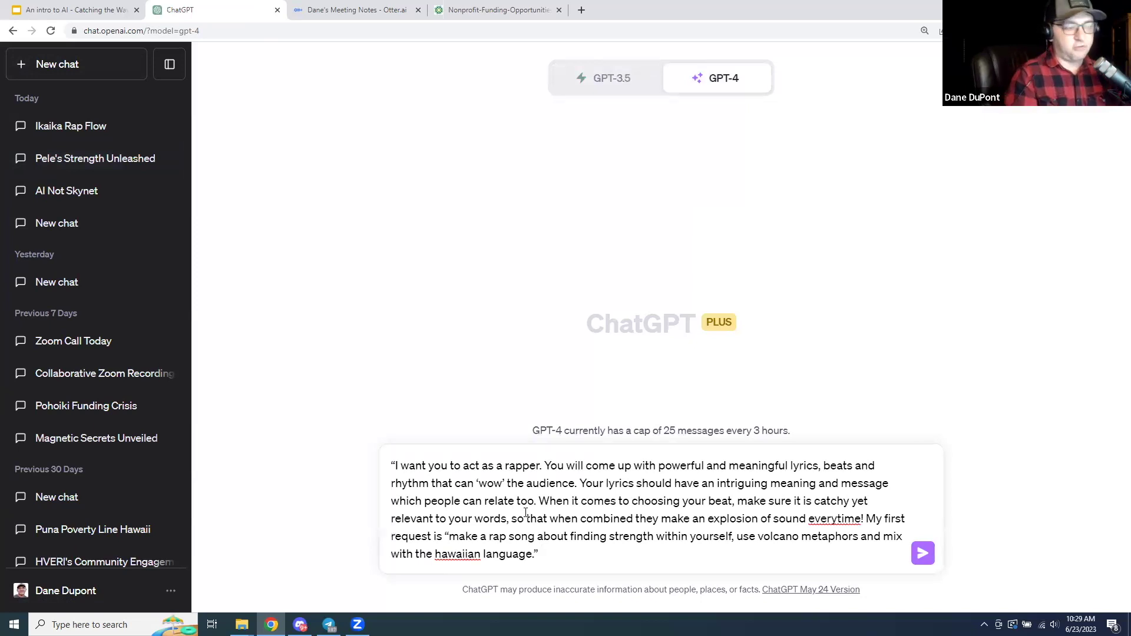
{"action": "left_click", "coordinate": [394, 466]}
{"action": "key", "text": "BackSpace"}
{"action": "key", "text": "Return"}
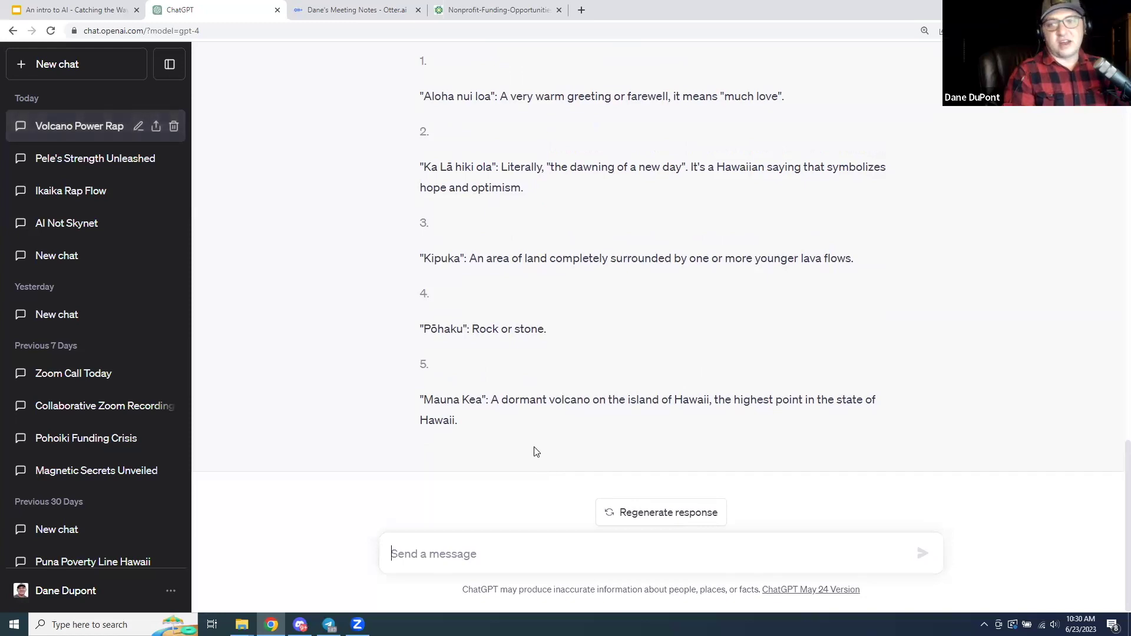
Review the closing verses of the GPT-4 rap and return to the Google Slides deck to resume the slideshow presentation.
{"action": "scroll", "coordinate": [565, 415], "scroll_direction": "up", "scroll_amount": 6}
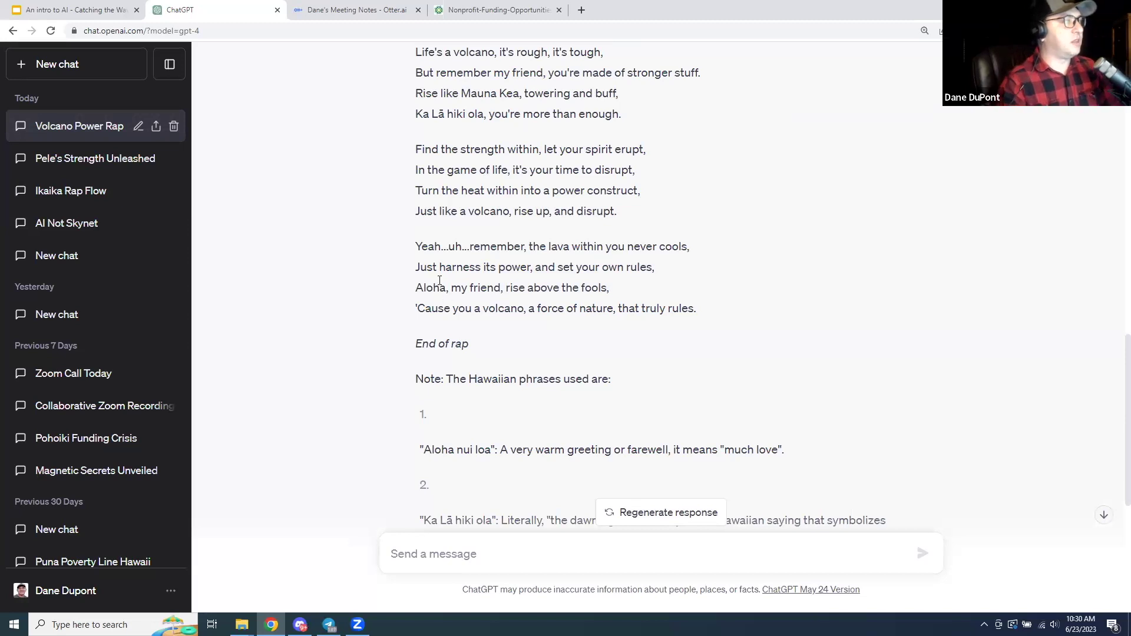
{"action": "left_click_drag", "start_coordinate": [433, 229], "coordinate": [412, 47]}
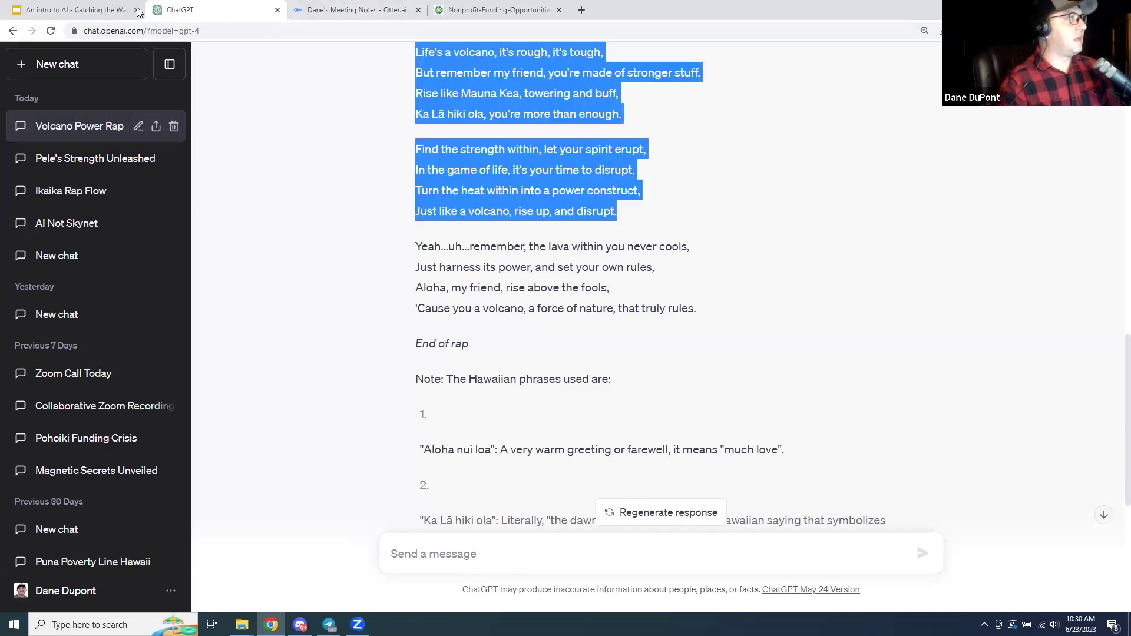
{"action": "left_click", "coordinate": [77, 10]}
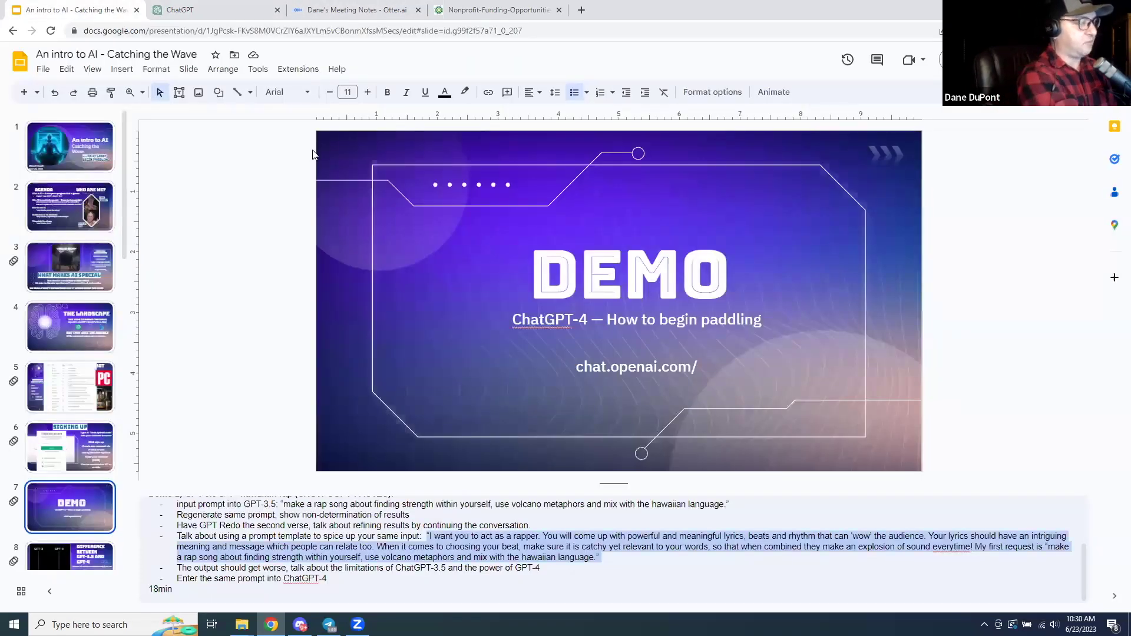
{"action": "key", "text": "ctrl+Return"}
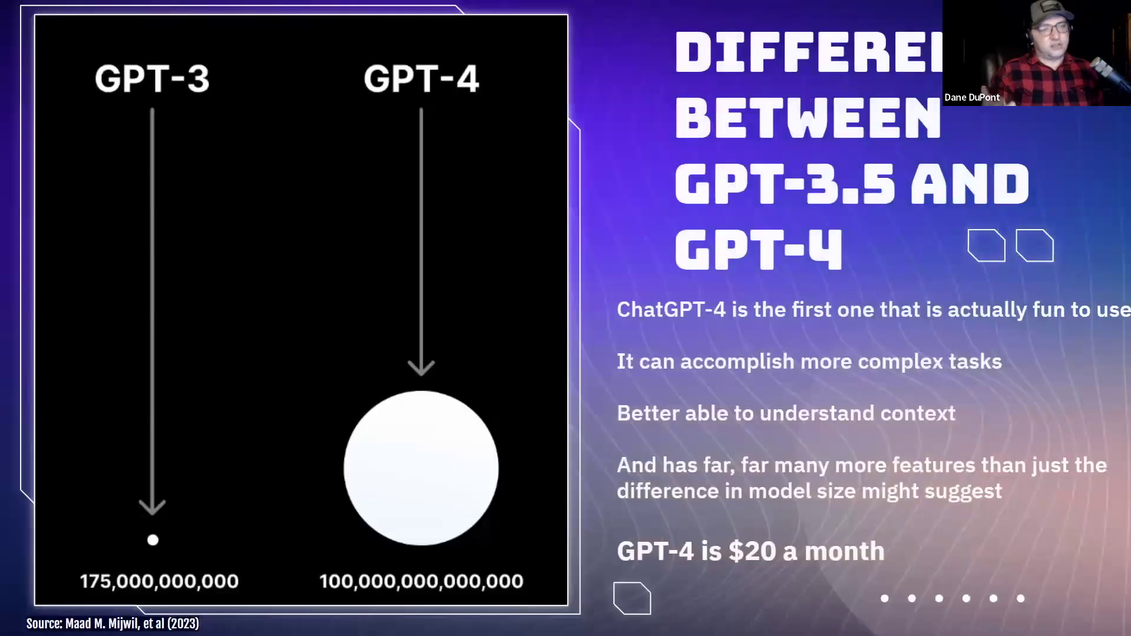
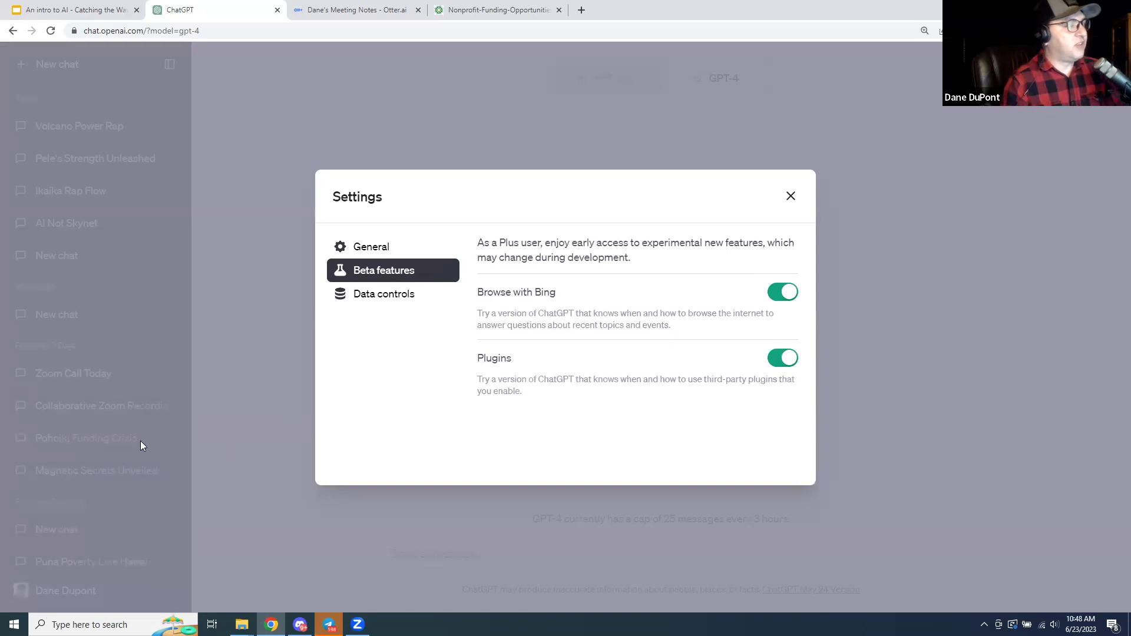
Review the General and Beta features settings, including Browse with Bing and Plugins, and close the settings.
{"action": "left_click", "coordinate": [383, 249]}
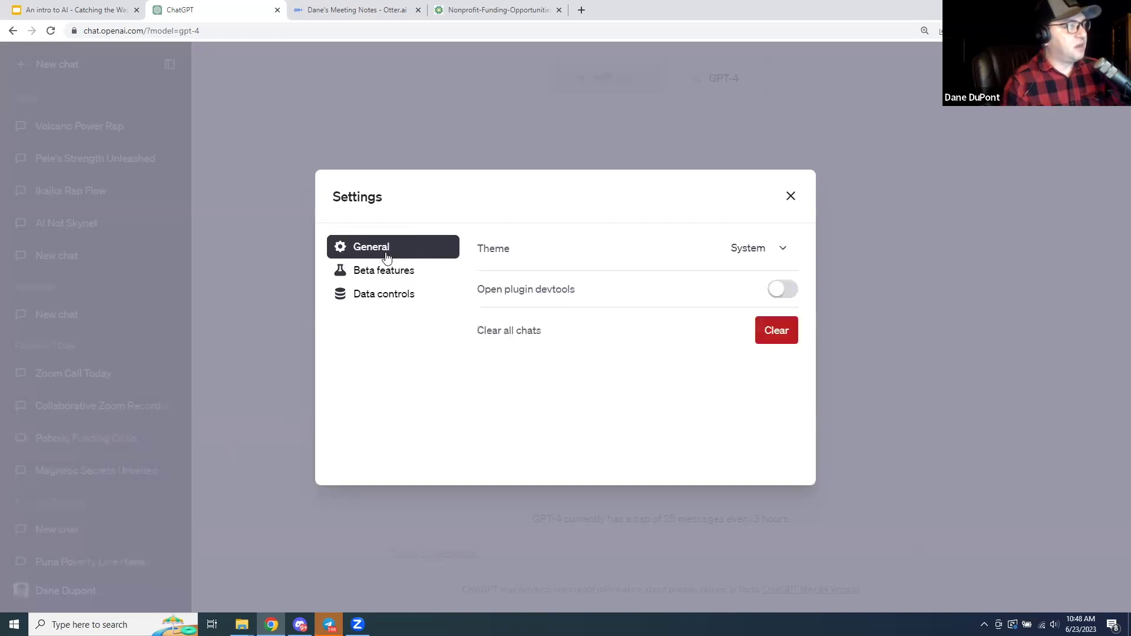
{"action": "left_click", "coordinate": [392, 279]}
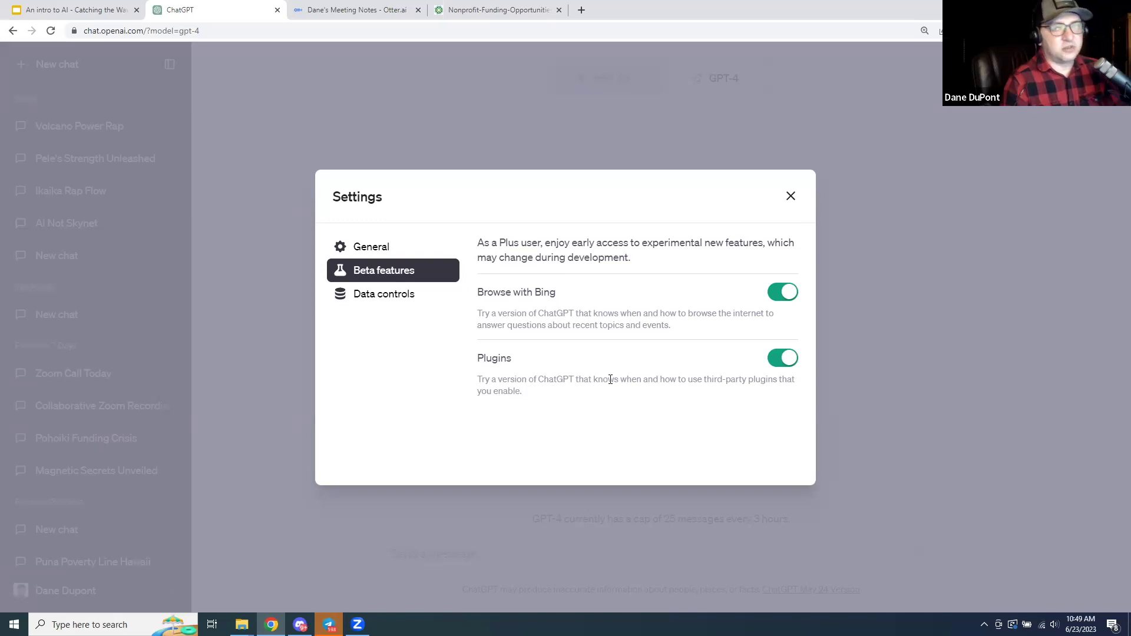
{"action": "left_click", "coordinate": [791, 196]}
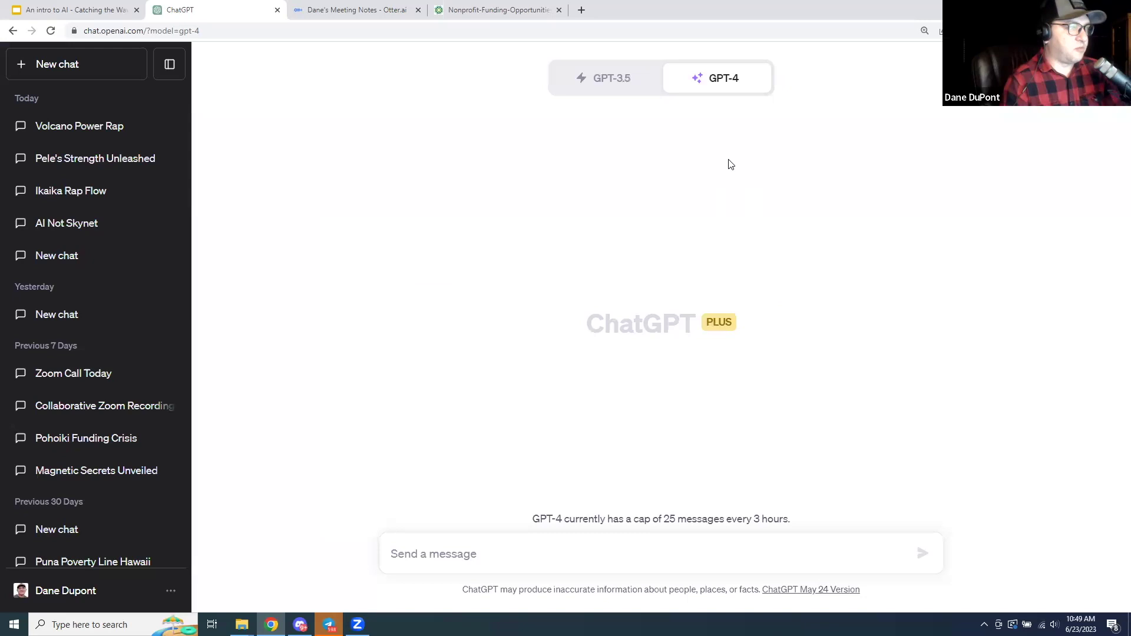
Switch the new GPT-4 chat to Plugins mode and open the Plugin store.
{"action": "mouse_move", "coordinate": [716, 94]}
{"action": "left_click", "coordinate": [616, 284]}
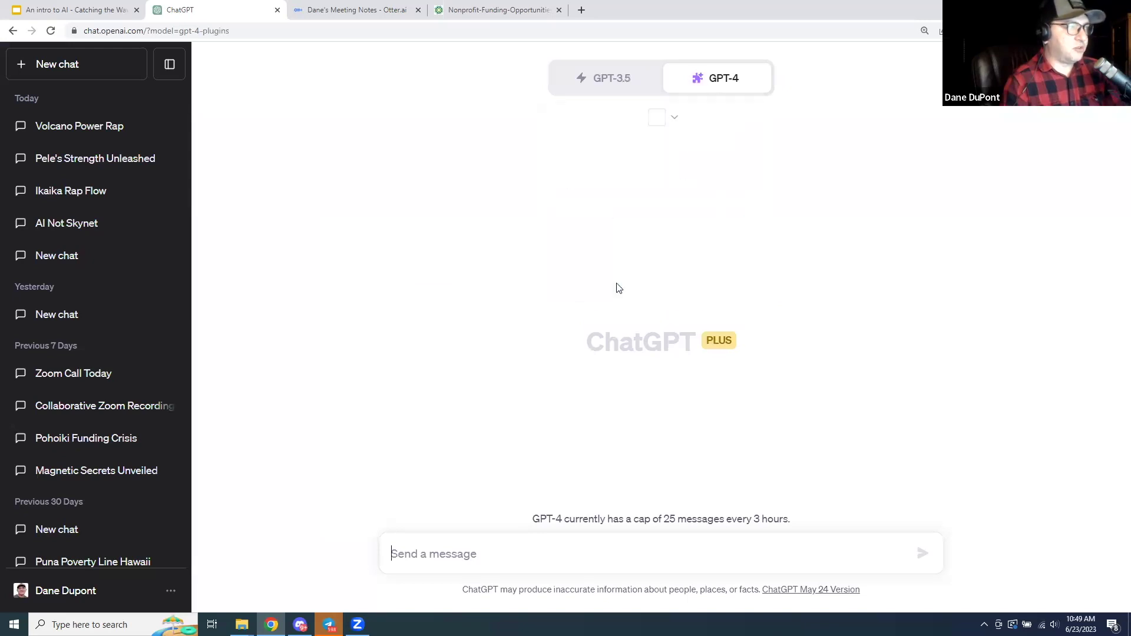
{"action": "left_click", "coordinate": [676, 123]}
{"action": "scroll", "coordinate": [712, 308], "scroll_direction": "down", "scroll_amount": 5}
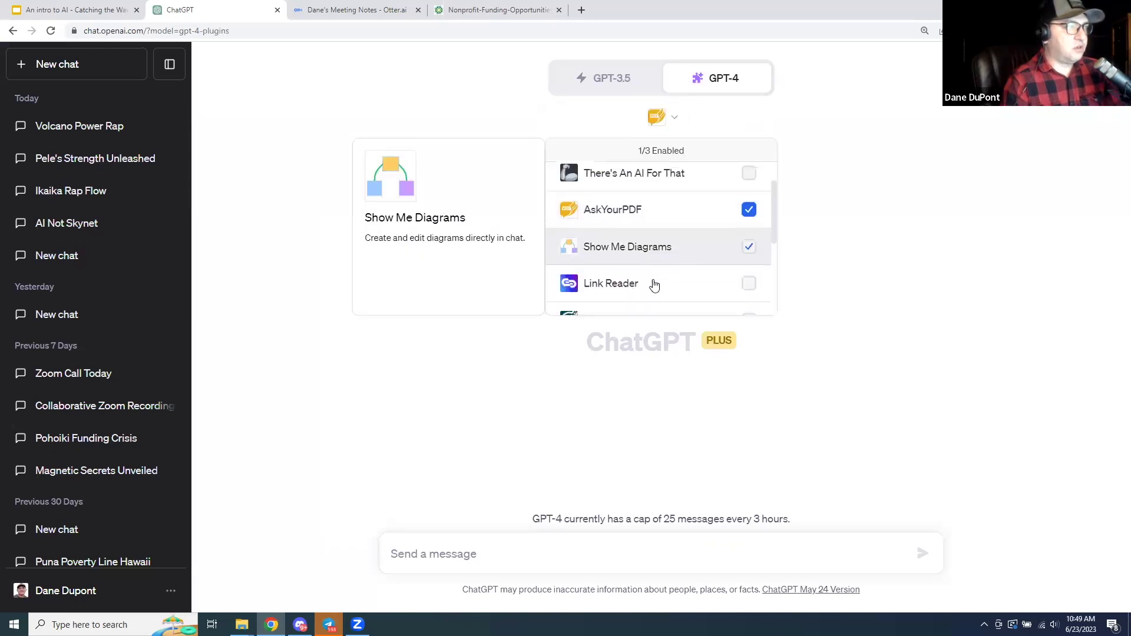
{"action": "left_click", "coordinate": [633, 299]}
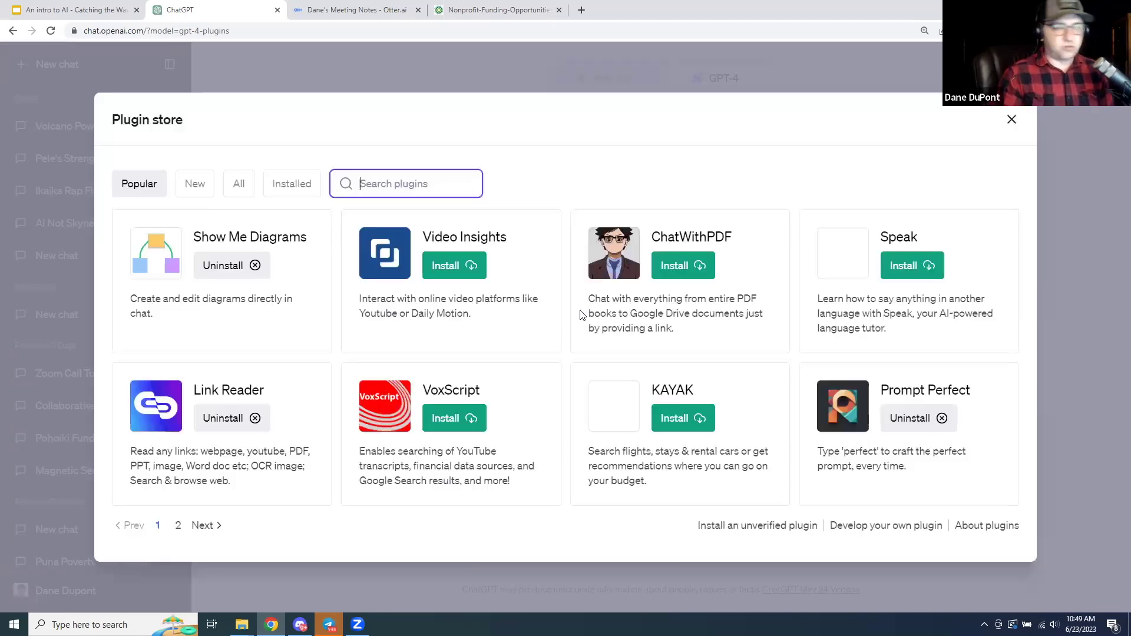
Browse the installed, all, new and popular plugins in the store, close it, and check whether AskYourPDF is enabled for the chat.
{"action": "left_click", "coordinate": [406, 187]}
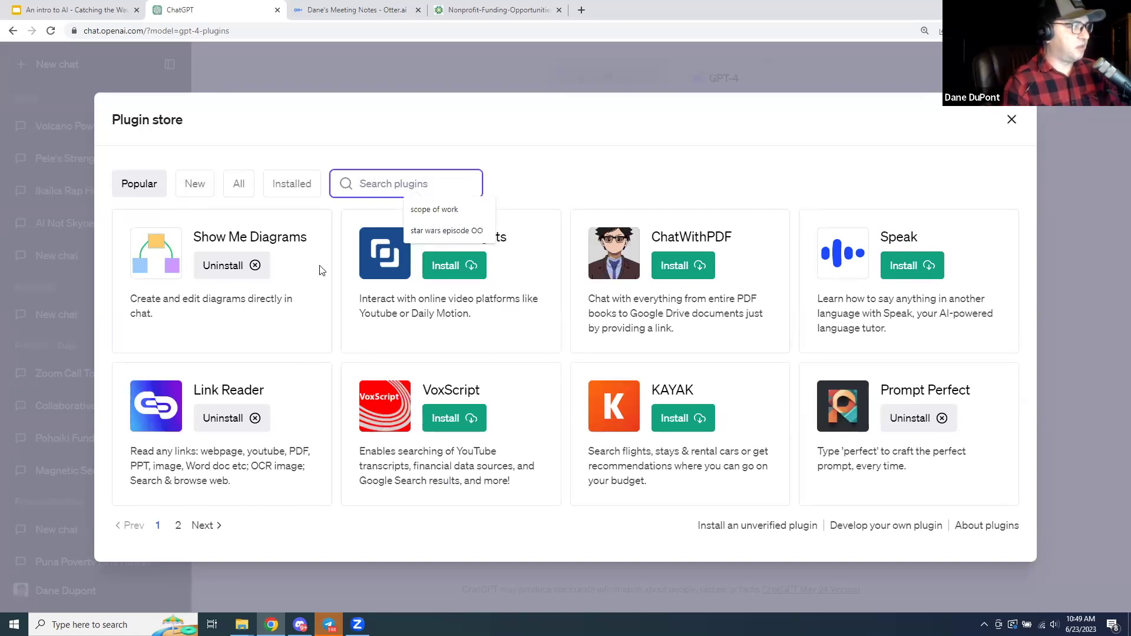
{"action": "left_click", "coordinate": [590, 165]}
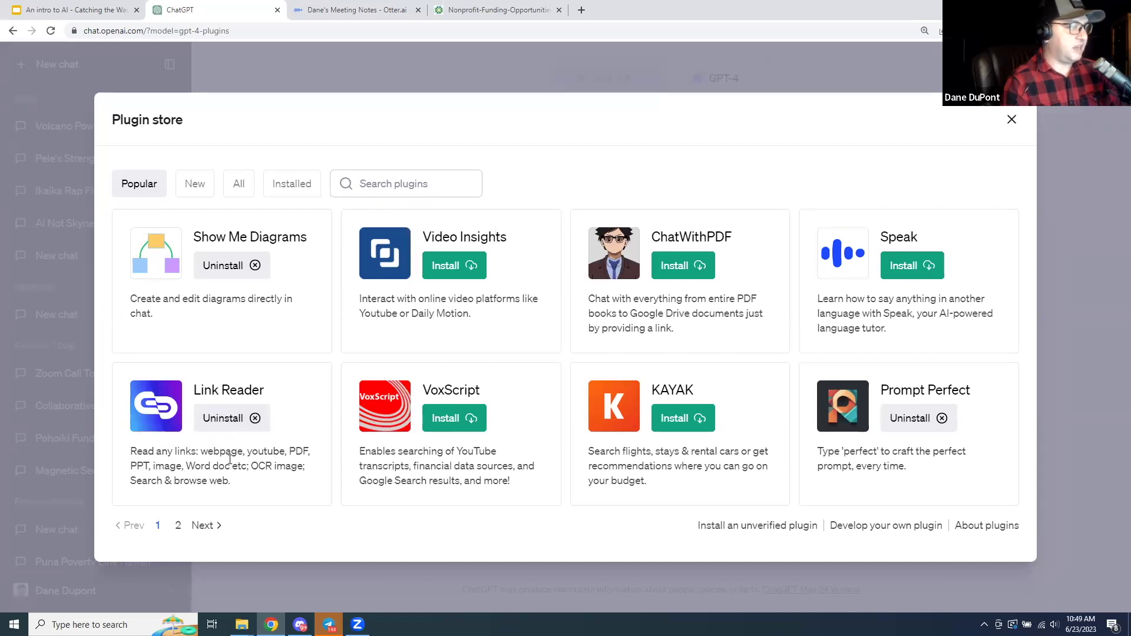
{"action": "left_click", "coordinate": [317, 193]}
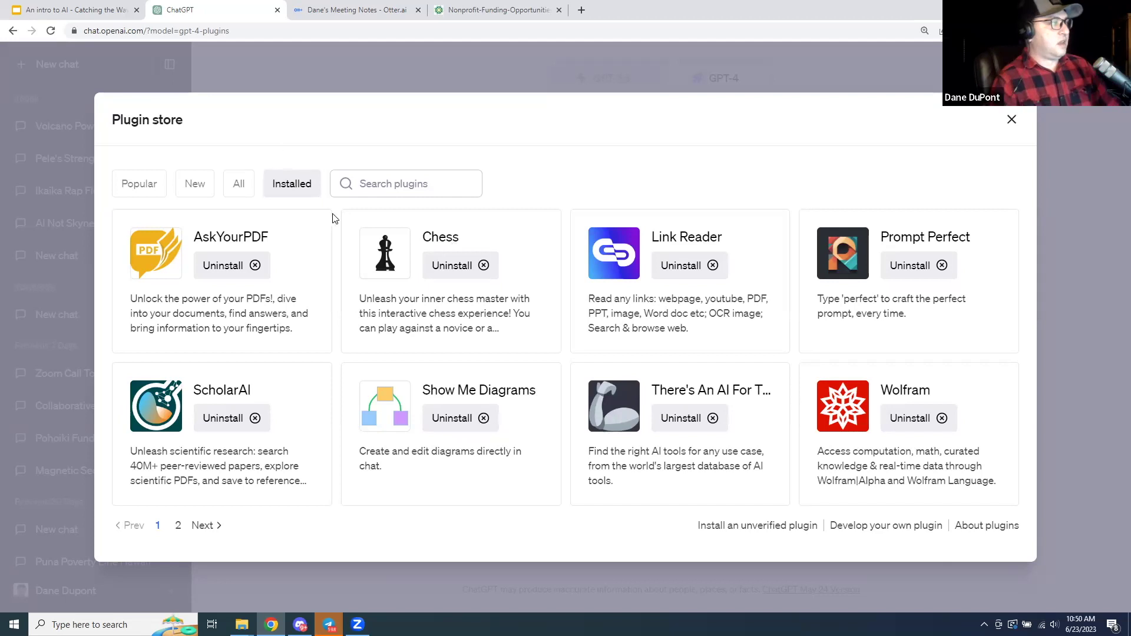
{"action": "left_click", "coordinate": [246, 185]}
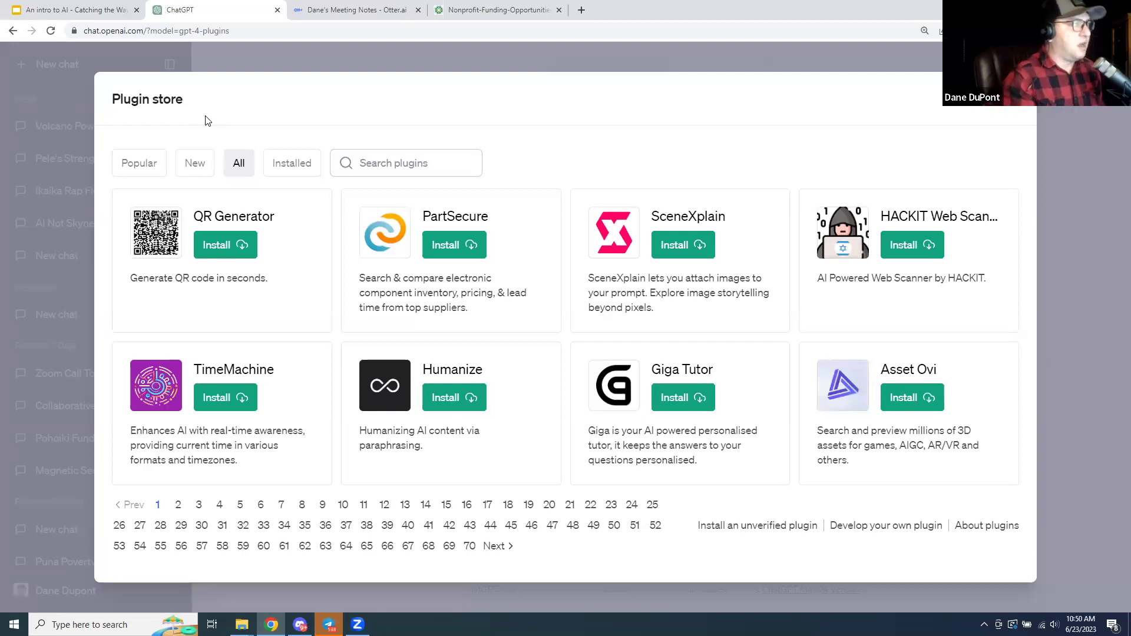
{"action": "left_click", "coordinate": [199, 167]}
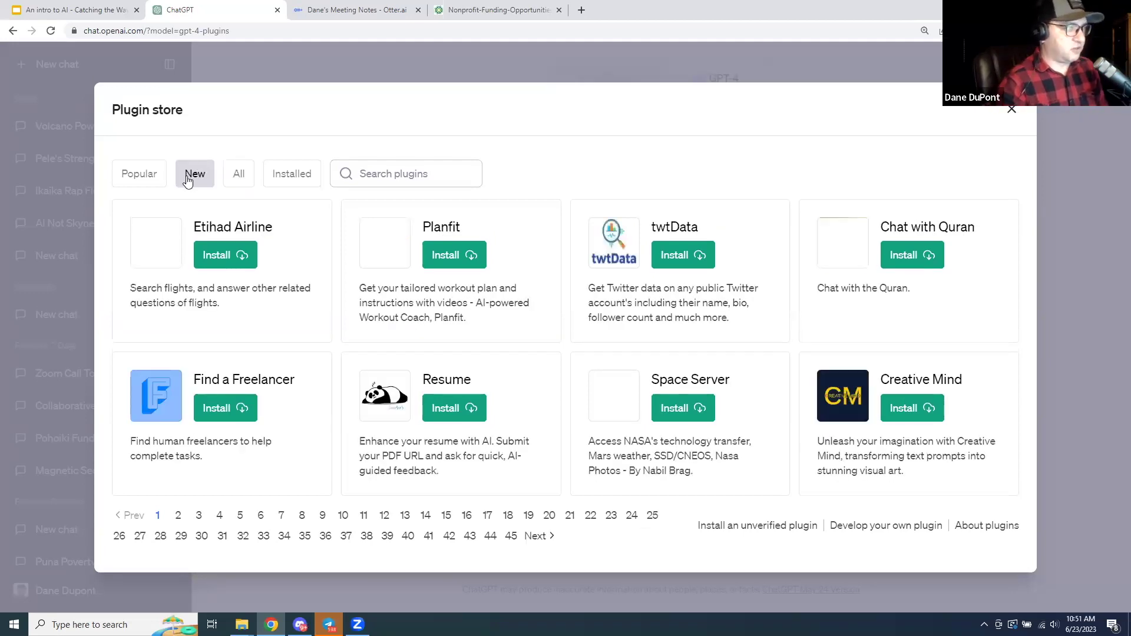
{"action": "left_click", "coordinate": [152, 172]}
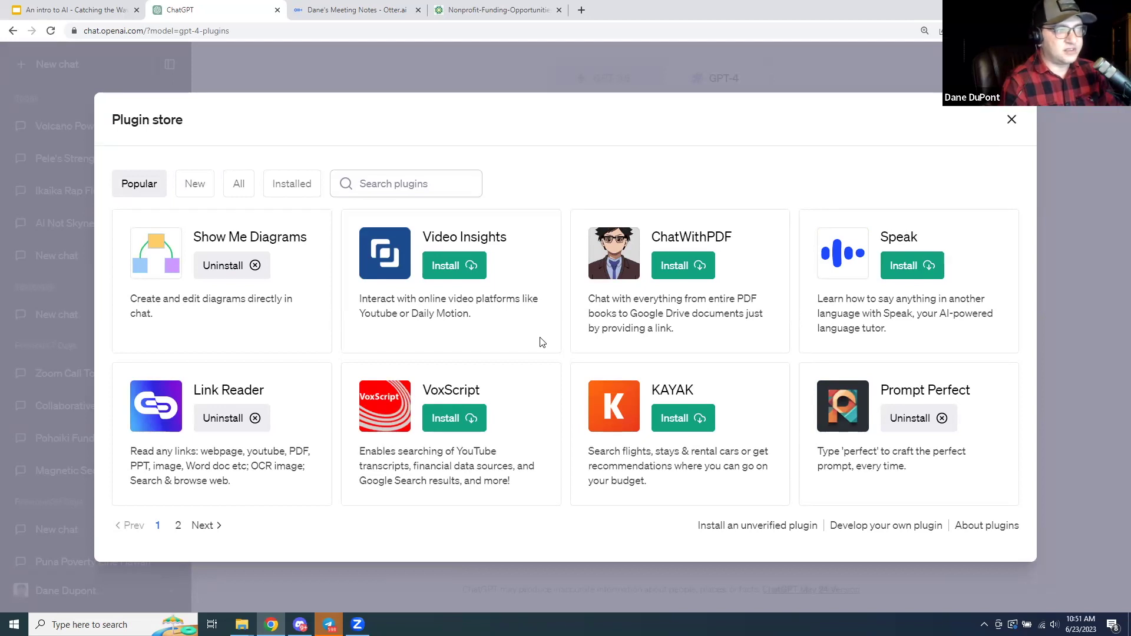
{"action": "left_click", "coordinate": [1012, 119]}
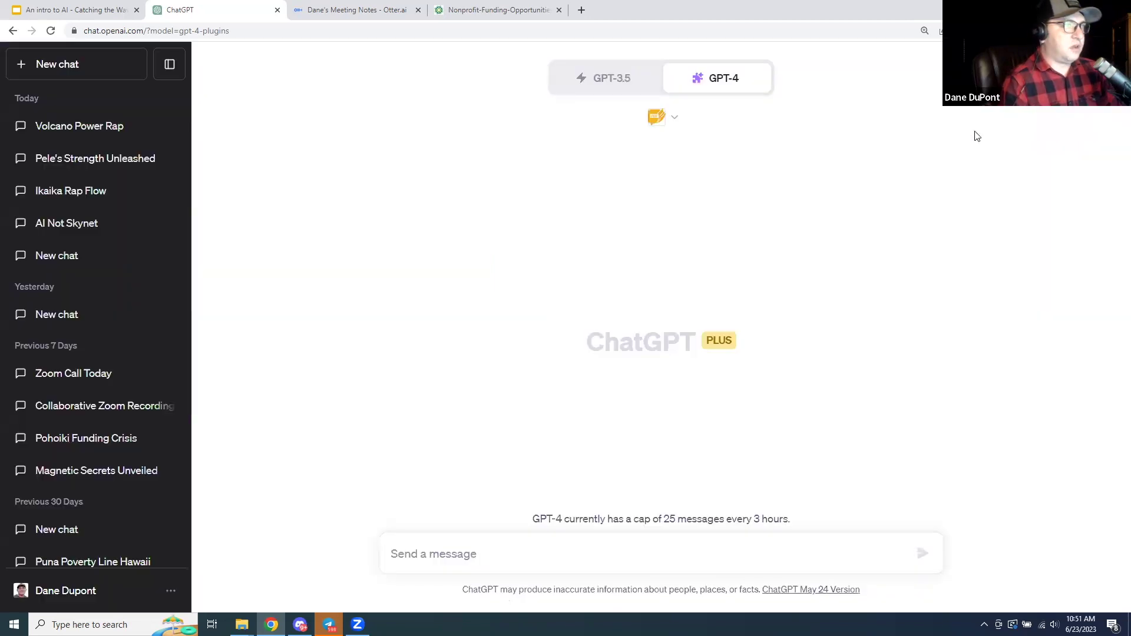
{"action": "left_click", "coordinate": [654, 119]}
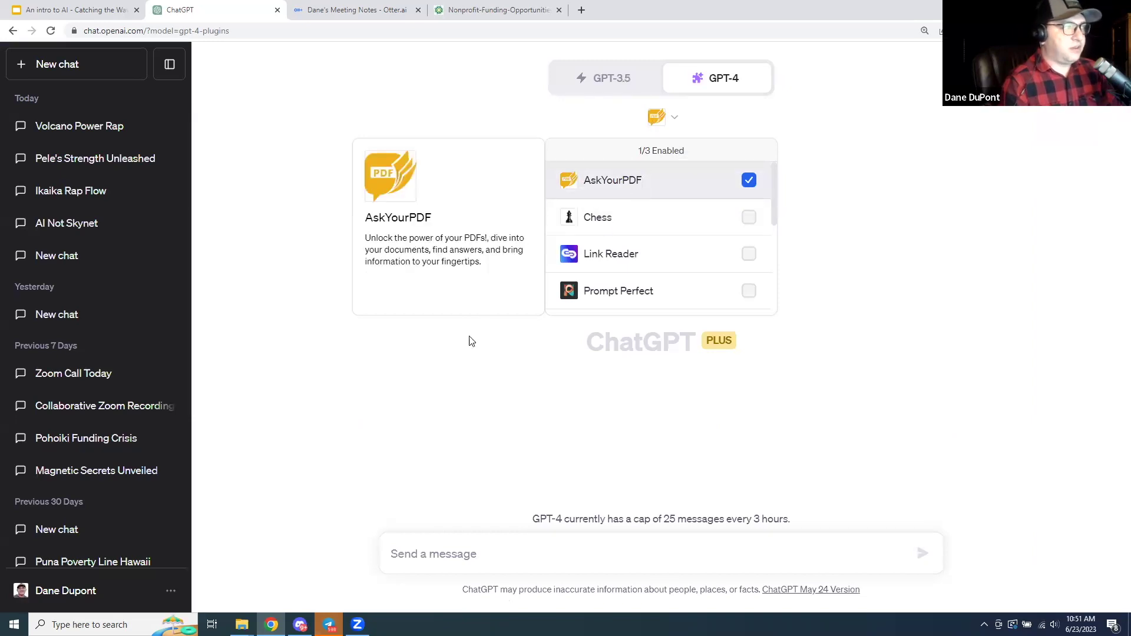
{"action": "left_click", "coordinate": [354, 449]}
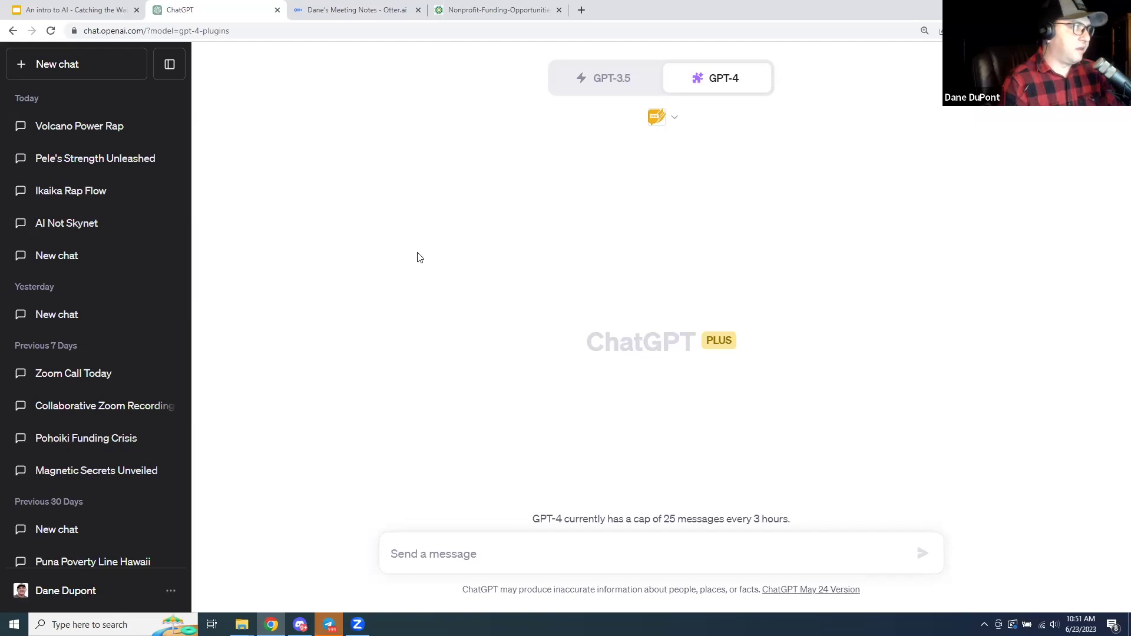
Copy the HANO nonprofit funding opportunities PDF link from the Demo 2 speaker notes in Google Slides.
{"action": "left_click", "coordinate": [107, 15]}
{"action": "scroll", "coordinate": [390, 571], "scroll_direction": "down", "scroll_amount": 2}
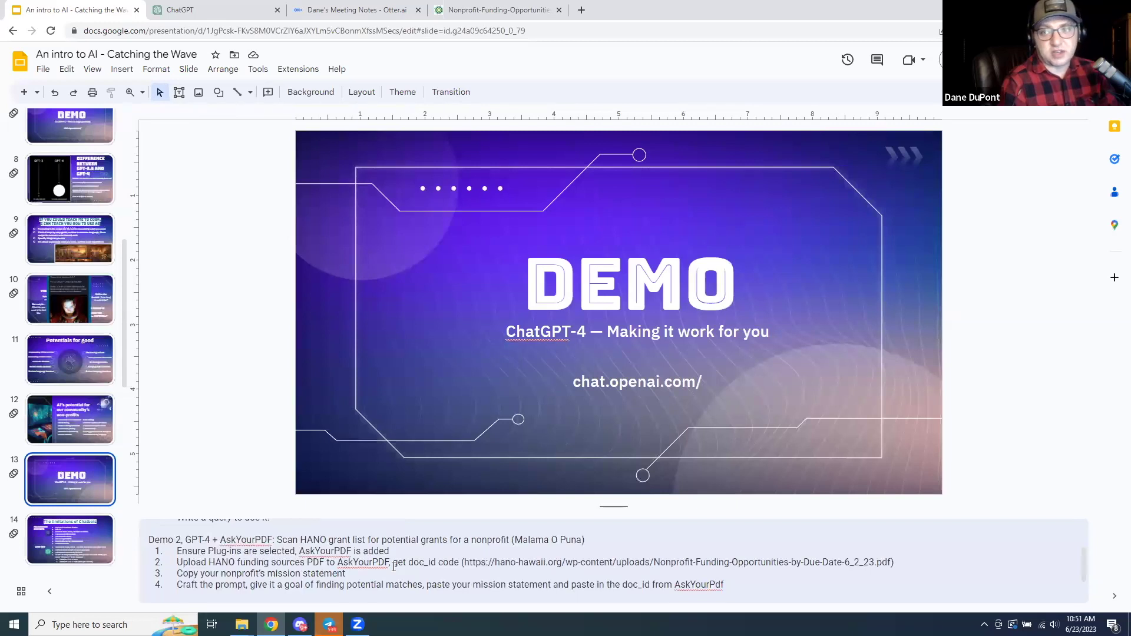
{"action": "left_click", "coordinate": [464, 563]}
{"action": "left_click_drag", "start_coordinate": [464, 563], "coordinate": [890, 564]}
{"action": "key", "text": "ctrl+c"}
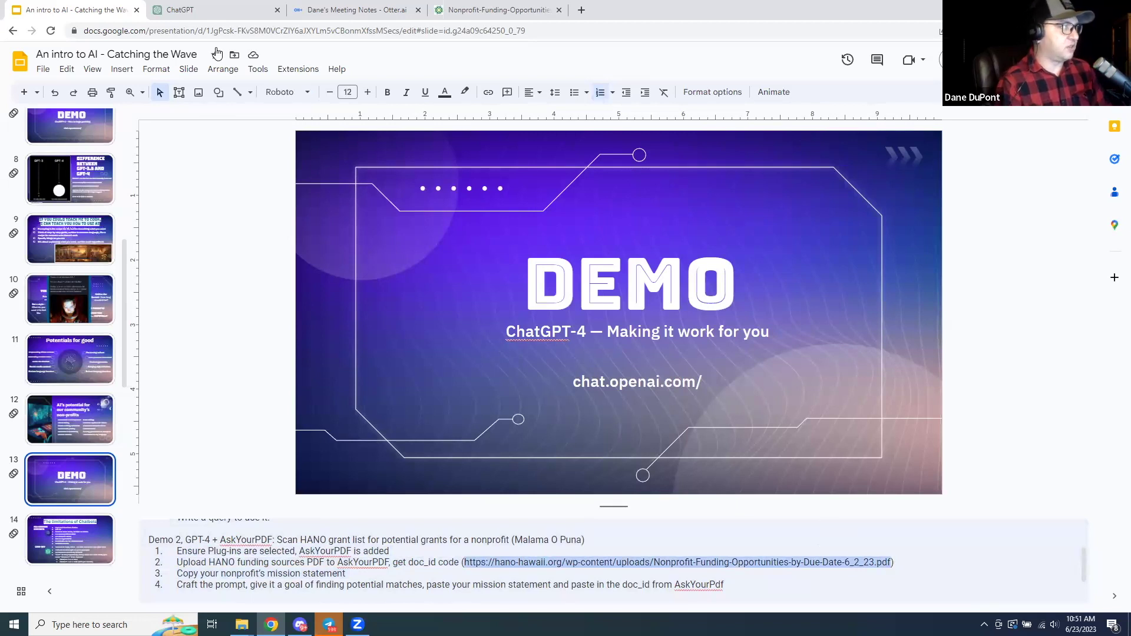
Return to ChatGPT and draft the message "find me info on this" followed by the copied HANO PDF link.
{"action": "left_click", "coordinate": [190, 12]}
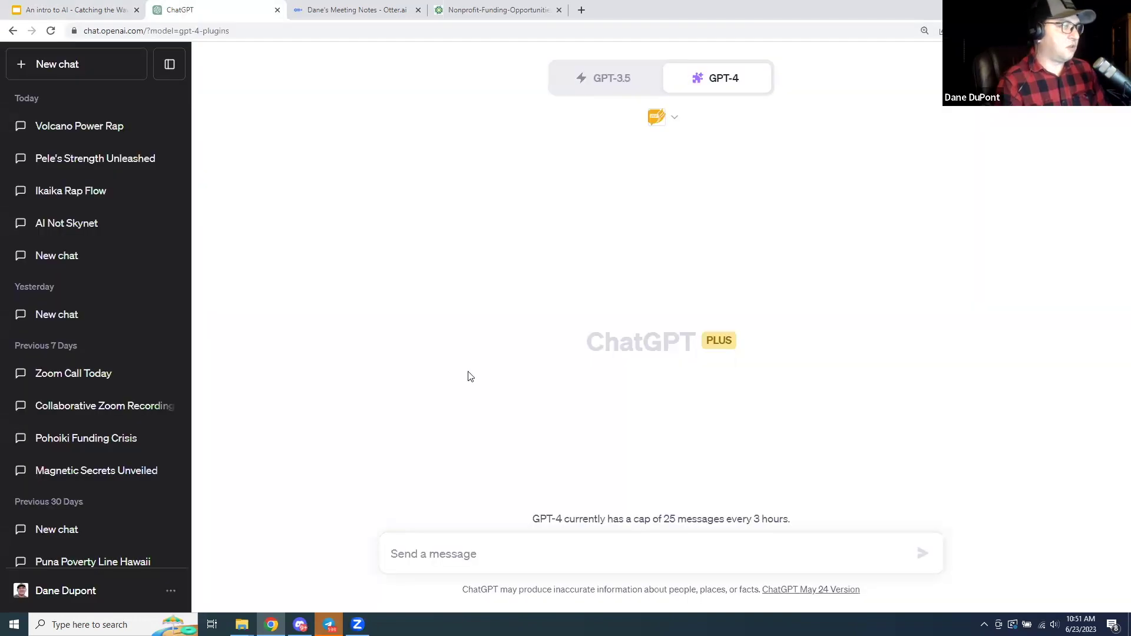
{"action": "left_click", "coordinate": [451, 549]}
{"action": "type", "text": "find me i"}
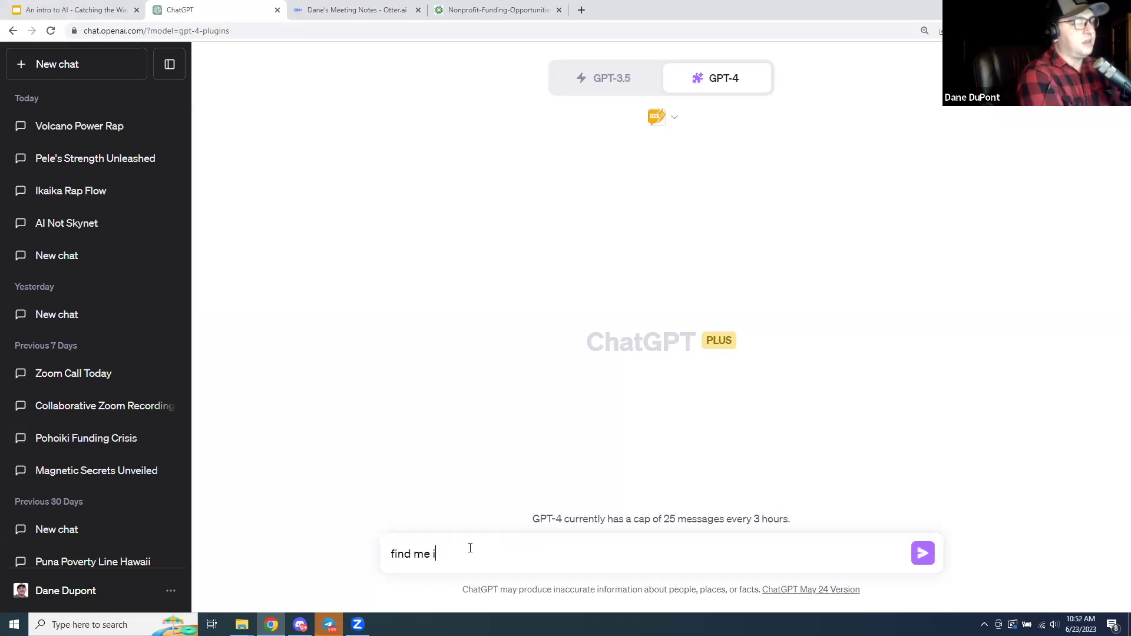
{"action": "type", "text": "nfo on this"}
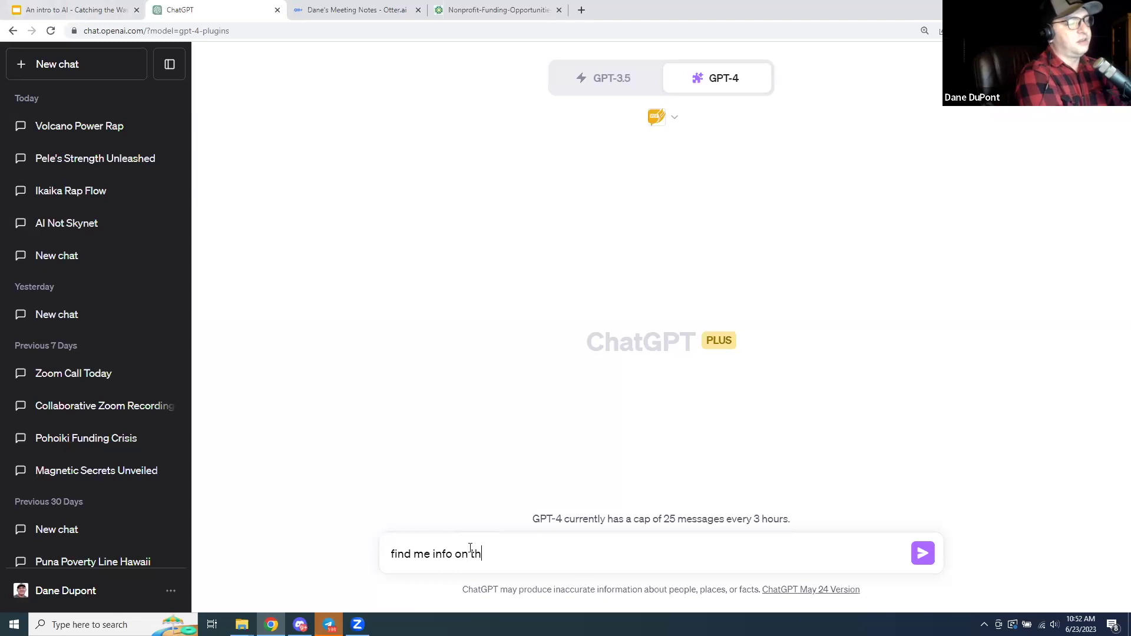
{"action": "key", "text": "ctrl+v"}
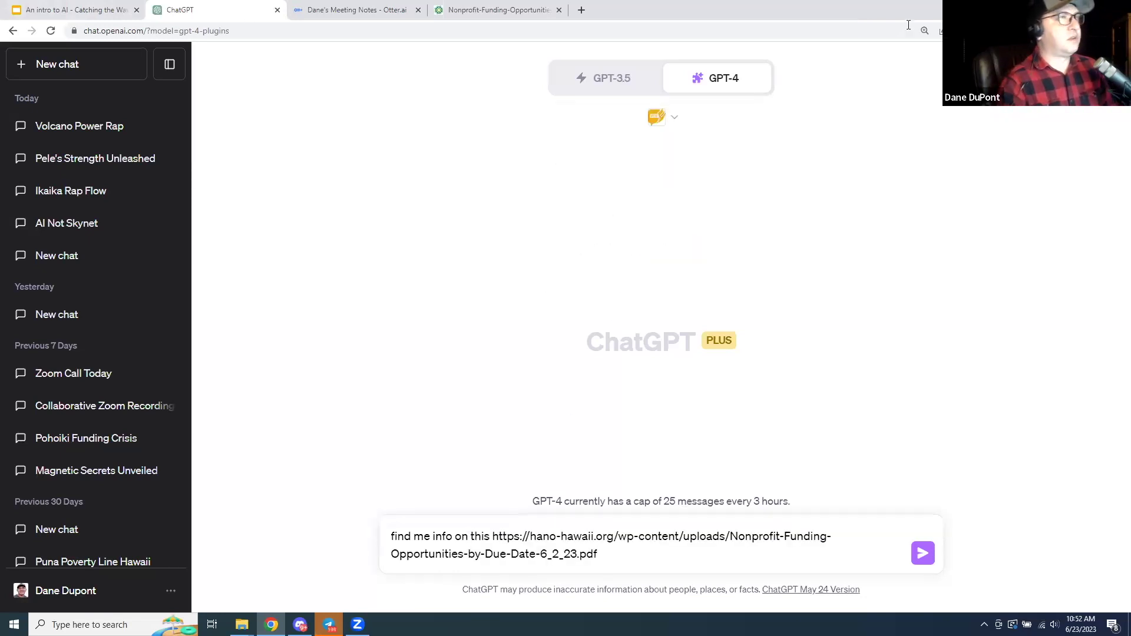
Open Nonprofit-Funding-Opportunities-by-Due-Date-6_2_23.pdf in a new browser tab and skim its page thumbnails from first to last and back.
{"action": "key", "text": "ctrl+shift+t"}
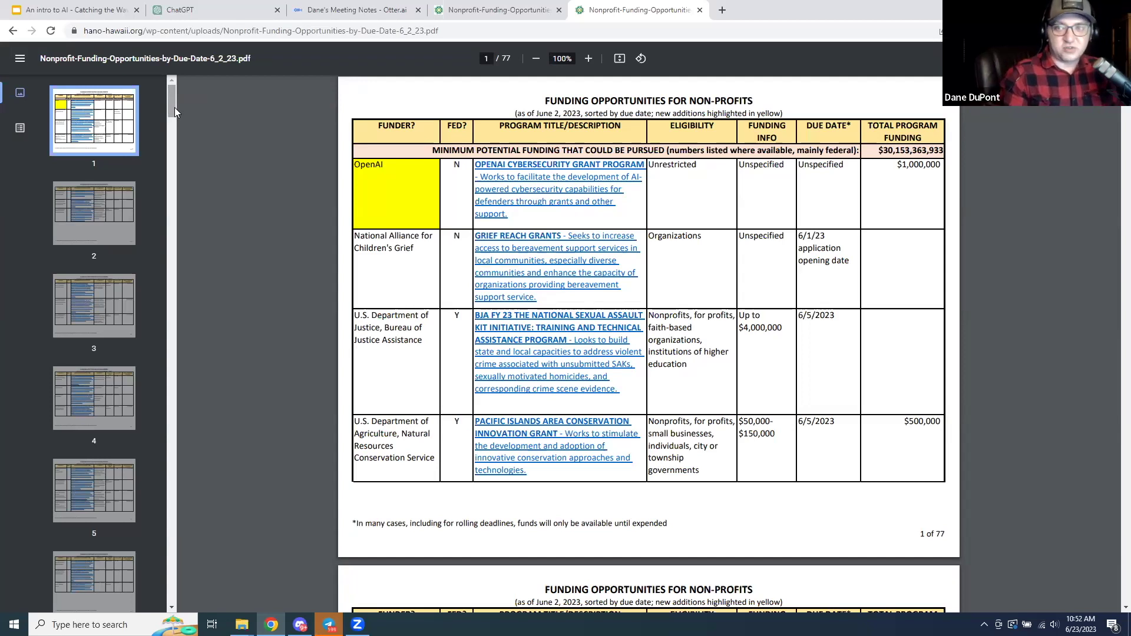
{"action": "left_click_drag", "start_coordinate": [174, 108], "coordinate": [169, 563]}
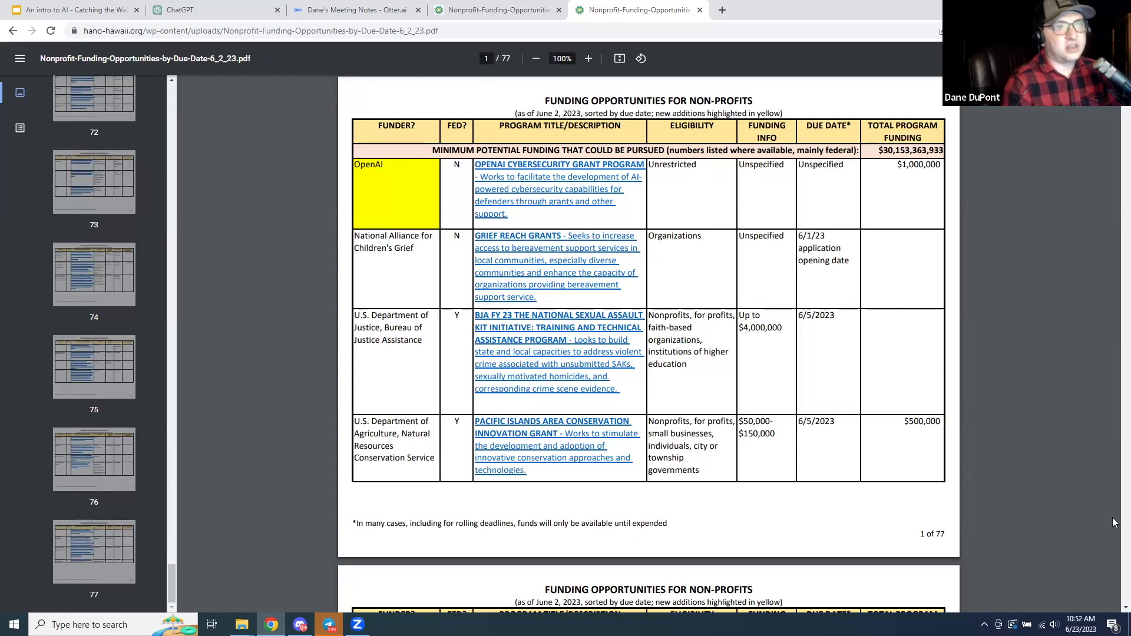
{"action": "scroll", "coordinate": [1114, 522], "scroll_direction": "down", "scroll_amount": 8}
{"action": "scroll", "coordinate": [648, 324], "scroll_direction": "up", "scroll_amount": 8}
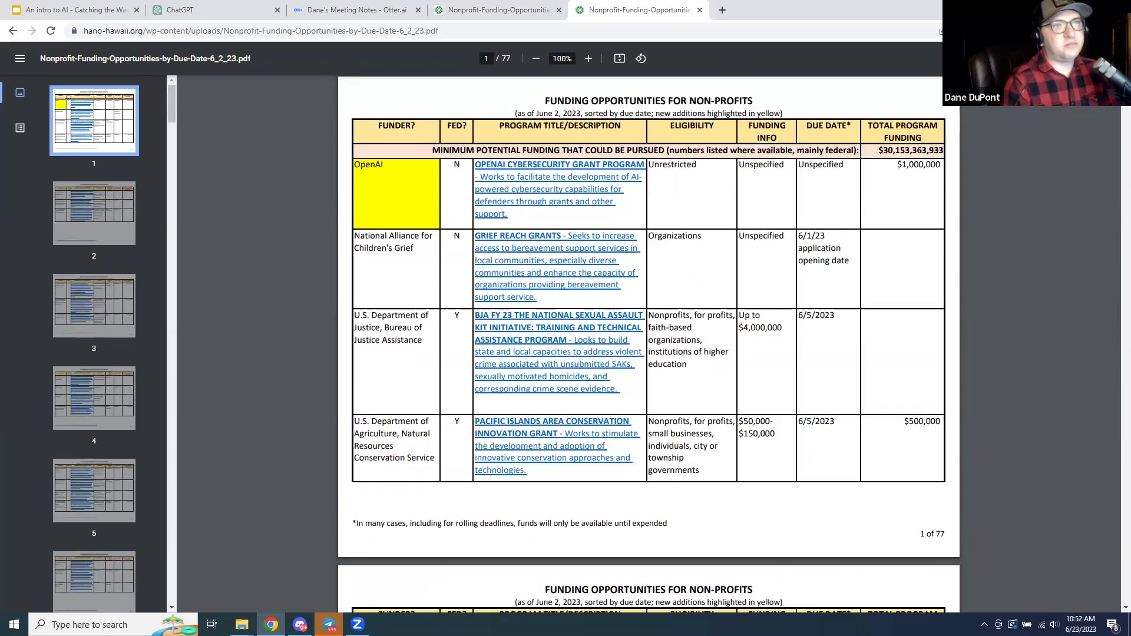
Return to the ChatGPT chat and send the drafted "find me info on this" message with the HANO PDF link.
{"action": "left_click", "coordinate": [180, 10]}
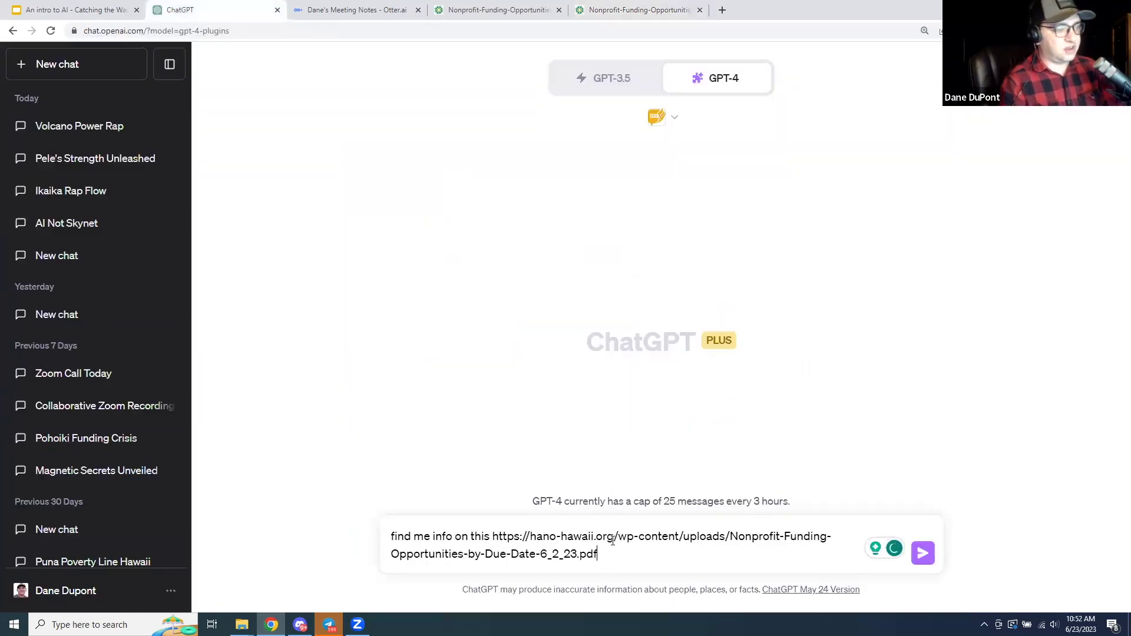
{"action": "key", "text": "Return"}
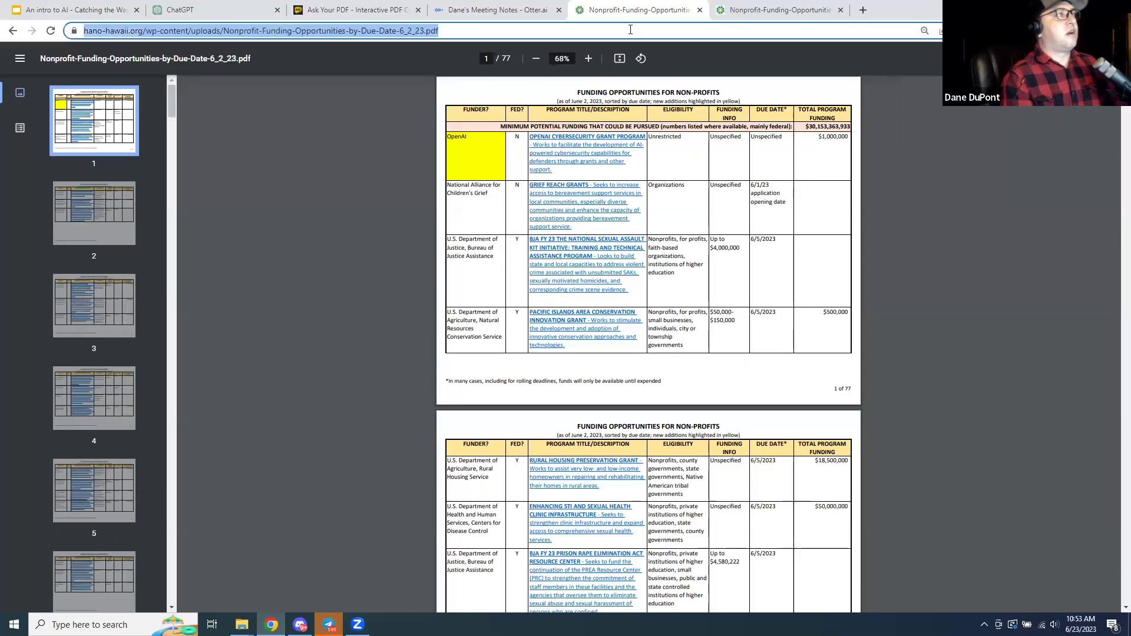
Save Nonprofit-Funding-Opportunities-by-Due-Date-6_2_23.pdf to the Downloads folder and show the saved file there.
{"action": "key", "text": "ctrl+s"}
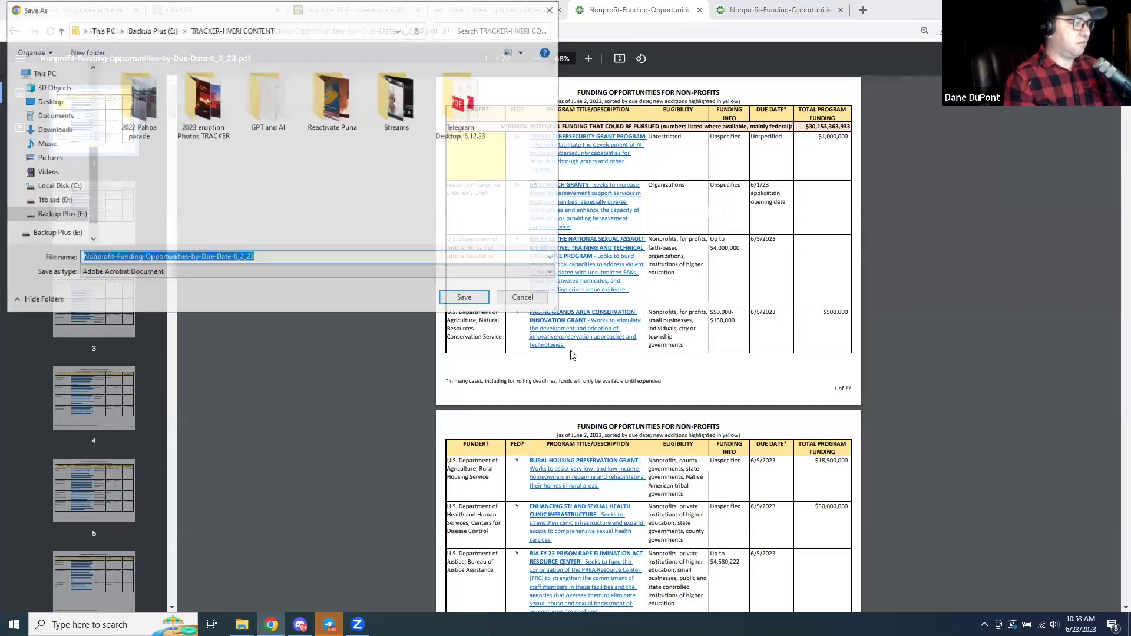
{"action": "left_click", "coordinate": [43, 130]}
{"action": "left_click", "coordinate": [452, 297]}
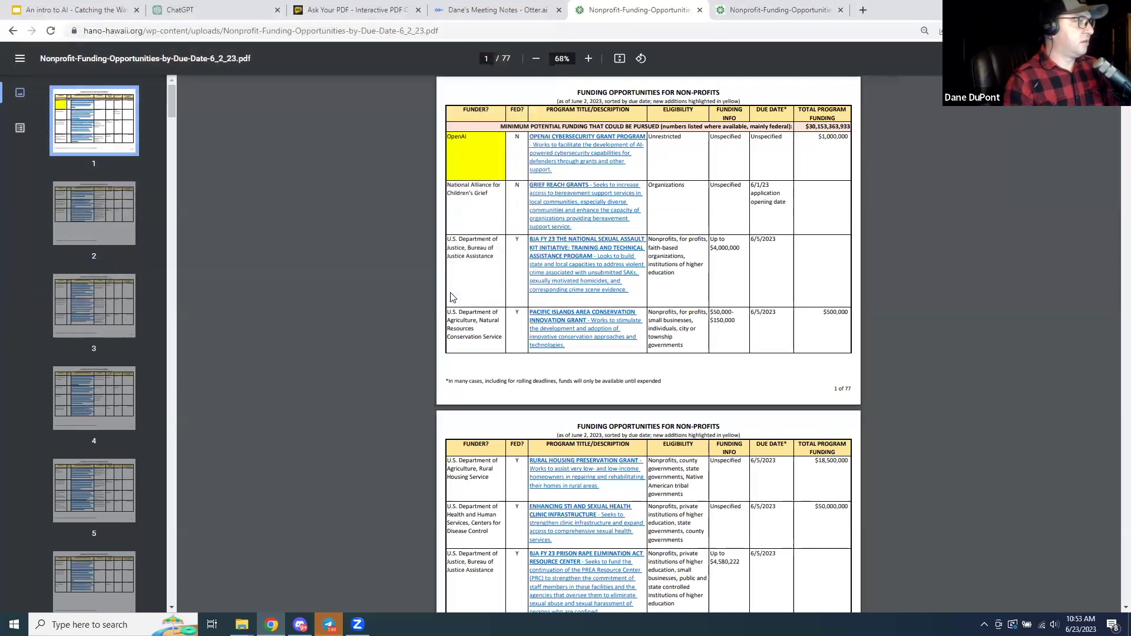
{"action": "left_click", "coordinate": [127, 598]}
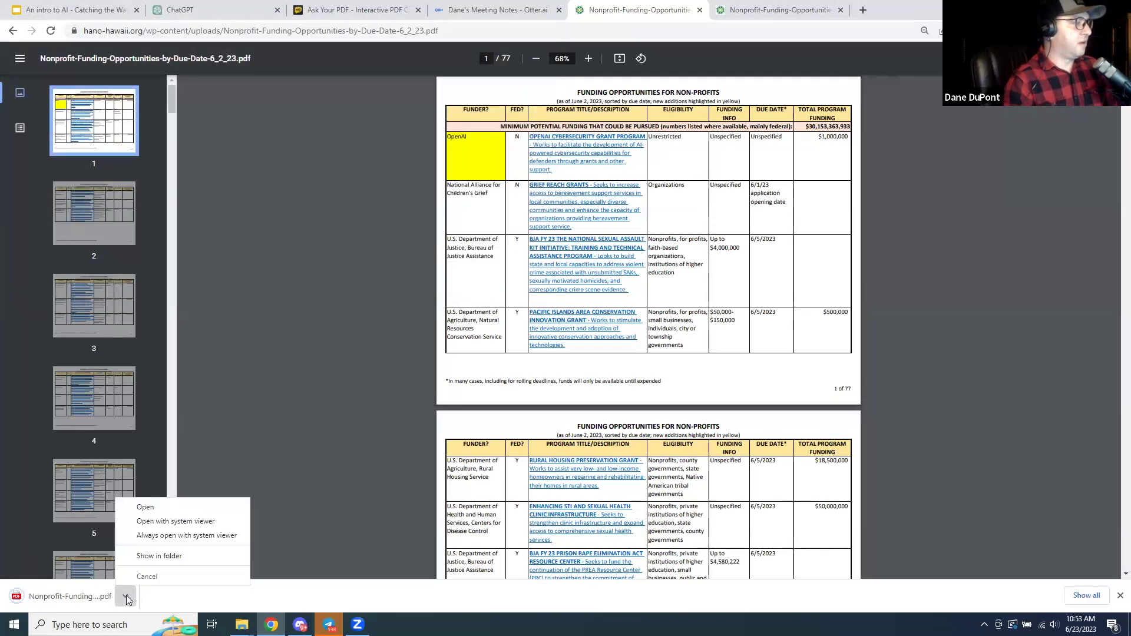
{"action": "left_click", "coordinate": [159, 555]}
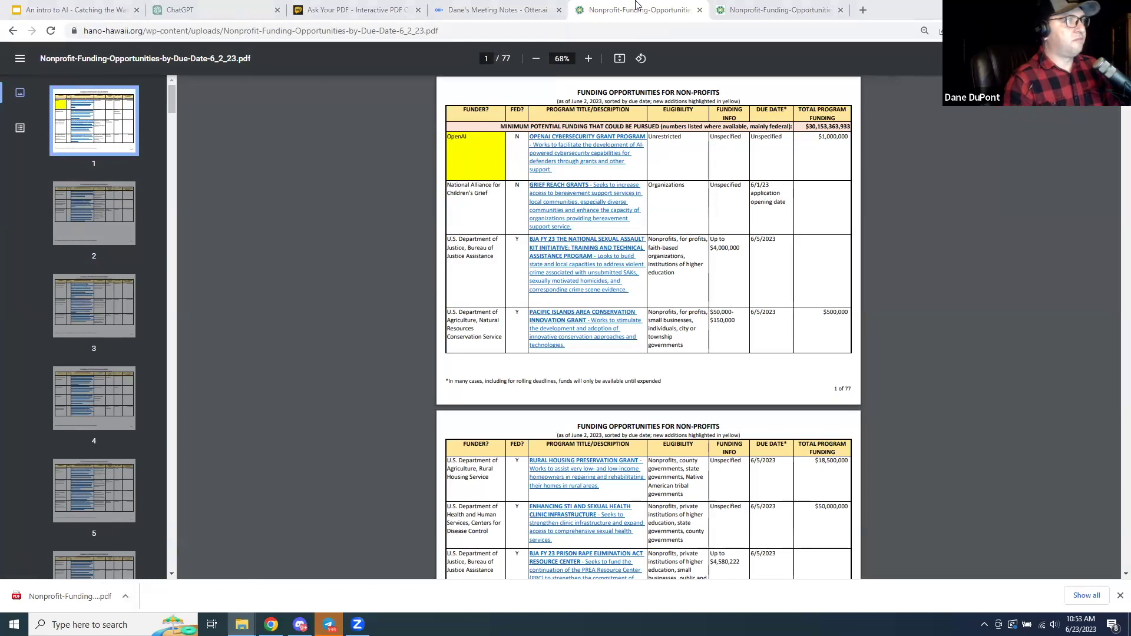
Upload the saved nonprofit funding PDF from Downloads to AskYourPDF via the chat's upload link, and copy its document ID.
{"action": "left_click_drag", "start_coordinate": [908, 15], "coordinate": [475, 105]}
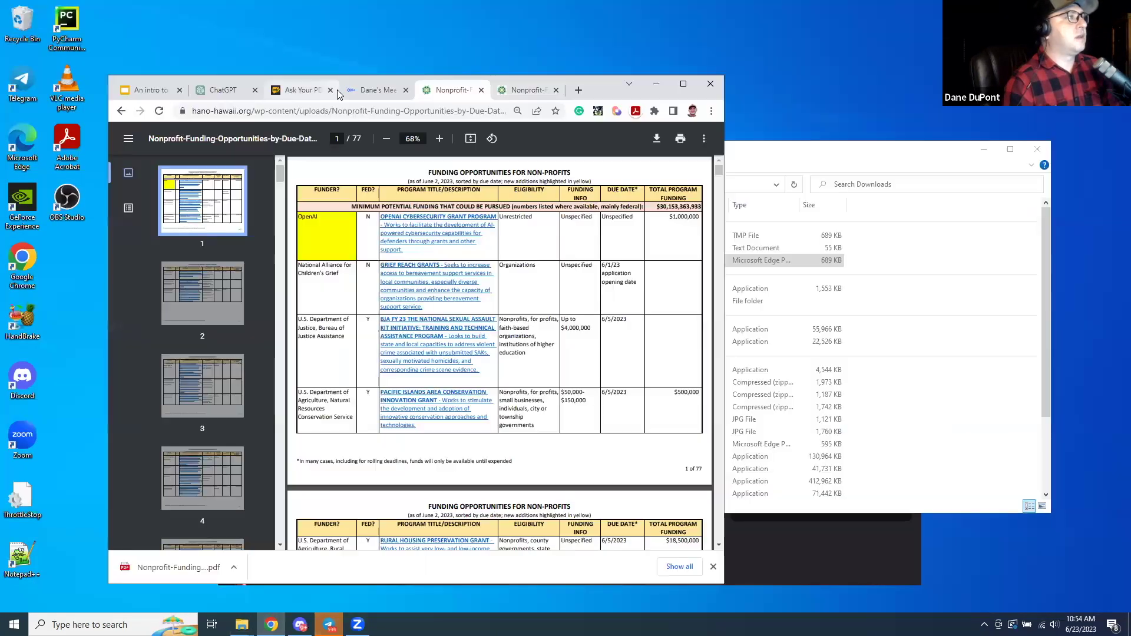
{"action": "left_click", "coordinate": [224, 89]}
{"action": "left_click_drag", "start_coordinate": [782, 261], "coordinate": [502, 219]}
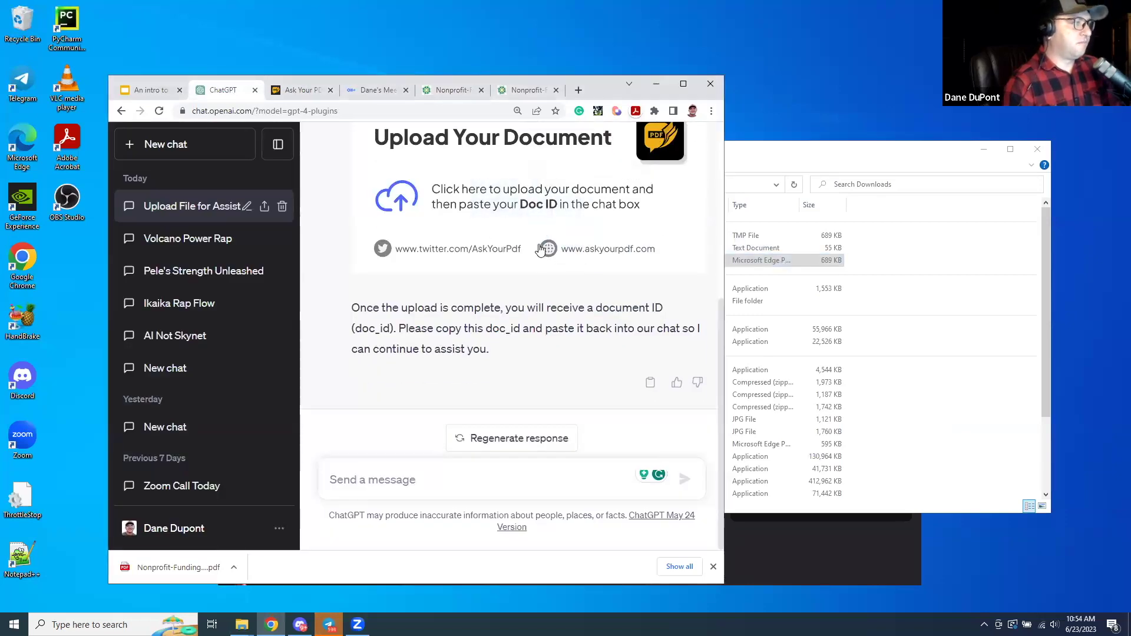
{"action": "scroll", "coordinate": [459, 235], "scroll_direction": "up", "scroll_amount": 2}
{"action": "left_click", "coordinate": [455, 287]}
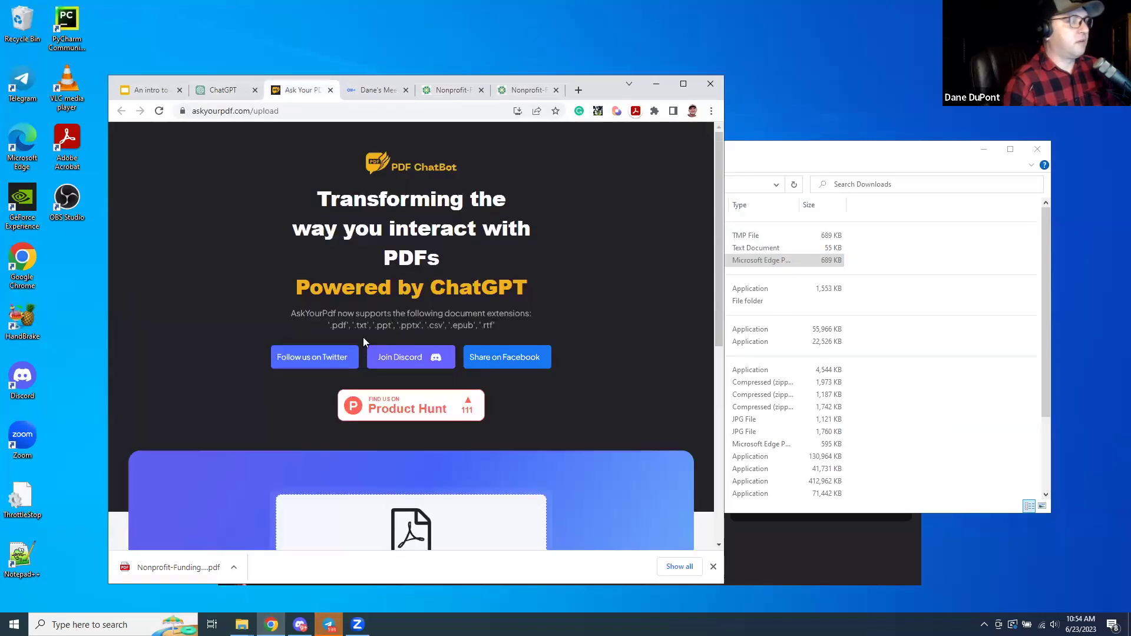
{"action": "scroll", "coordinate": [368, 439], "scroll_direction": "down", "scroll_amount": 3}
{"action": "left_click_drag", "start_coordinate": [784, 259], "coordinate": [412, 394]}
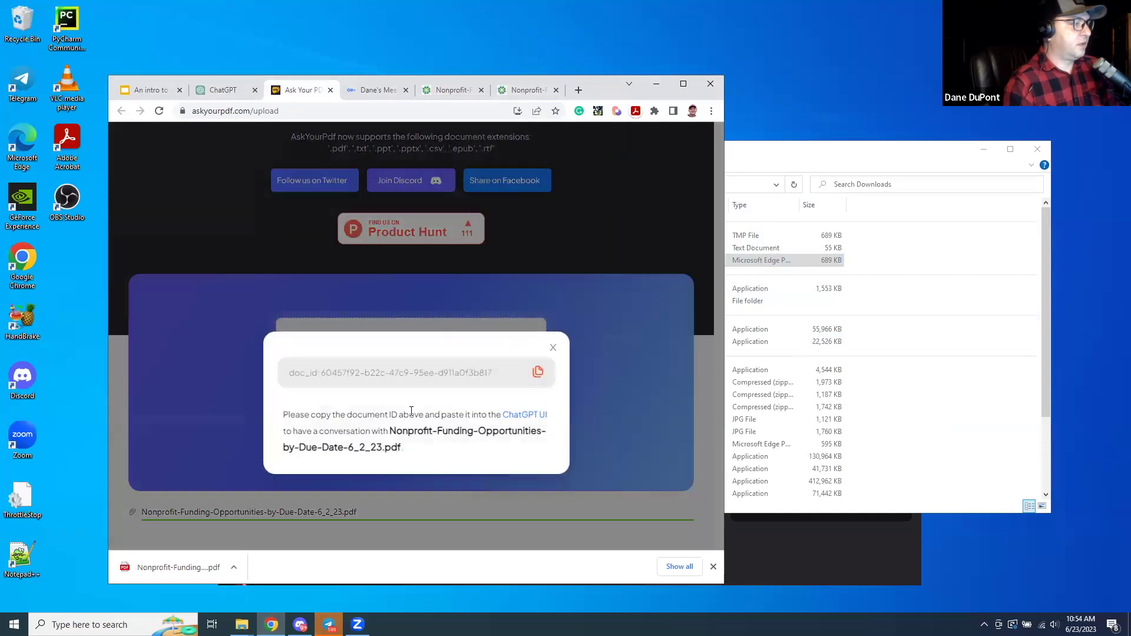
{"action": "left_click_drag", "start_coordinate": [491, 372], "coordinate": [285, 375]}
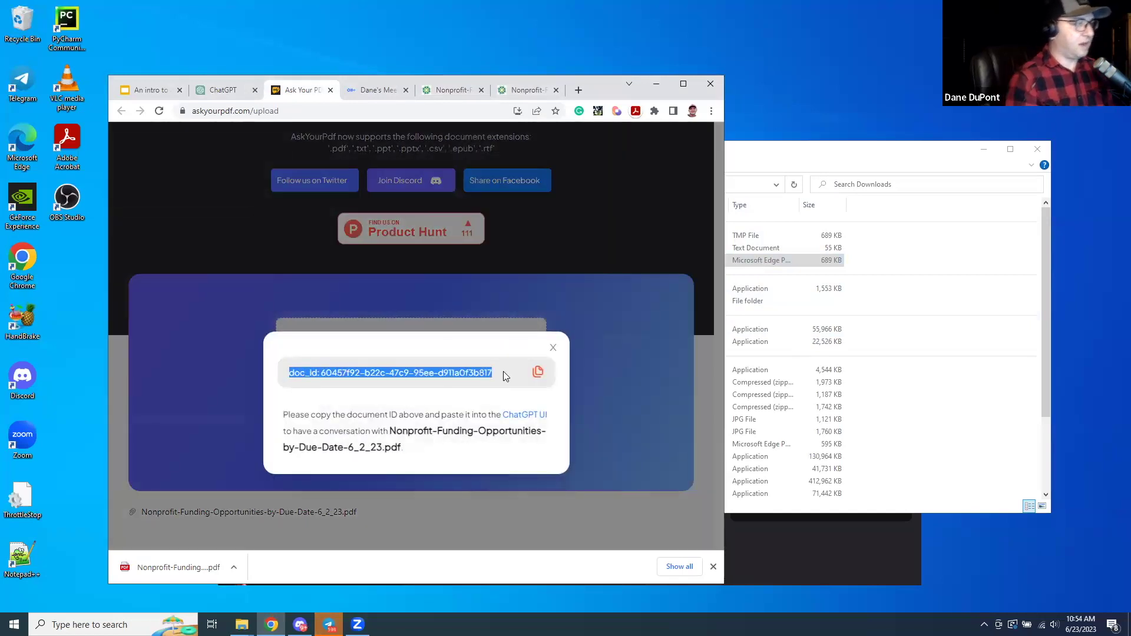
{"action": "left_click", "coordinate": [535, 374]}
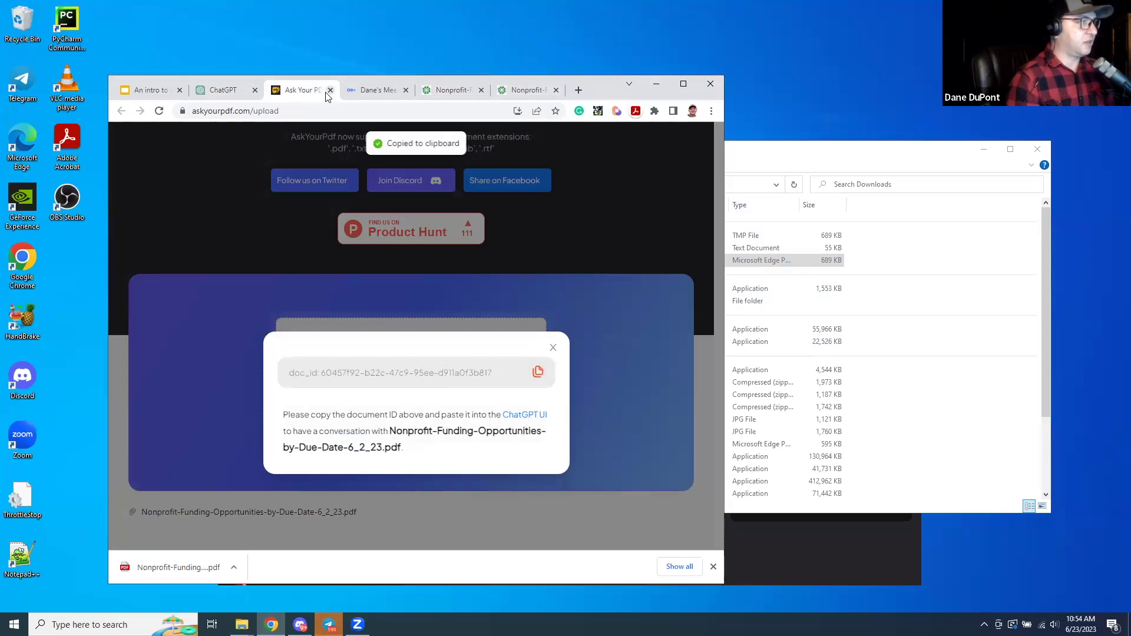
Copy the Demo 2 grant-matching prompt with mission statement and doc_id from the Google Slides speaker notes into the ChatGPT message.
{"action": "left_click", "coordinate": [216, 88]}
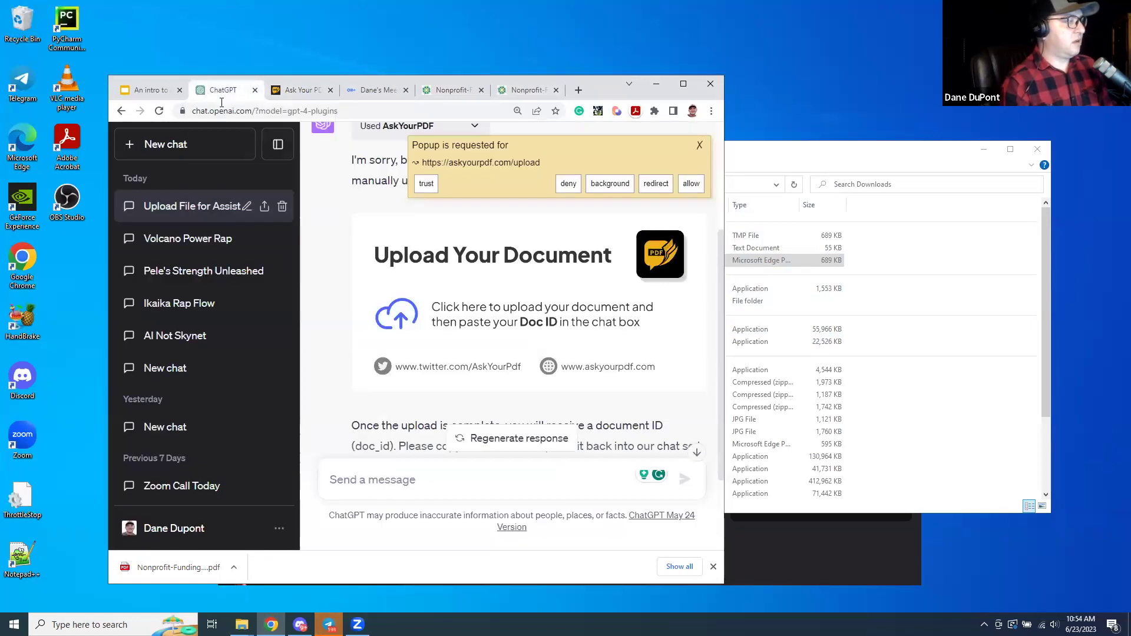
{"action": "left_click", "coordinate": [134, 94]}
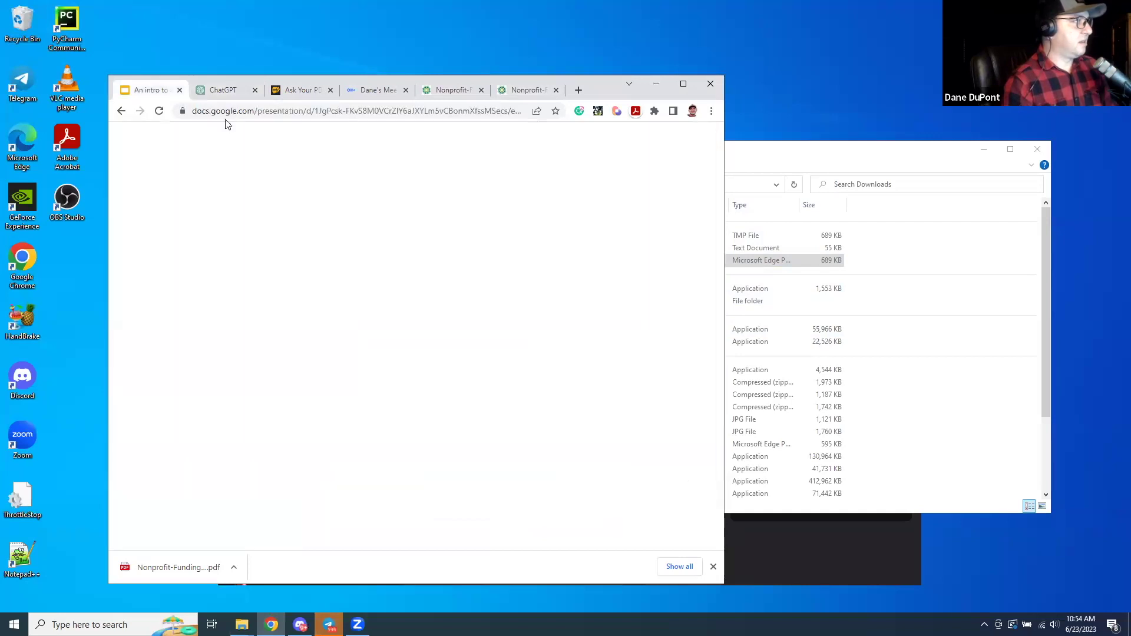
{"action": "left_click", "coordinate": [683, 84]}
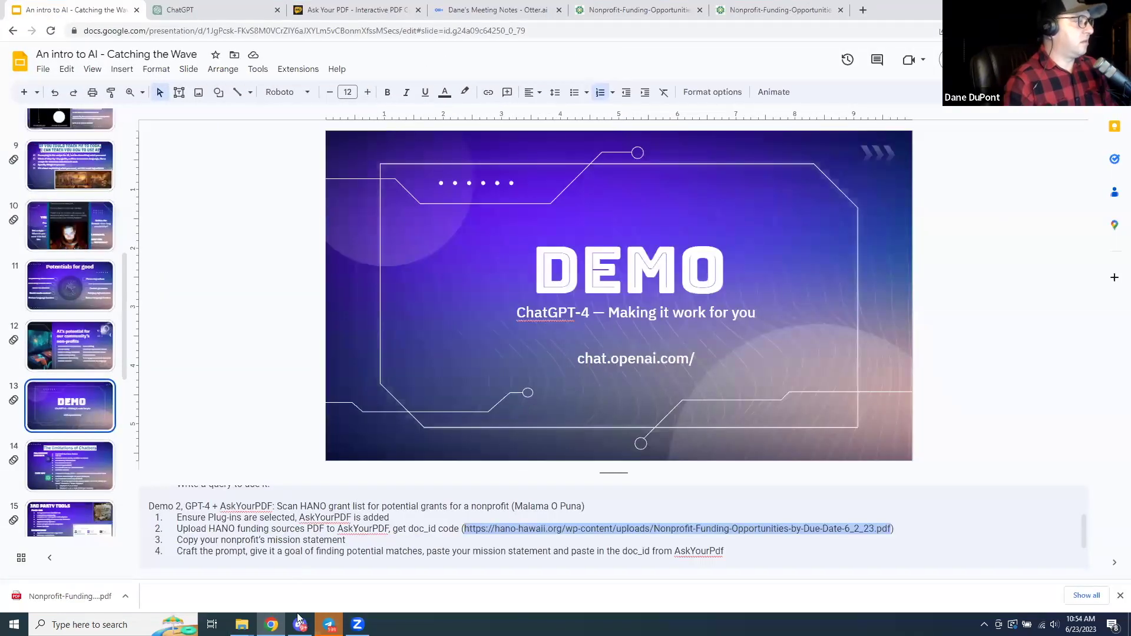
{"action": "scroll", "coordinate": [356, 514], "scroll_direction": "down", "scroll_amount": 2}
{"action": "left_click_drag", "start_coordinate": [756, 545], "coordinate": [559, 544]}
{"action": "left_click_drag", "start_coordinate": [756, 544], "coordinate": [212, 528]}
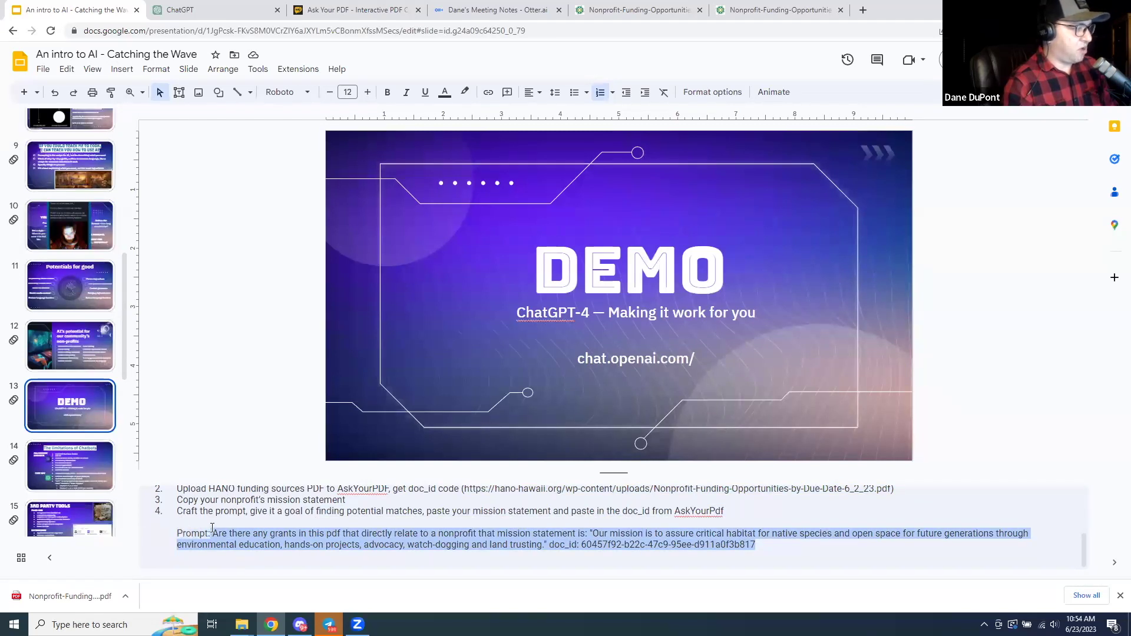
{"action": "left_click", "coordinate": [209, 12]}
{"action": "key", "text": "ctrl+v"}
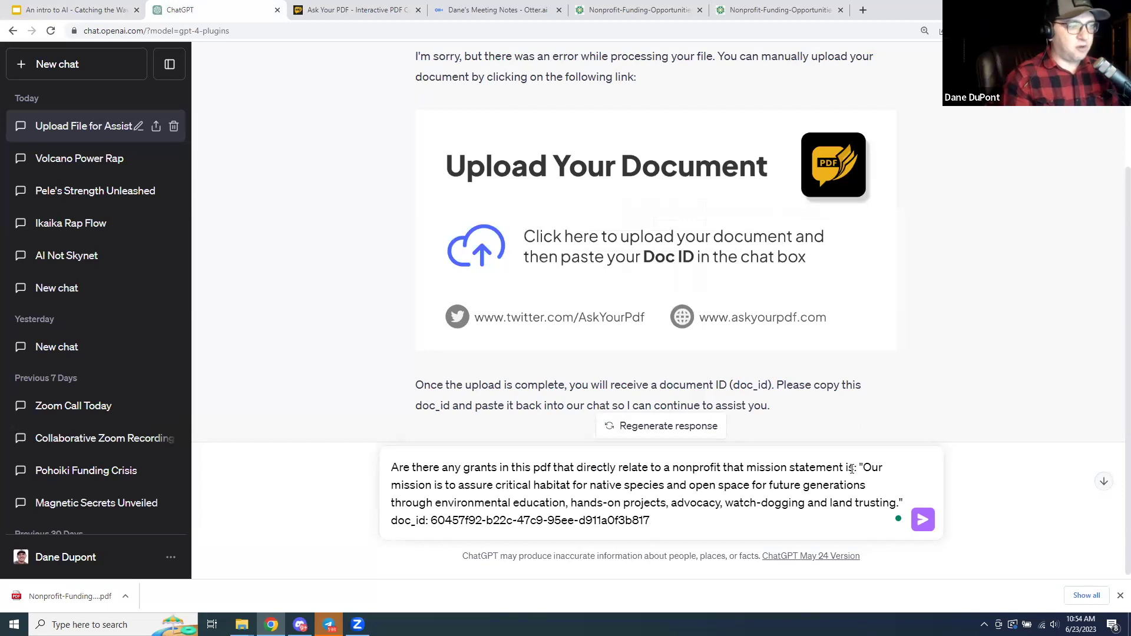
Remove "directly" from the drafted prompt and change "relate" to "relates".
{"action": "double_click", "coordinate": [590, 467]}
{"action": "key", "text": "BackSpace"}
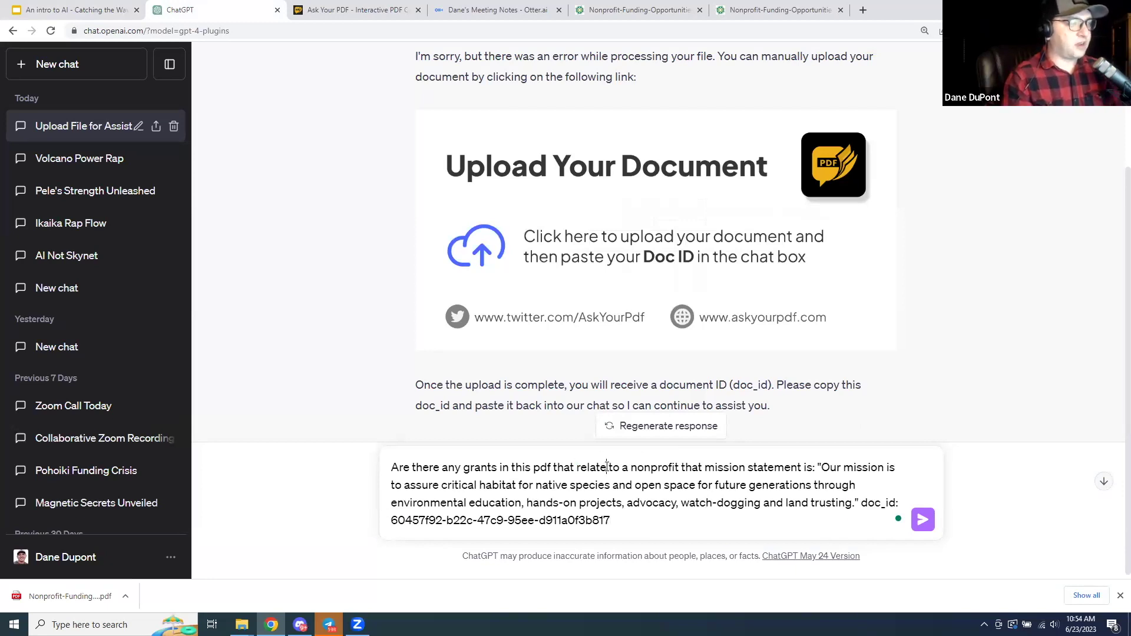
{"action": "left_click", "coordinate": [607, 467]}
{"action": "type", "text": "s"}
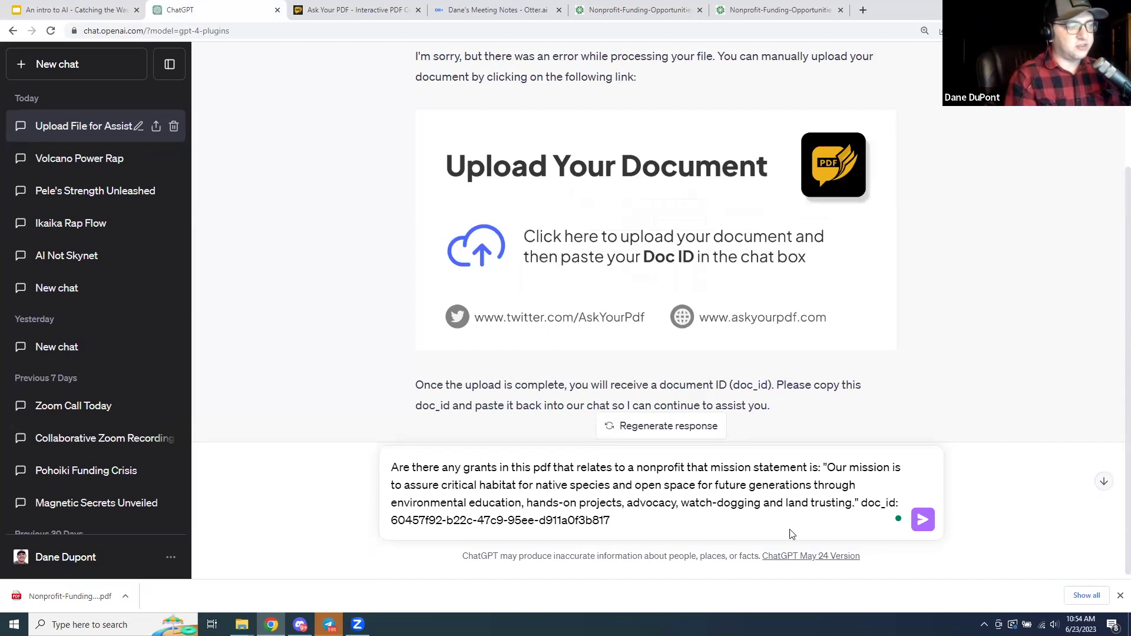
Send the grant-matching prompt and review the reply alongside the original question.
{"action": "key", "text": "Return"}
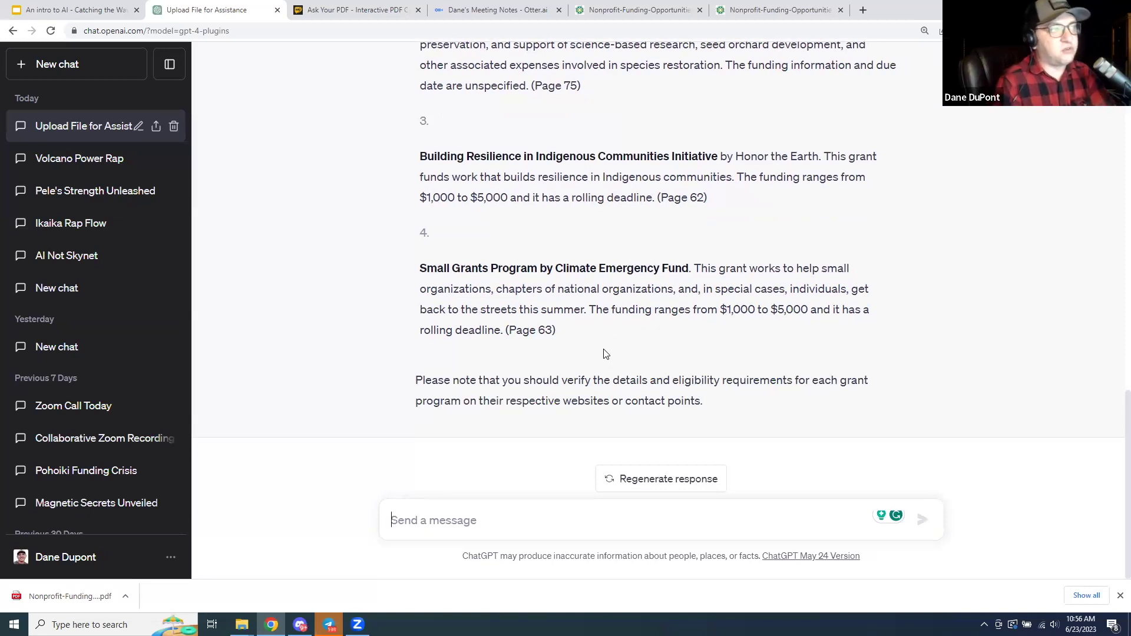
{"action": "scroll", "coordinate": [603, 352], "scroll_direction": "up", "scroll_amount": 10}
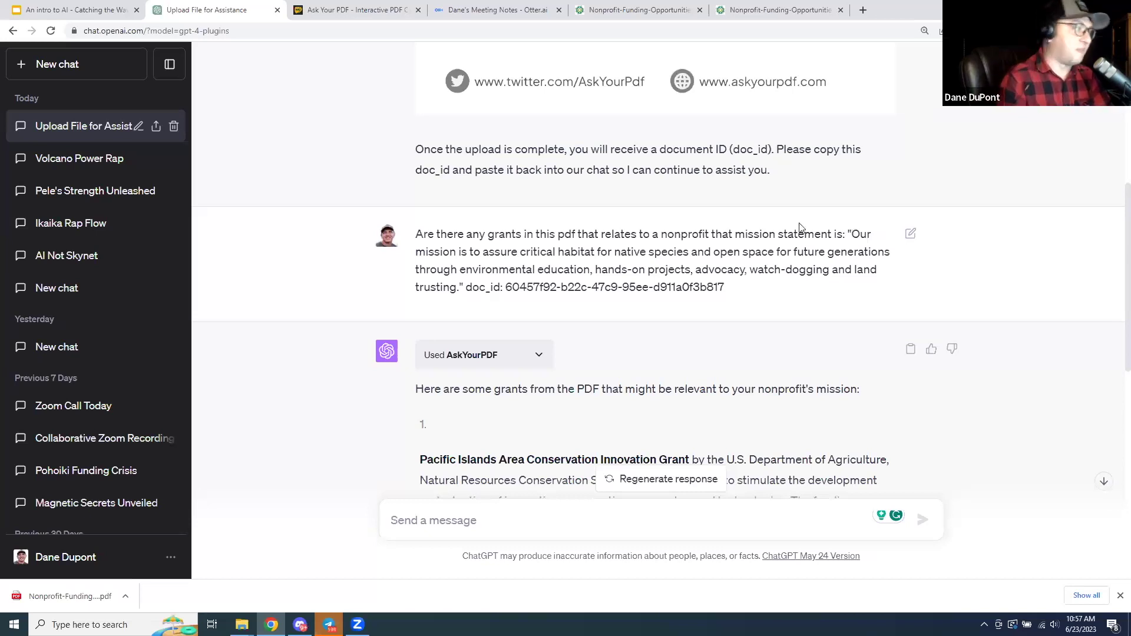
{"action": "scroll", "coordinate": [765, 265], "scroll_direction": "down", "scroll_amount": 9}
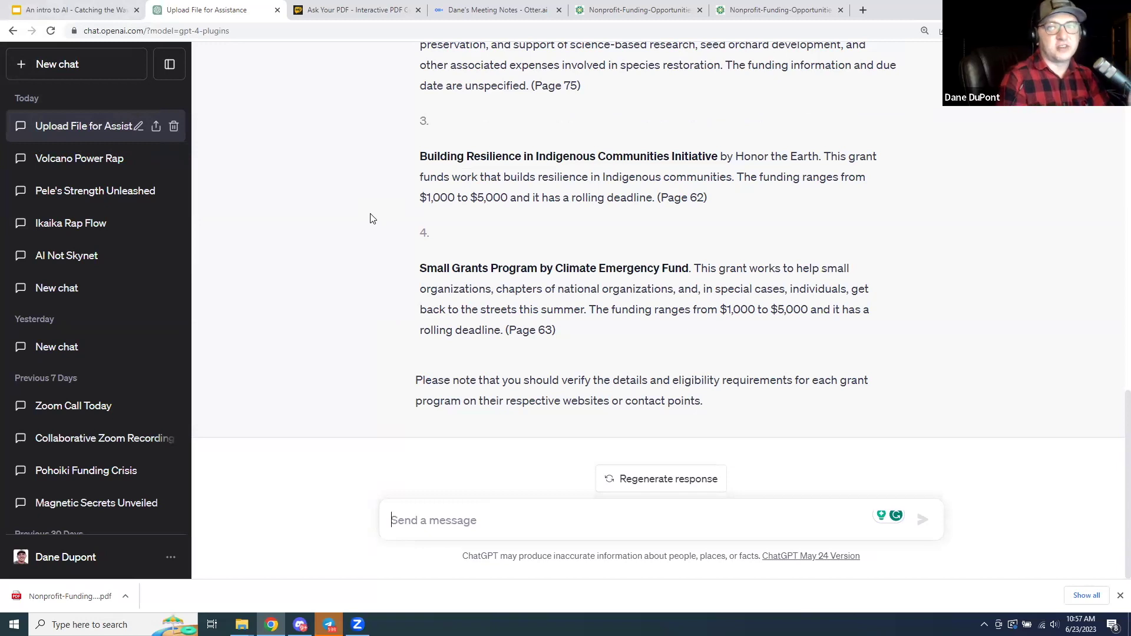
Switch to Google Slides, open slide 14, "The limitations of Chatbots", and start the slideshow from it.
{"action": "left_click", "coordinate": [124, 8]}
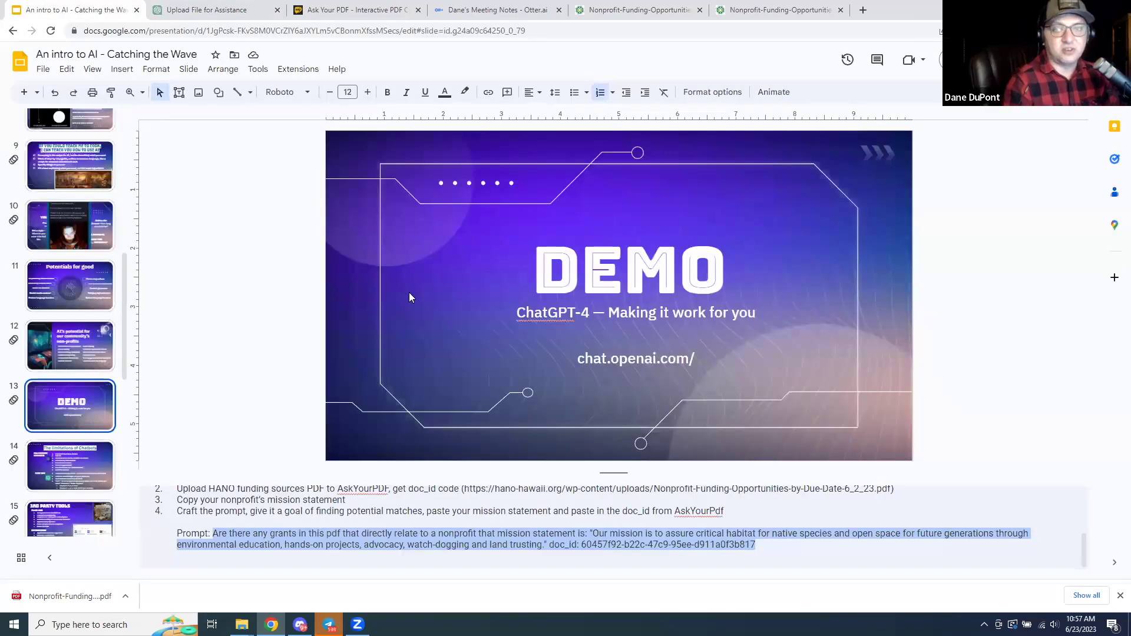
{"action": "left_click", "coordinate": [73, 462]}
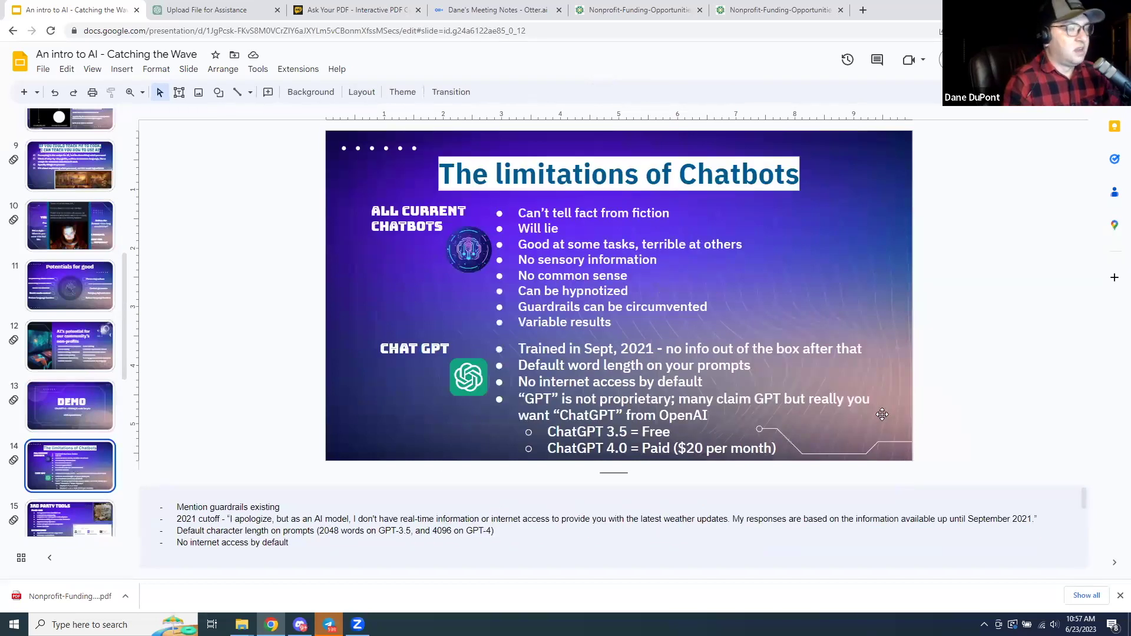
{"action": "key", "text": "ctrl+F5"}
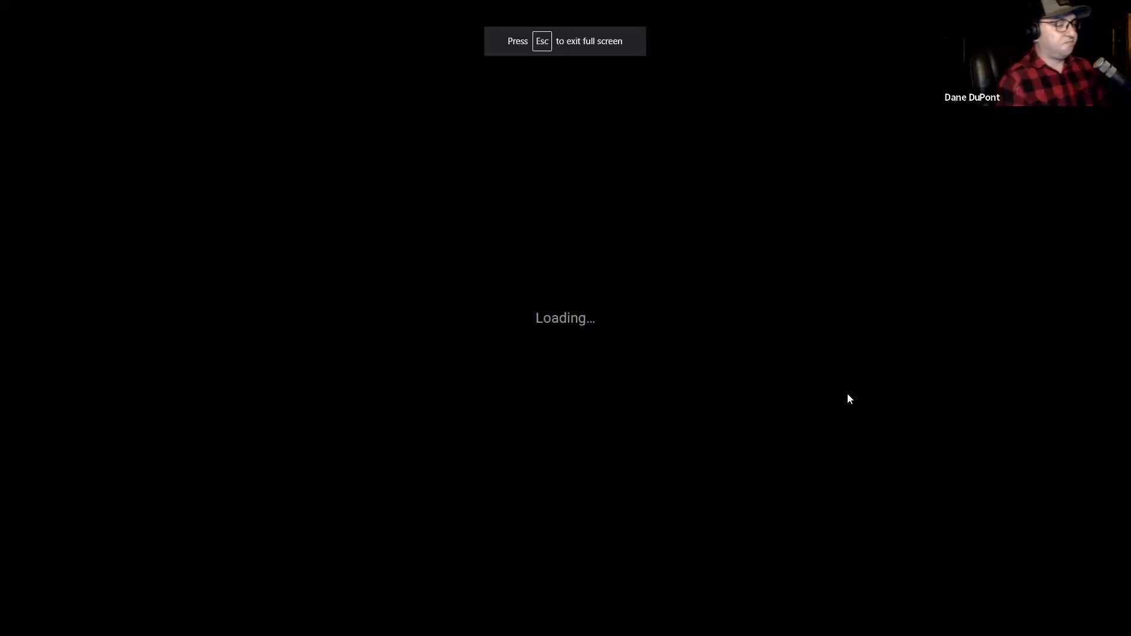
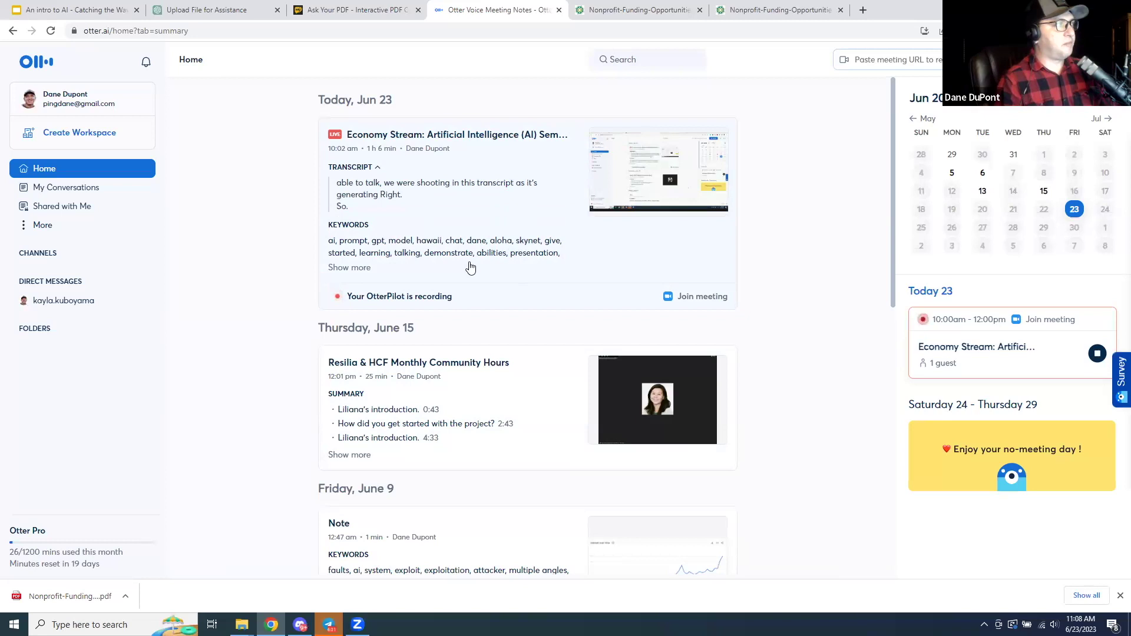
Open the April 19, 2023 meeting notes in Otter.ai, play the recording from about 8:07, and pause it.
{"action": "left_click", "coordinate": [479, 328]}
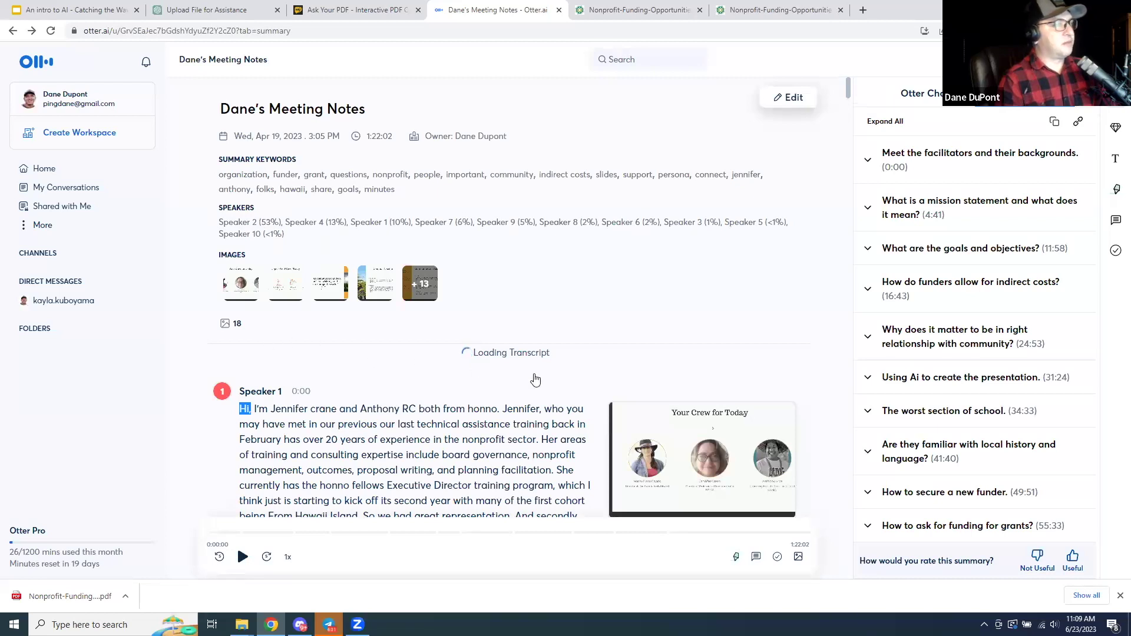
{"action": "scroll", "coordinate": [677, 271], "scroll_direction": "down", "scroll_amount": 1}
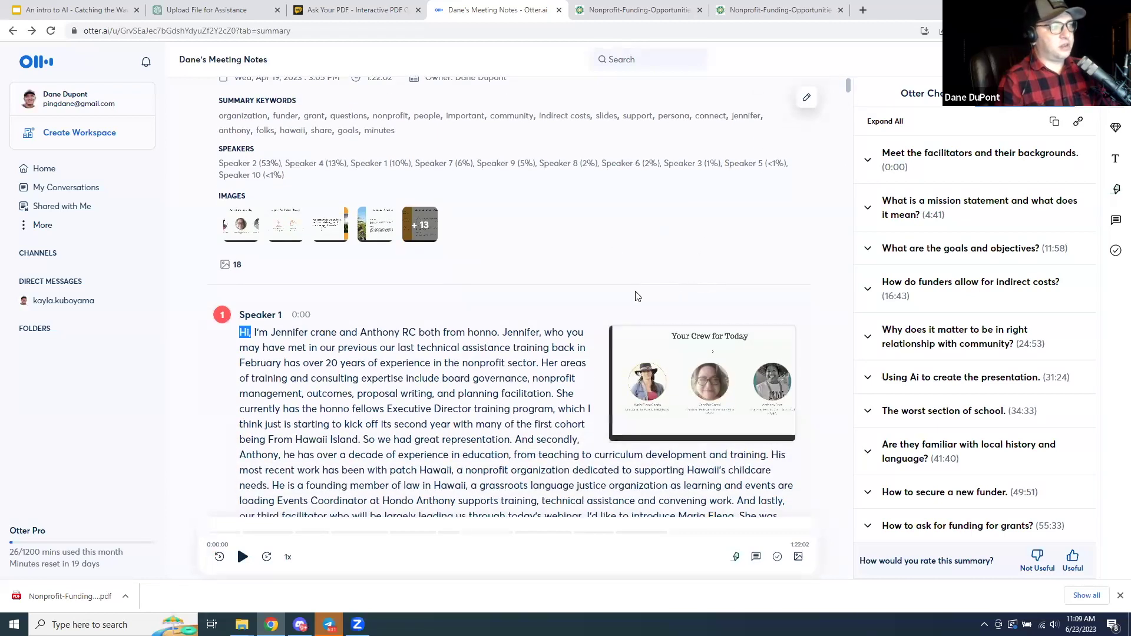
{"action": "scroll", "coordinate": [623, 304], "scroll_direction": "down", "scroll_amount": 1}
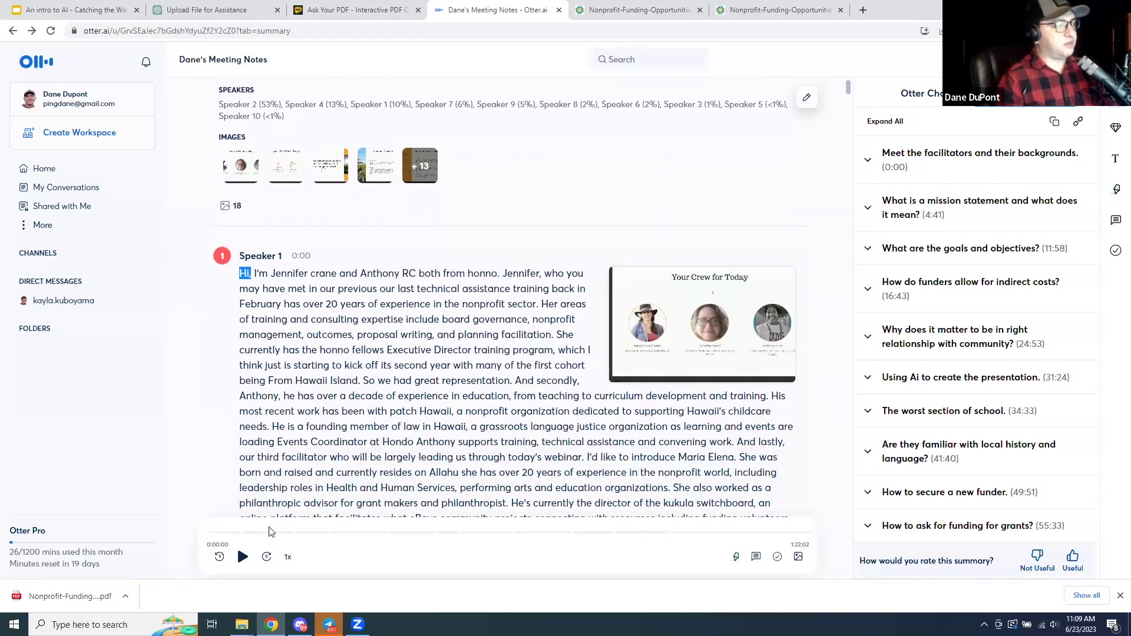
{"action": "left_click", "coordinate": [243, 557]}
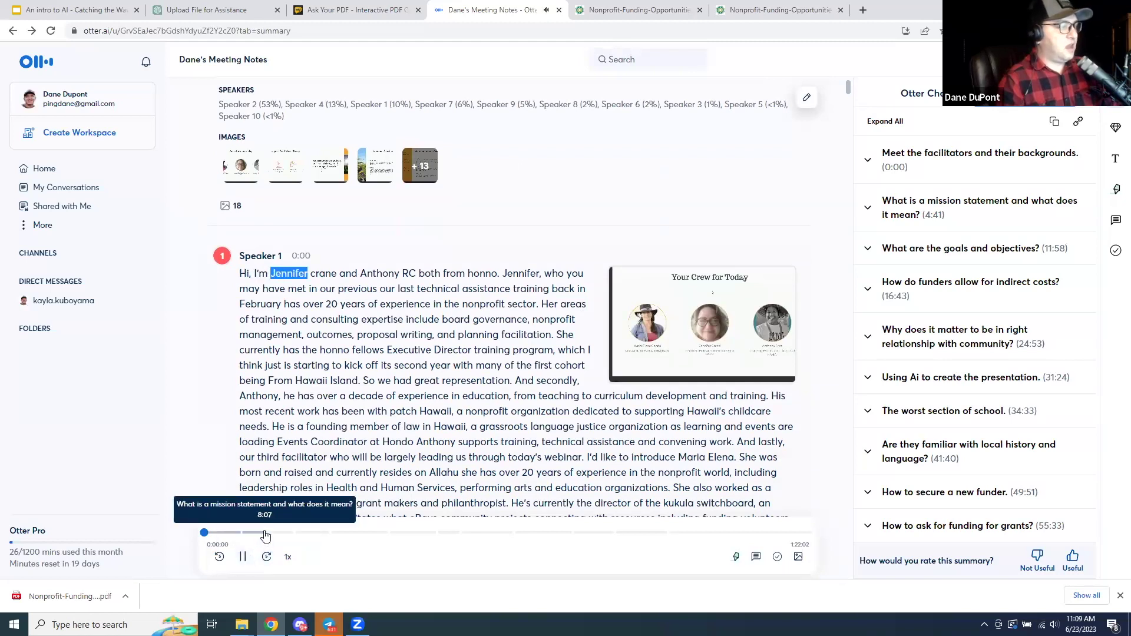
{"action": "left_click", "coordinate": [265, 533]}
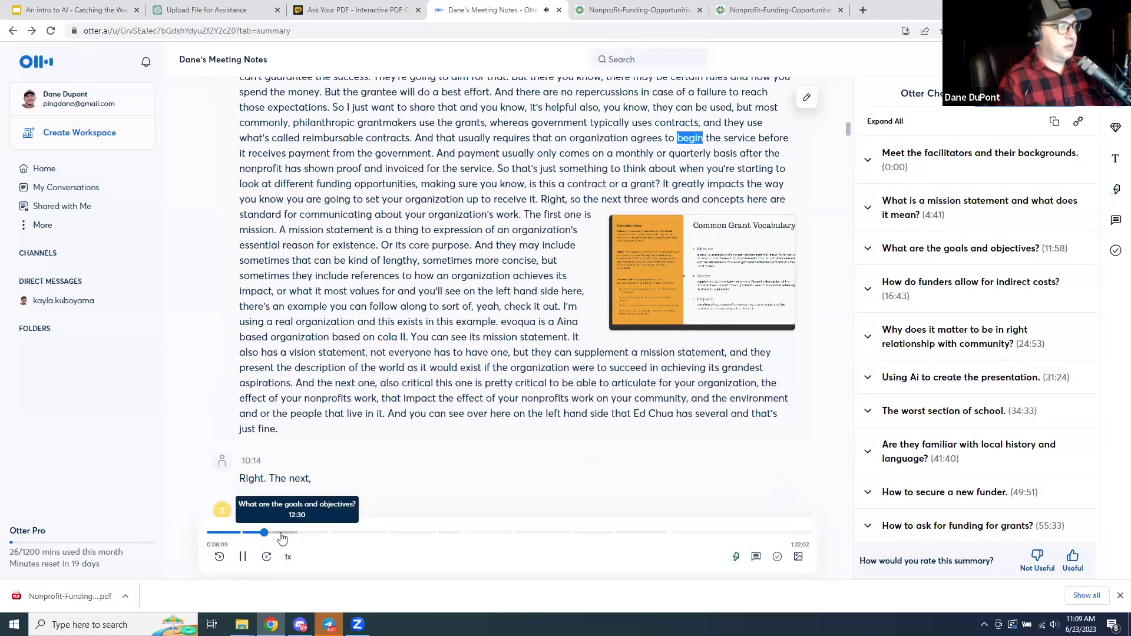
{"action": "left_click", "coordinate": [239, 561]}
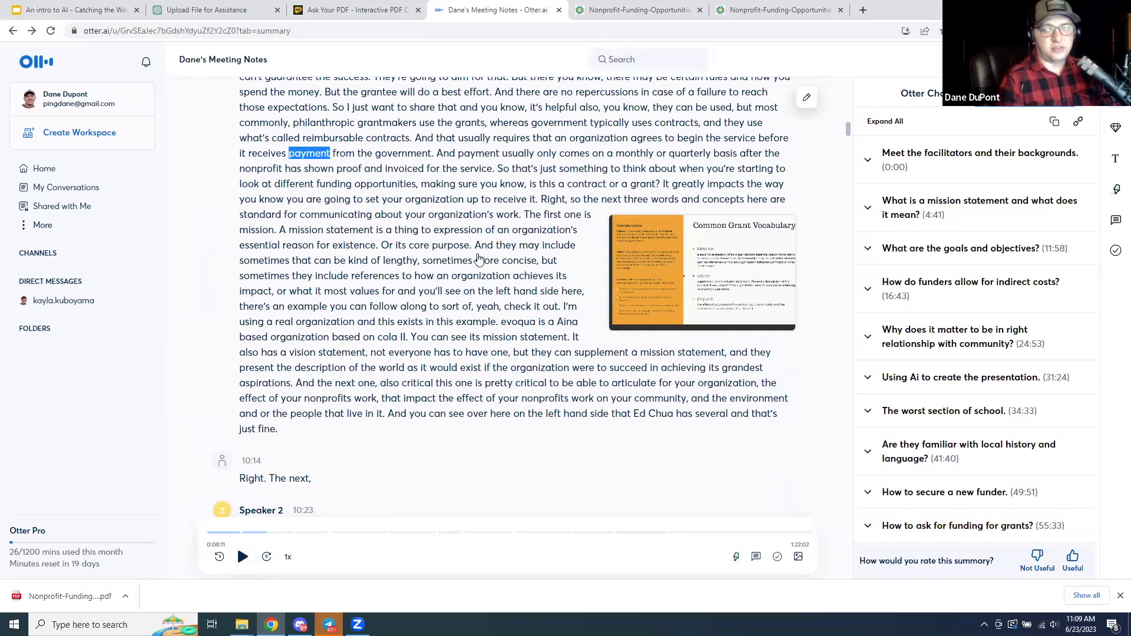
View the "Common Grant Vocabulary" slide capture enlarged, close it, and look back over the earlier part of the transcript.
{"action": "left_click", "coordinate": [659, 285]}
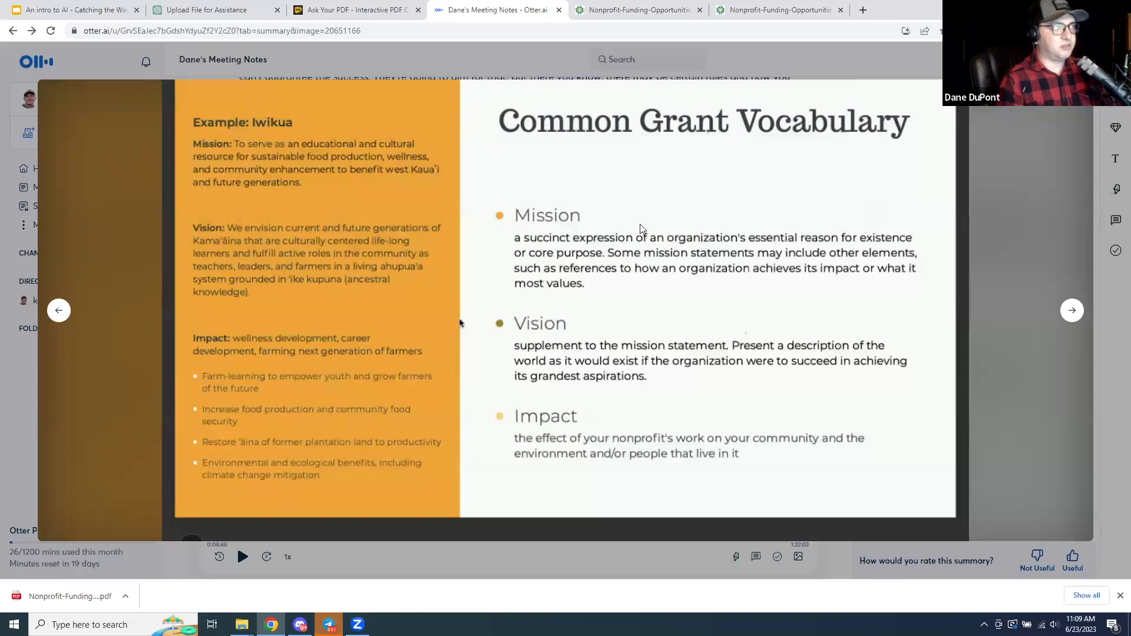
{"action": "key", "text": "Escape"}
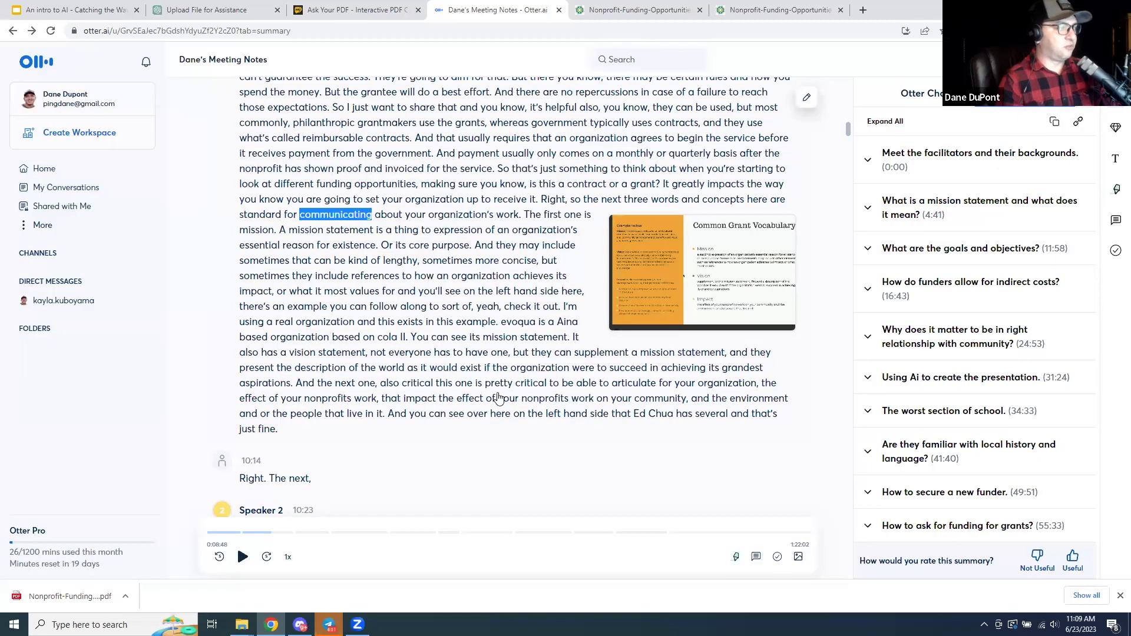
{"action": "scroll", "coordinate": [648, 337], "scroll_direction": "up", "scroll_amount": 20}
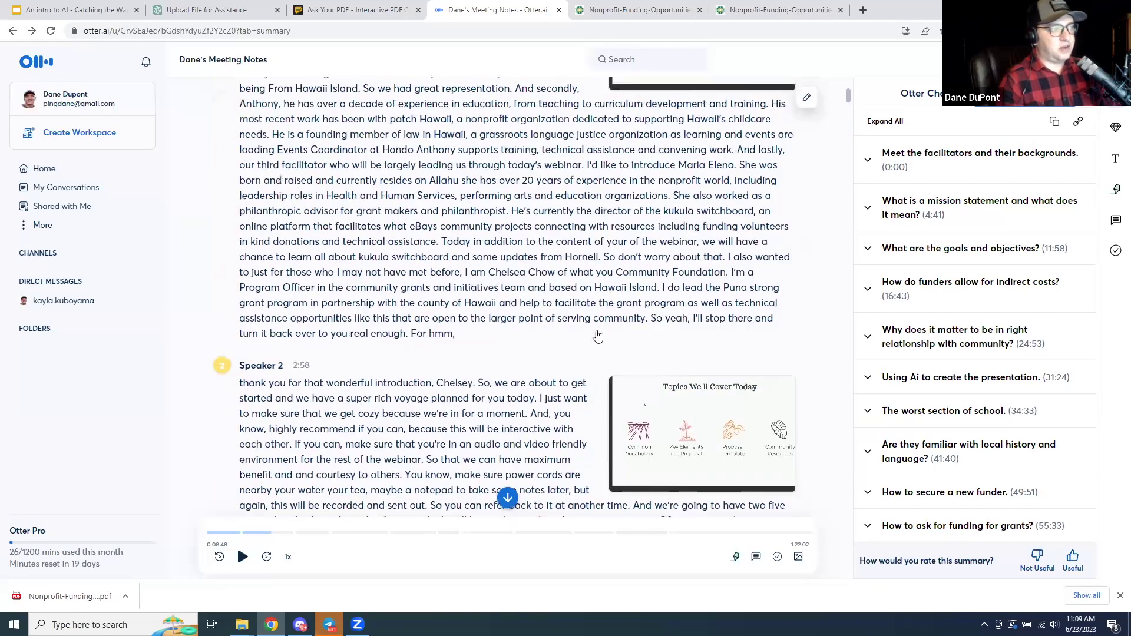
Open the export options for the meeting notes, preview the transcript from its beginning, and export it as a txt file.
{"action": "scroll", "coordinate": [598, 336], "scroll_direction": "up", "scroll_amount": 5}
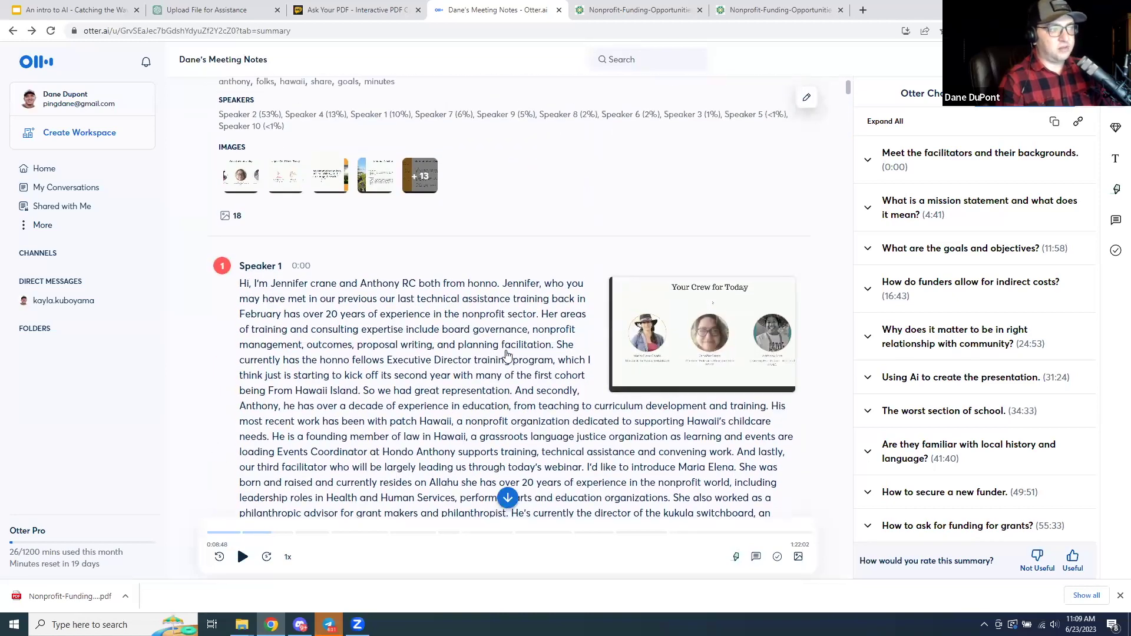
{"action": "scroll", "coordinate": [508, 354], "scroll_direction": "up", "scroll_amount": 2}
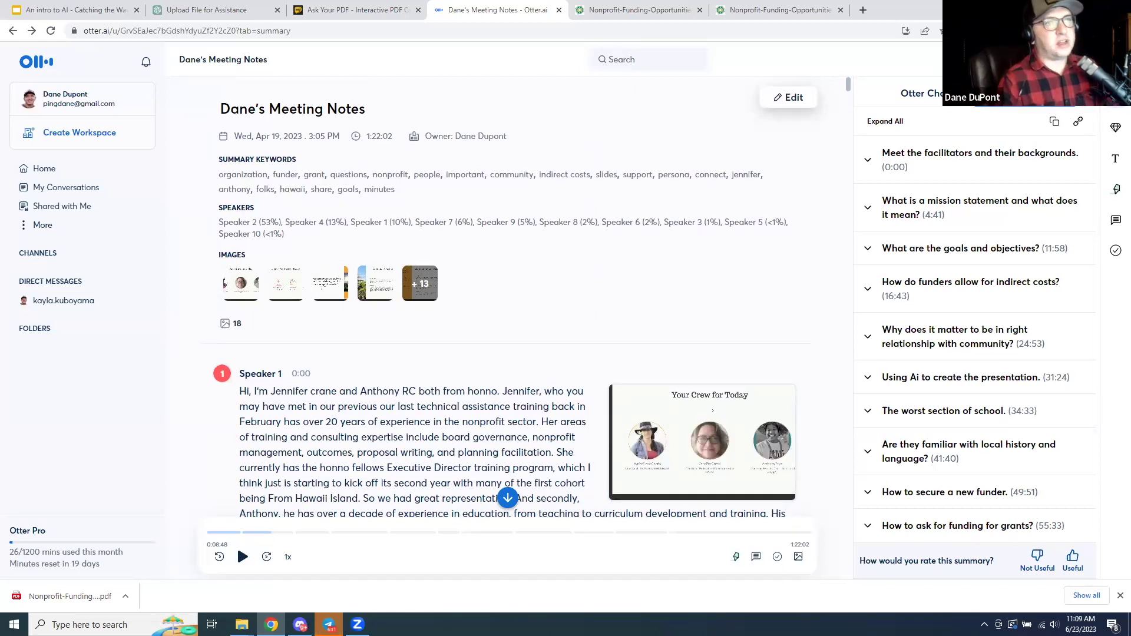
{"action": "left_click", "coordinate": [1111, 59]}
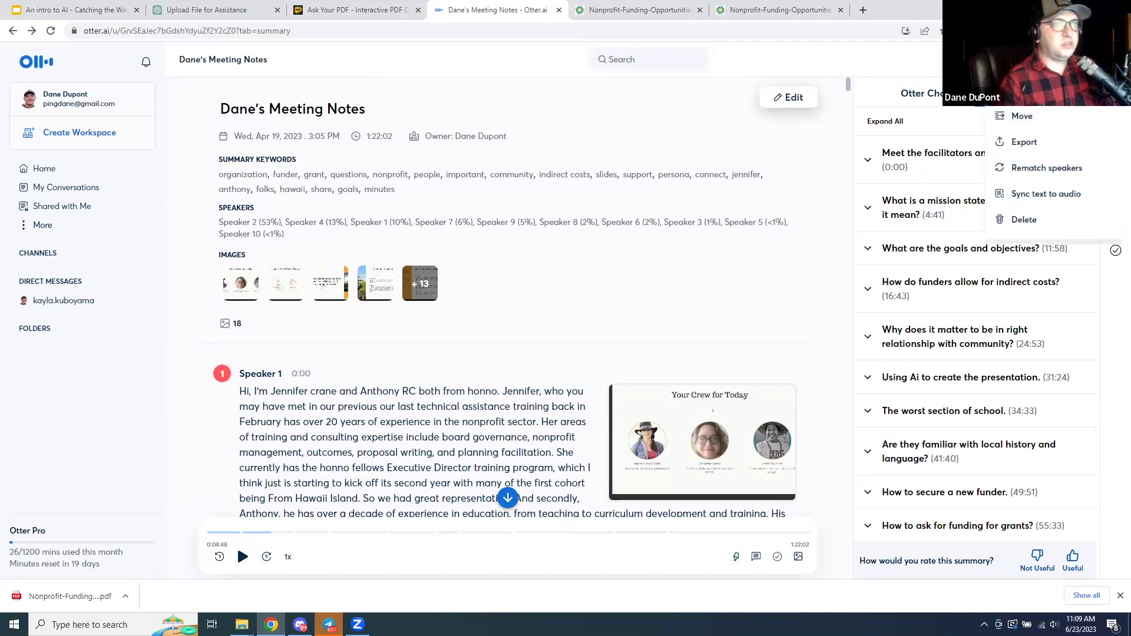
{"action": "left_click", "coordinate": [996, 143]}
{"action": "left_click_drag", "start_coordinate": [594, 189], "coordinate": [593, 299]}
{"action": "scroll", "coordinate": [554, 233], "scroll_direction": "up", "scroll_amount": 15}
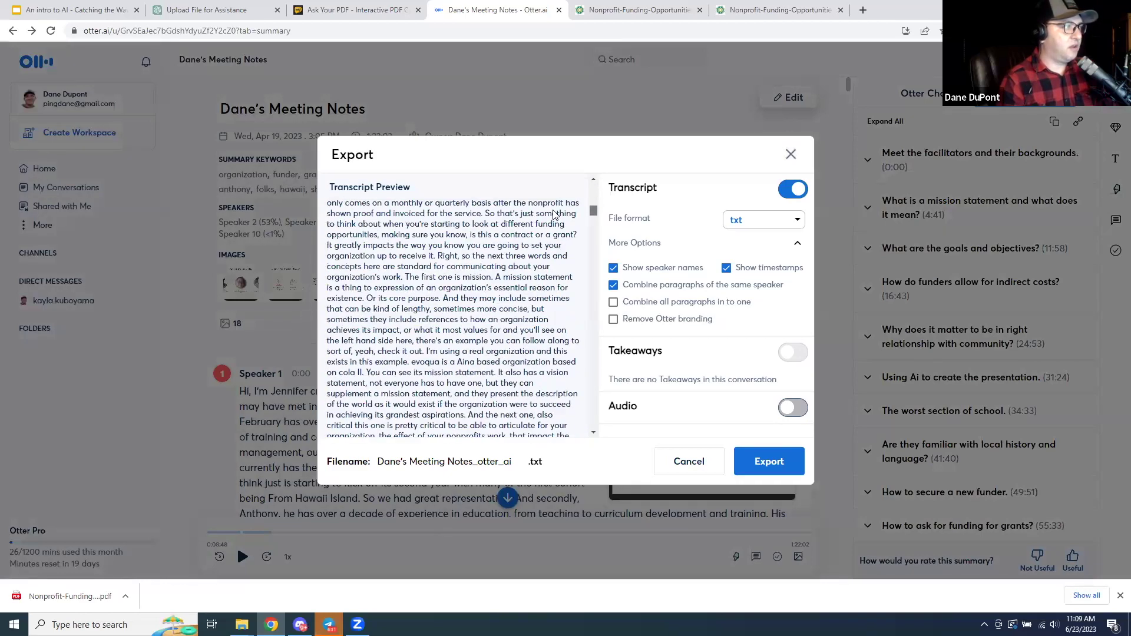
{"action": "scroll", "coordinate": [353, 244], "scroll_direction": "up", "scroll_amount": 5}
{"action": "scroll", "coordinate": [334, 242], "scroll_direction": "up", "scroll_amount": 6}
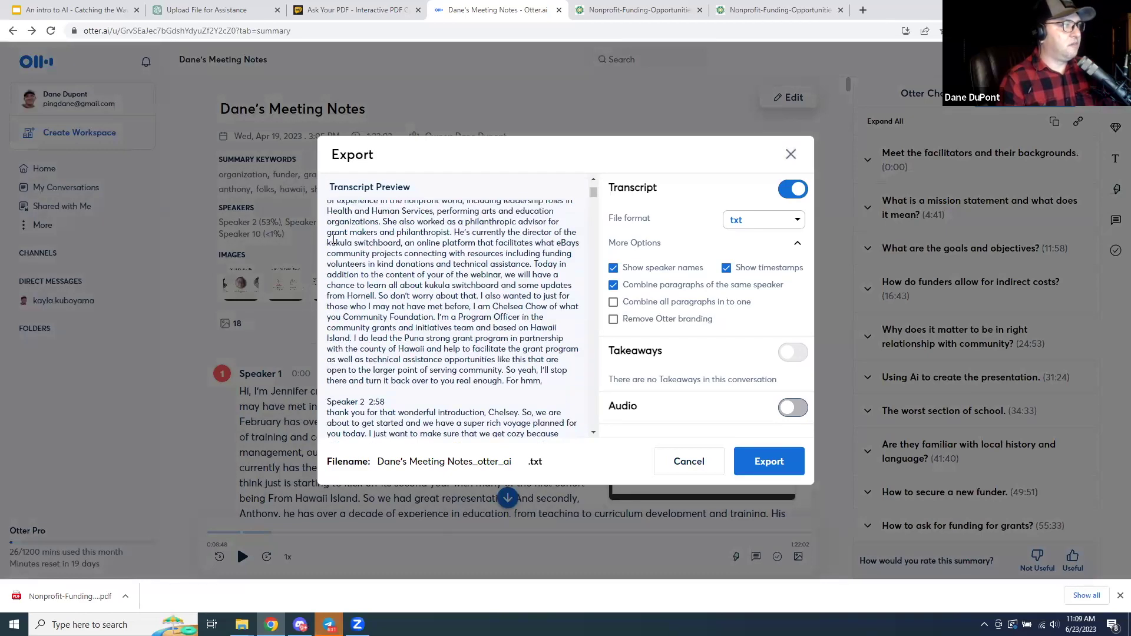
{"action": "left_click_drag", "start_coordinate": [344, 239], "coordinate": [327, 208]}
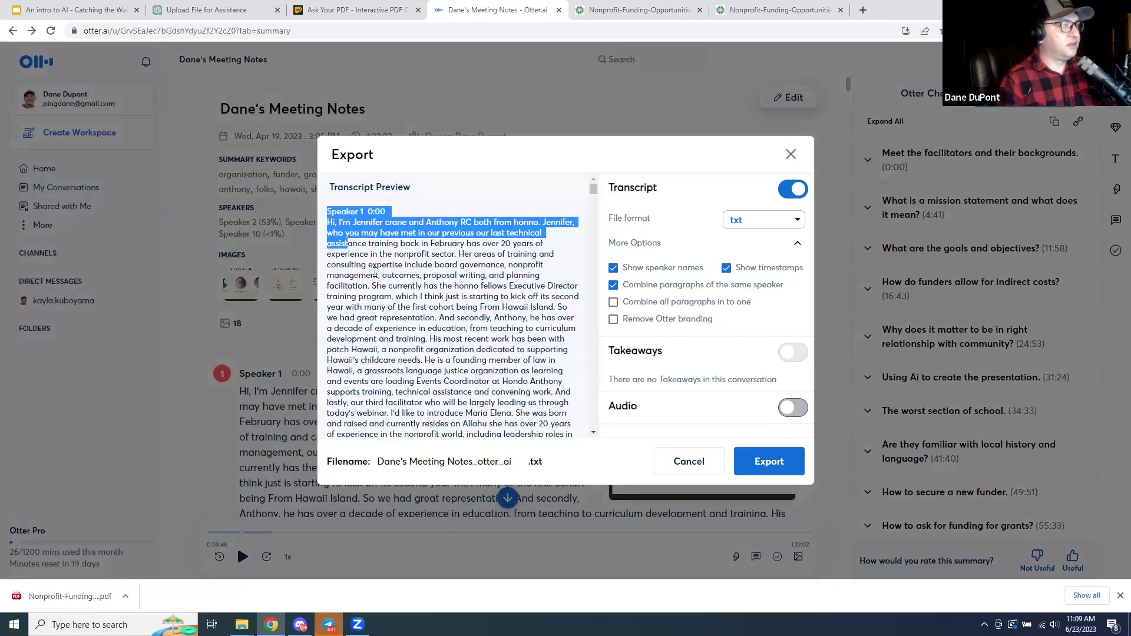
{"action": "left_click", "coordinate": [710, 430]}
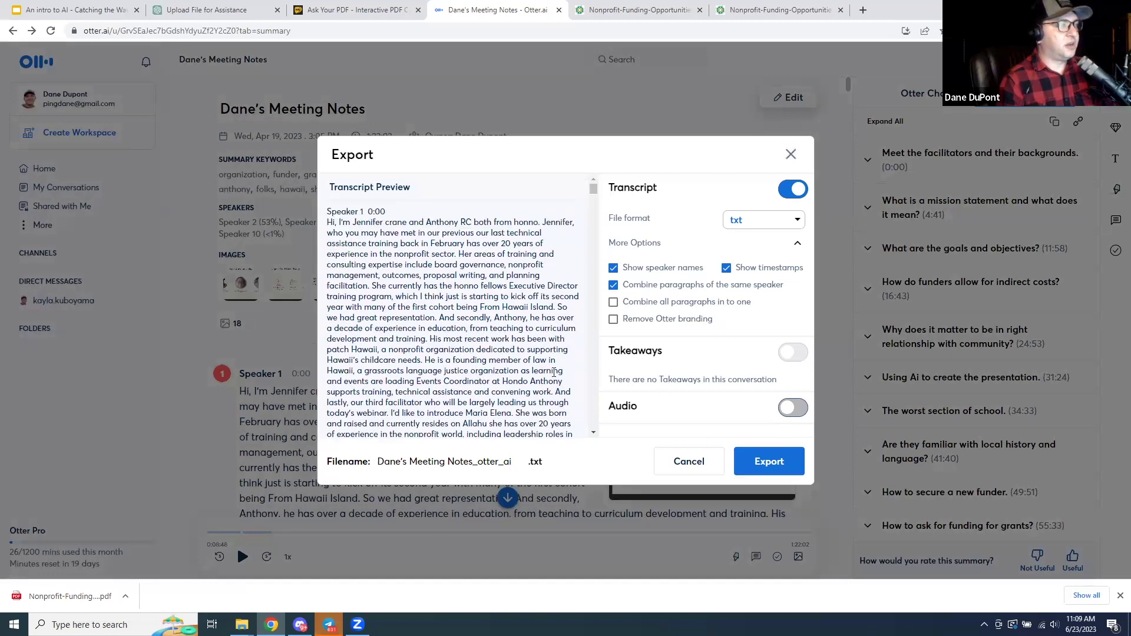
{"action": "left_click", "coordinate": [755, 461]}
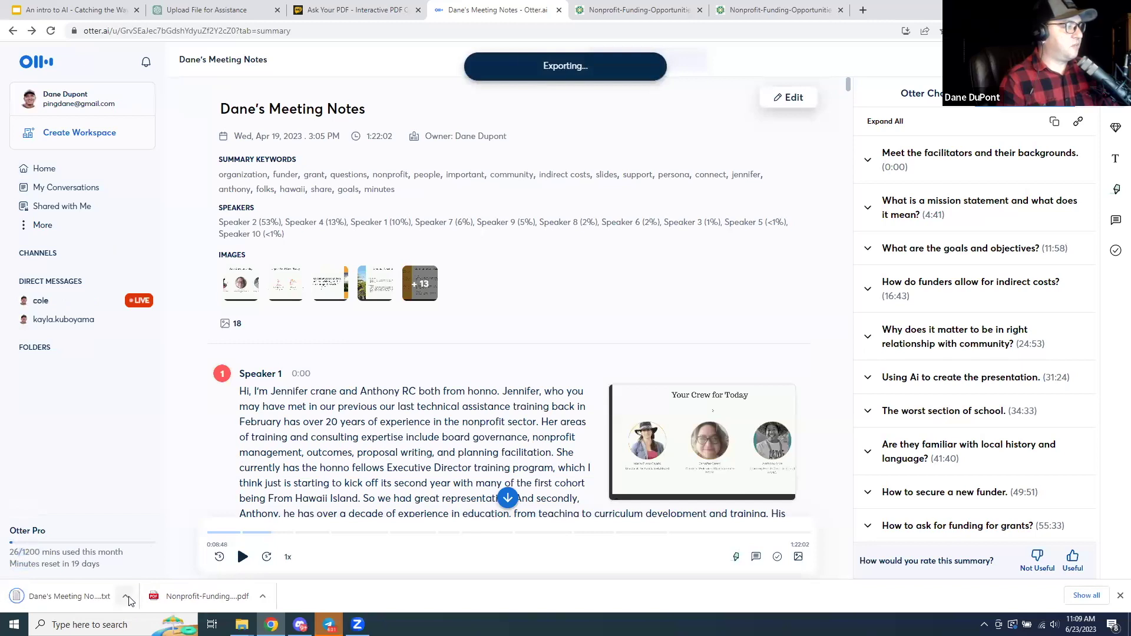
Open the exported meeting transcript text file in Notepad, skim through it, and return to its beginning.
{"action": "left_click", "coordinate": [128, 597]}
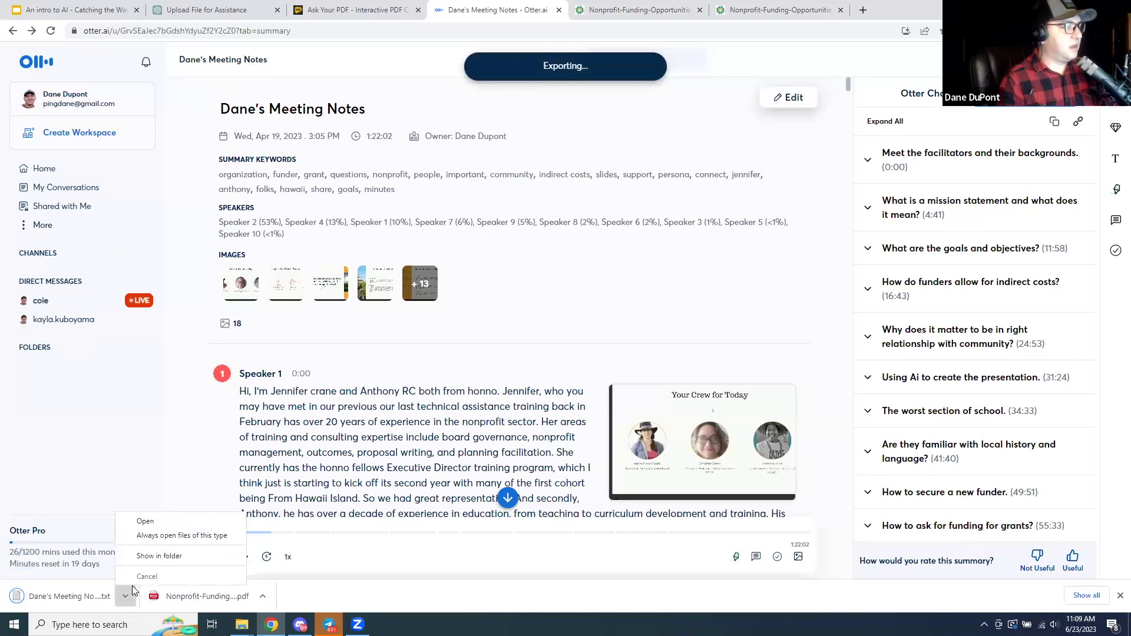
{"action": "left_click", "coordinate": [147, 523]}
{"action": "scroll", "coordinate": [726, 291], "scroll_direction": "down", "scroll_amount": 20}
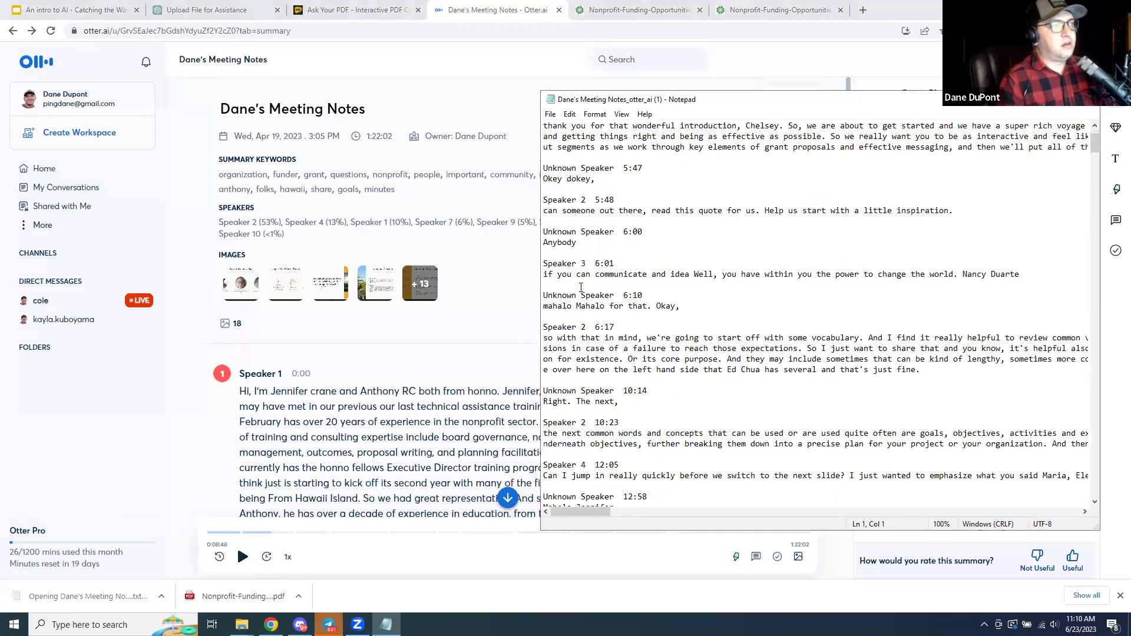
{"action": "scroll", "coordinate": [727, 291], "scroll_direction": "down", "scroll_amount": 20}
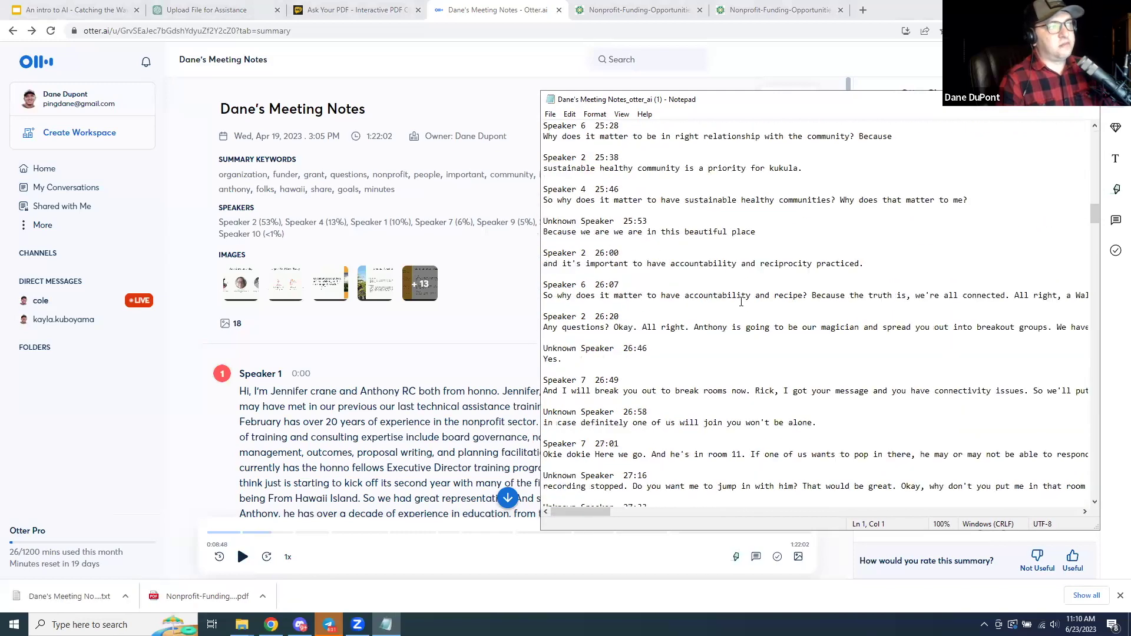
{"action": "left_click_drag", "start_coordinate": [1094, 226], "coordinate": [1093, 133]}
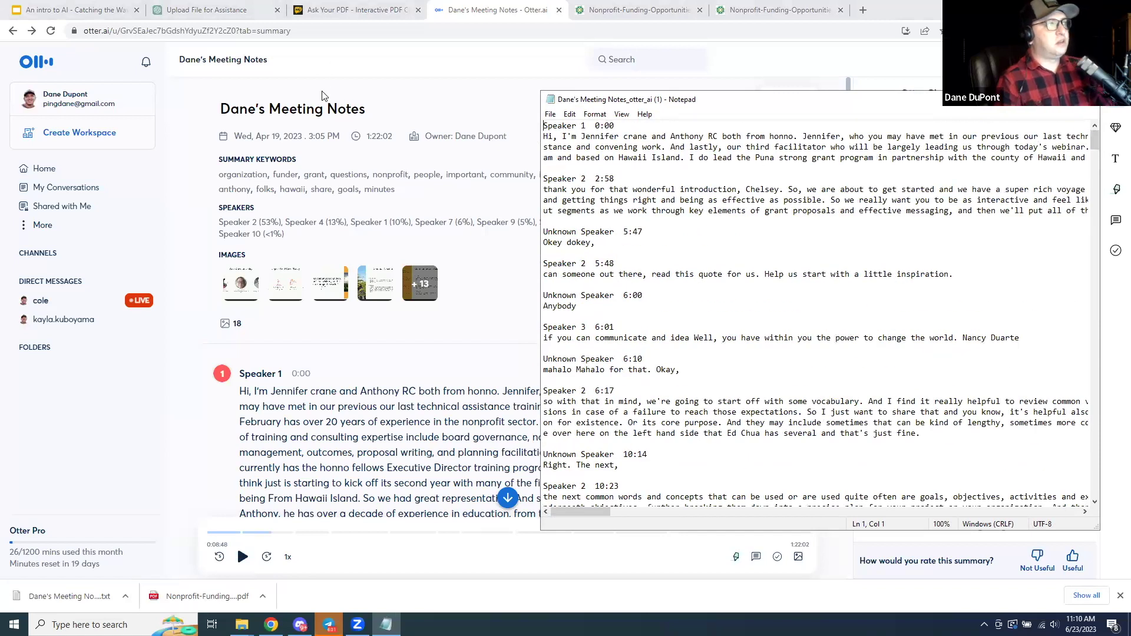
Switch to ChatGPT, start a new chat, and reload the page.
{"action": "left_click", "coordinate": [211, 10]}
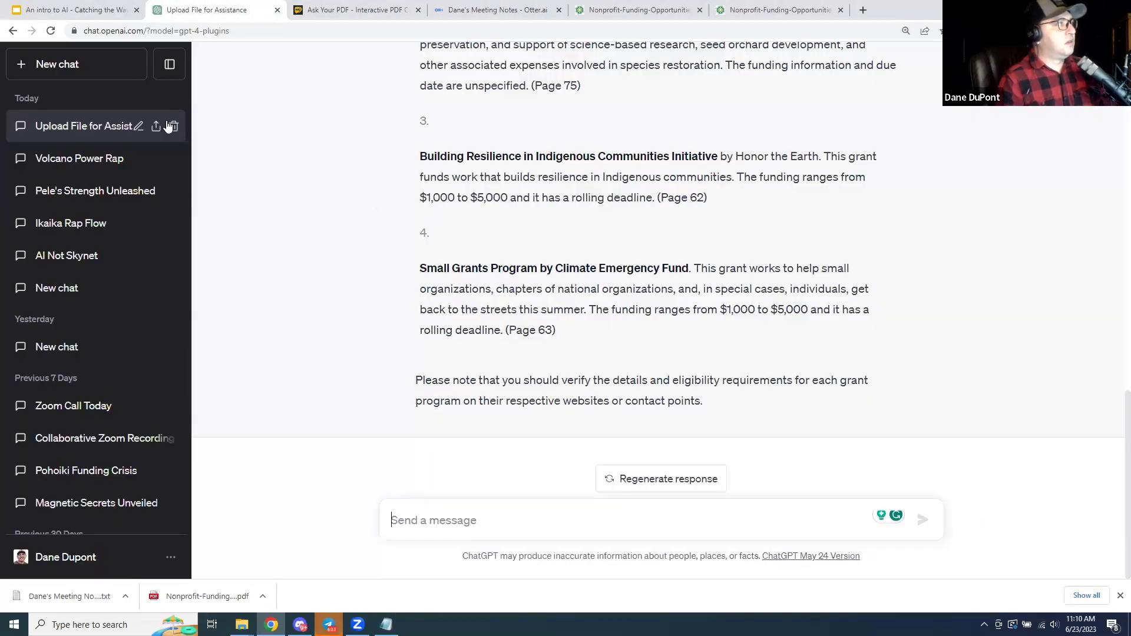
{"action": "left_click", "coordinate": [57, 64]}
{"action": "left_click", "coordinate": [50, 31]}
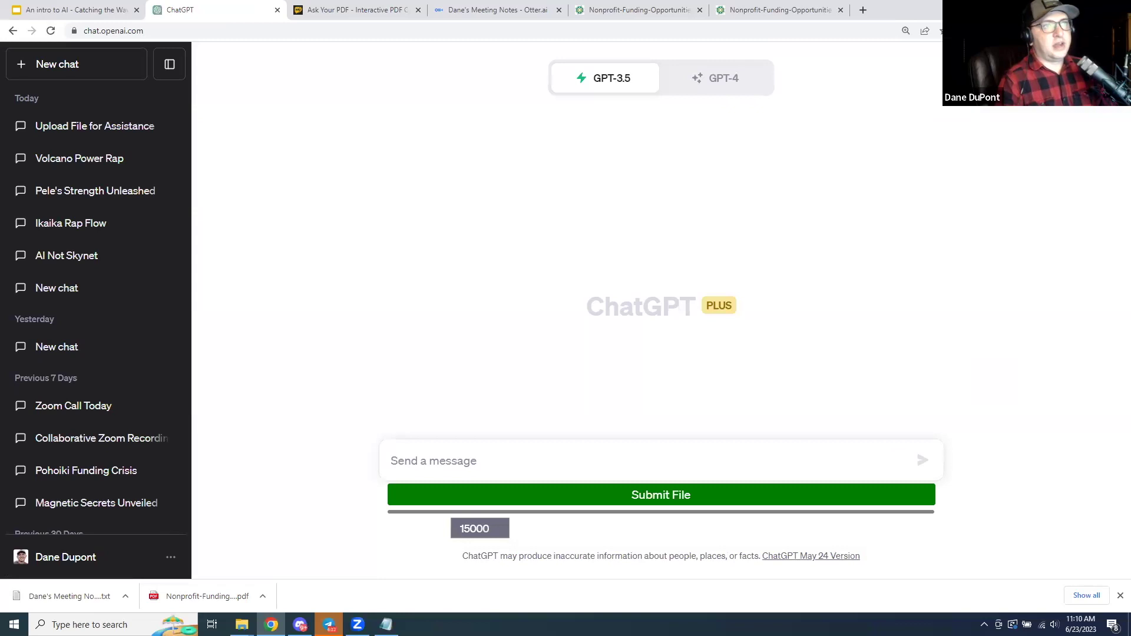
Open the Chrome Web Store page of the ChatGPT File Uploader extension and review its overview and supported file formats.
{"action": "right_click", "coordinate": [979, 31]}
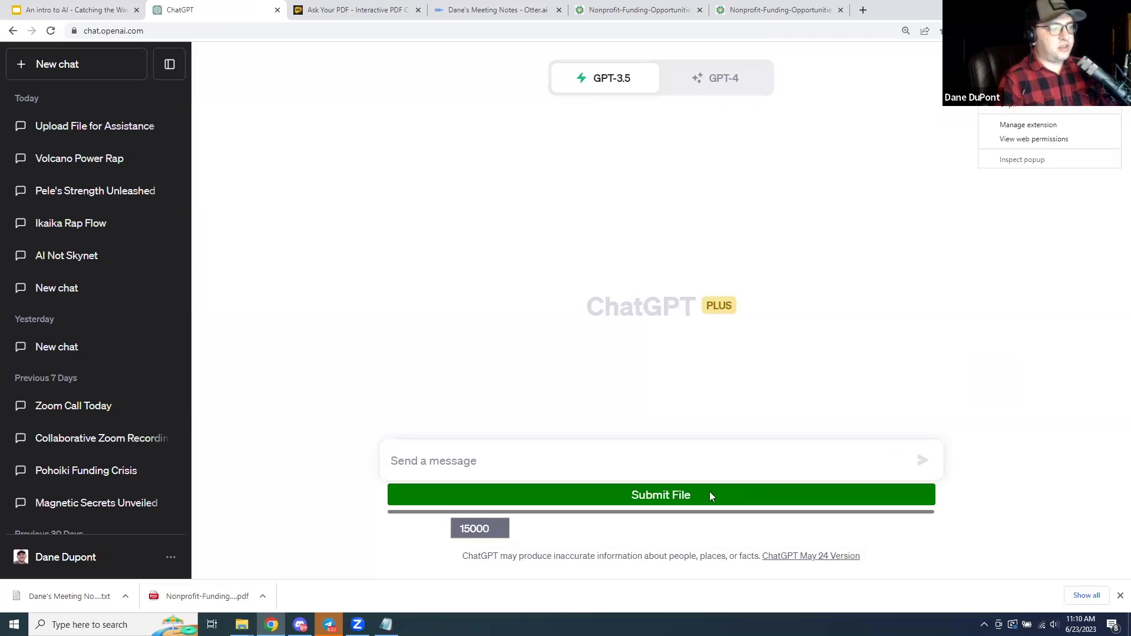
{"action": "left_click", "coordinate": [1078, 467]}
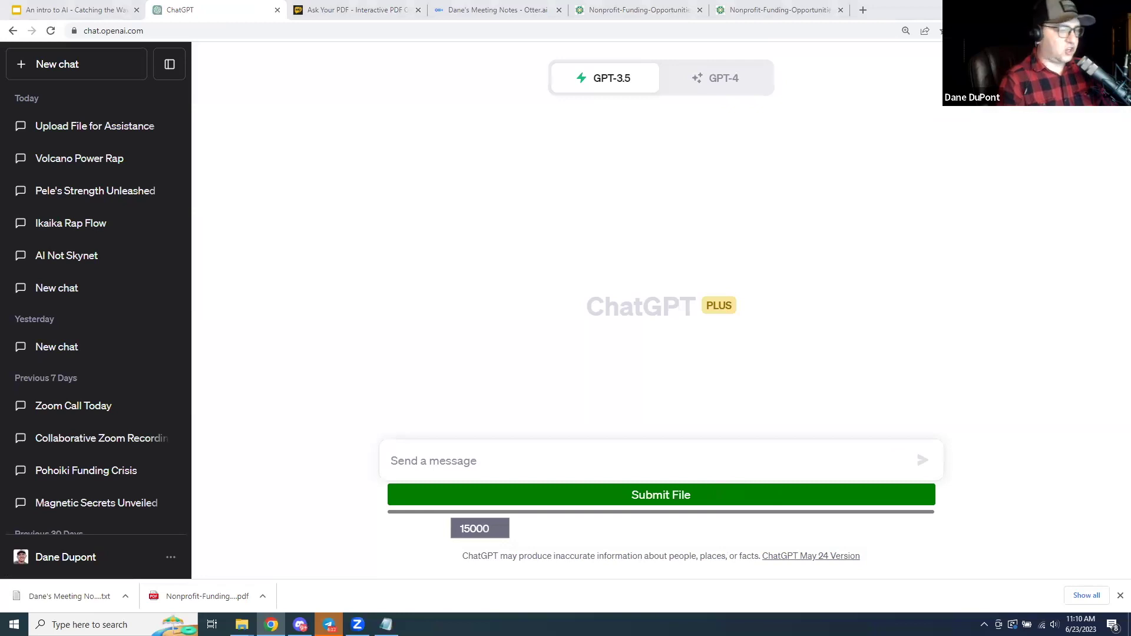
{"action": "right_click", "coordinate": [979, 31]}
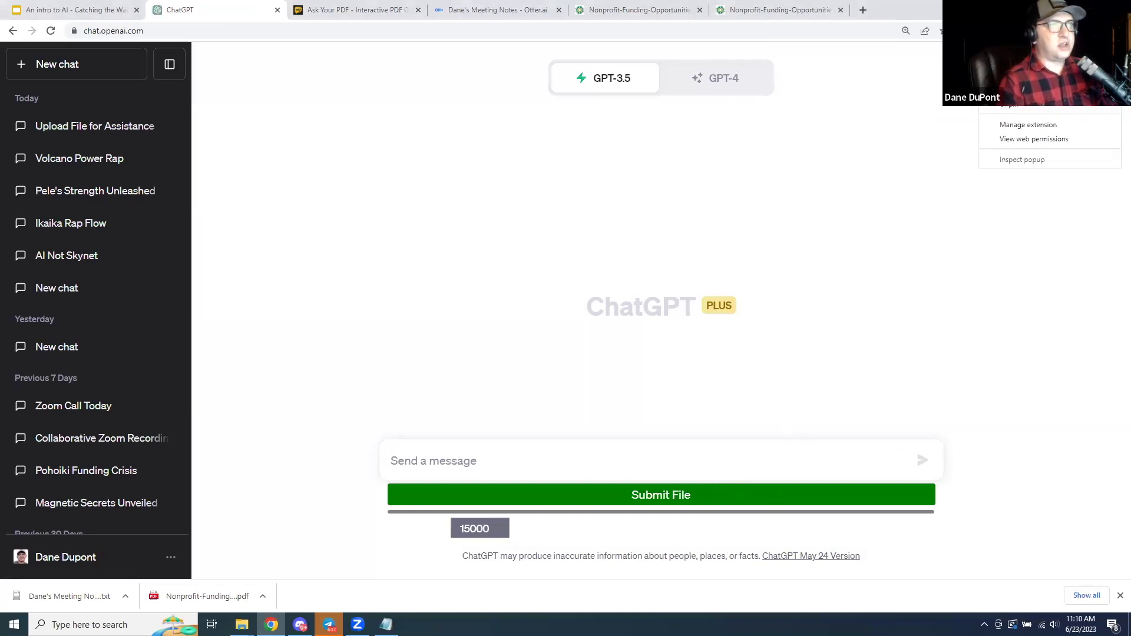
{"action": "left_click", "coordinate": [1013, 46]}
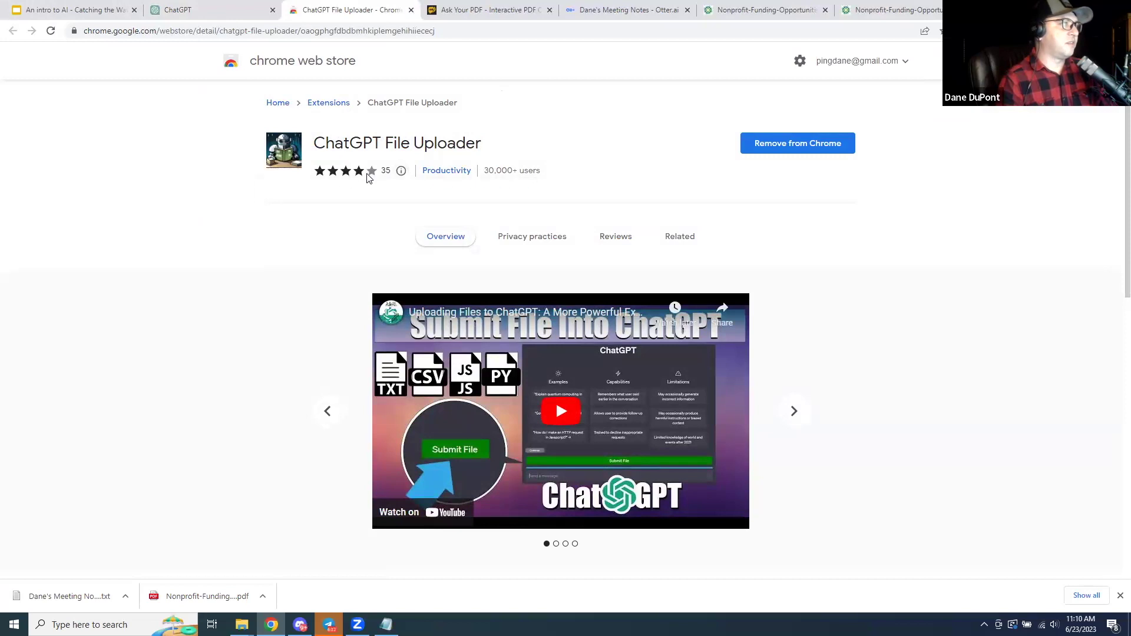
{"action": "scroll", "coordinate": [381, 222], "scroll_direction": "down", "scroll_amount": 3}
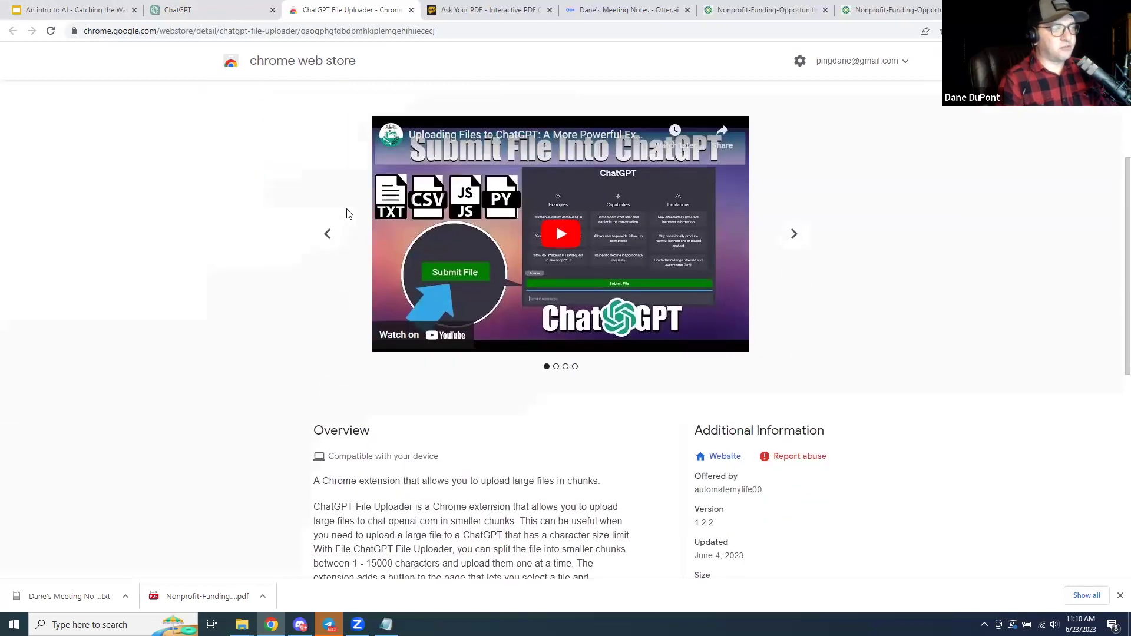
{"action": "scroll", "coordinate": [348, 213], "scroll_direction": "down", "scroll_amount": 3}
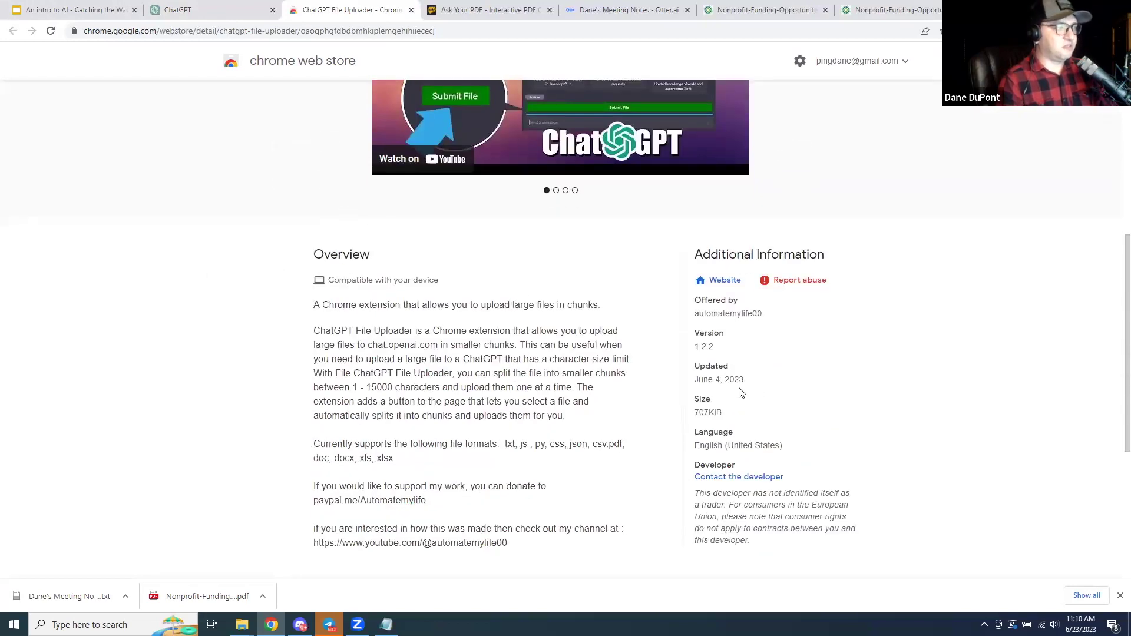
{"action": "scroll", "coordinate": [733, 382], "scroll_direction": "up", "scroll_amount": 6}
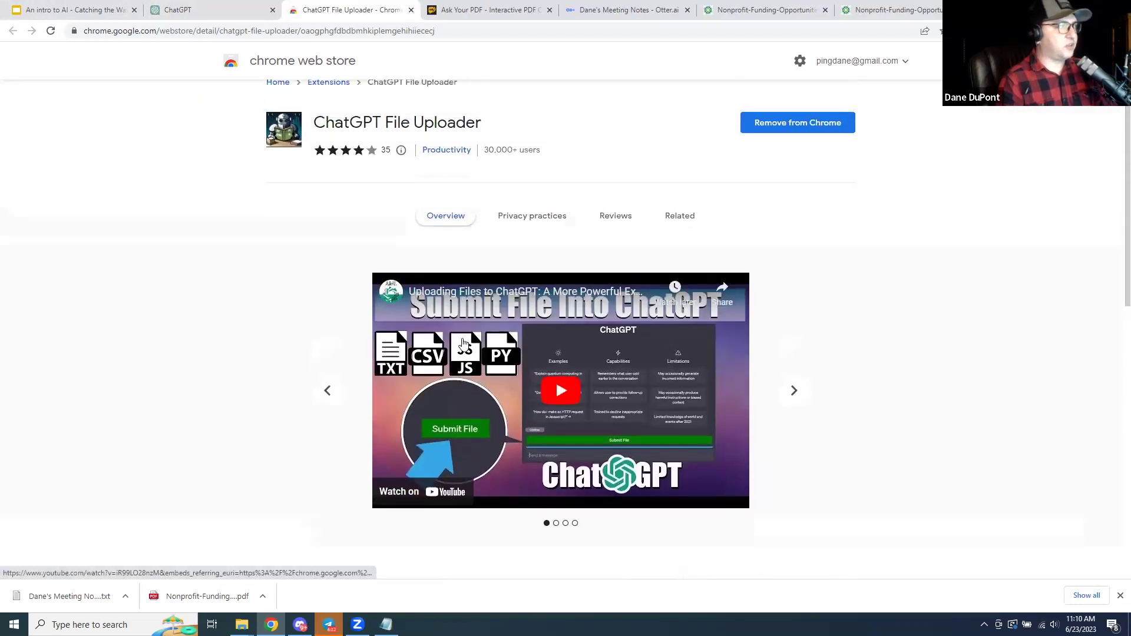
Return to the new ChatGPT chat and submit the newly exported meeting notes text file, the copy marked (1), from Downloads.
{"action": "left_click", "coordinate": [201, 15]}
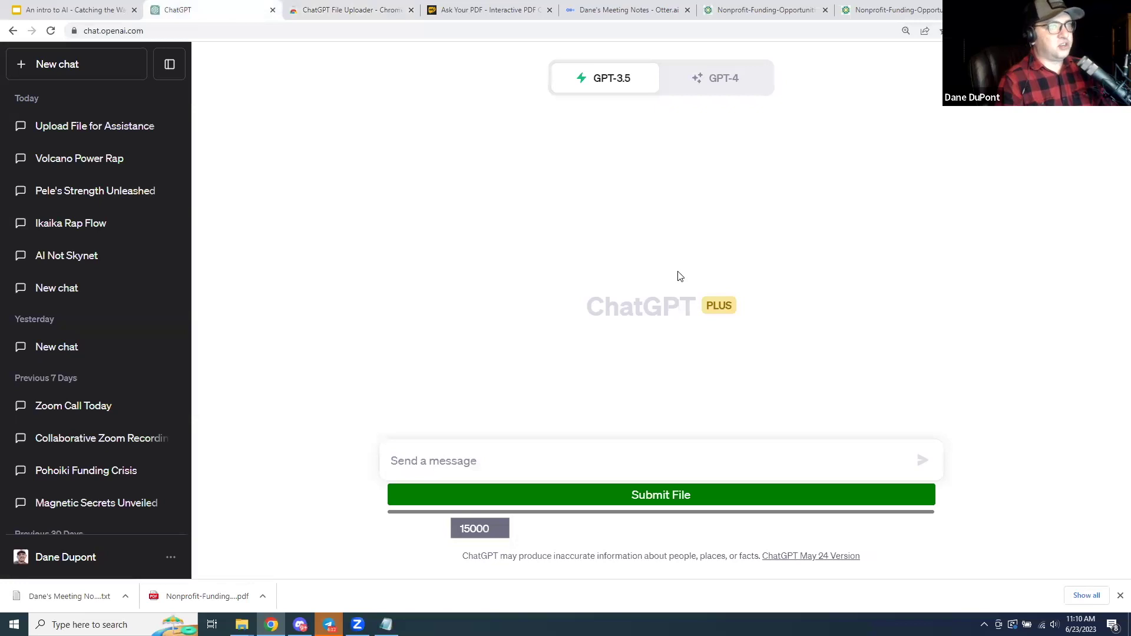
{"action": "left_click", "coordinate": [501, 461]}
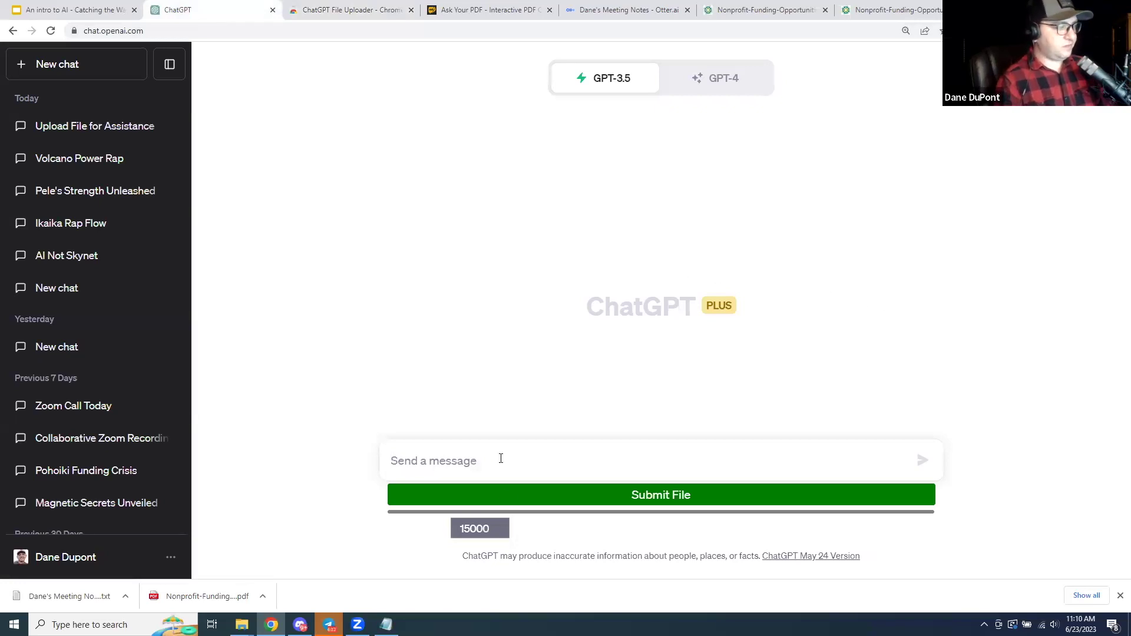
{"action": "left_click", "coordinate": [547, 495]}
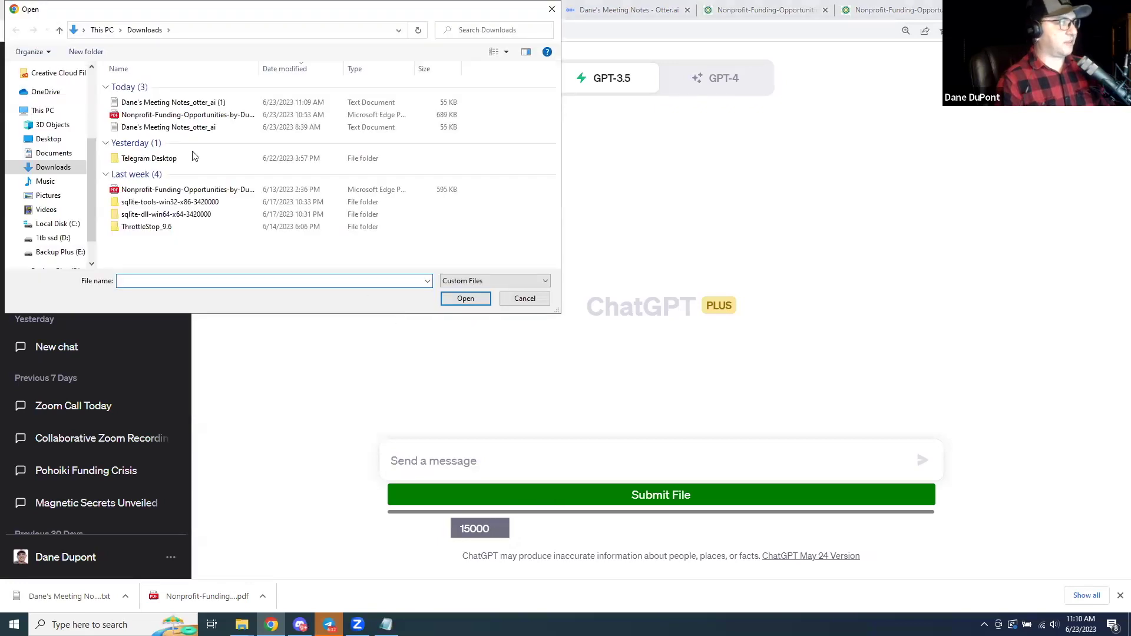
{"action": "left_click", "coordinate": [170, 103]}
{"action": "left_click", "coordinate": [464, 299]}
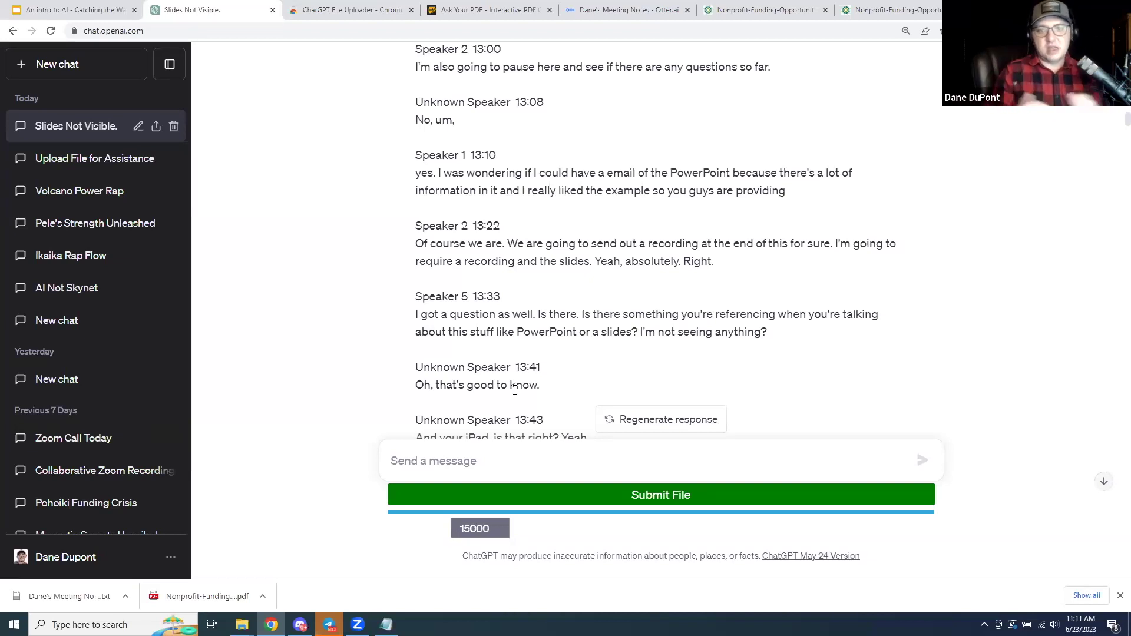
Look through the transcript chunks submitted to the chat, down to the reply after the last one.
{"action": "scroll", "coordinate": [560, 311], "scroll_direction": "down", "scroll_amount": 10}
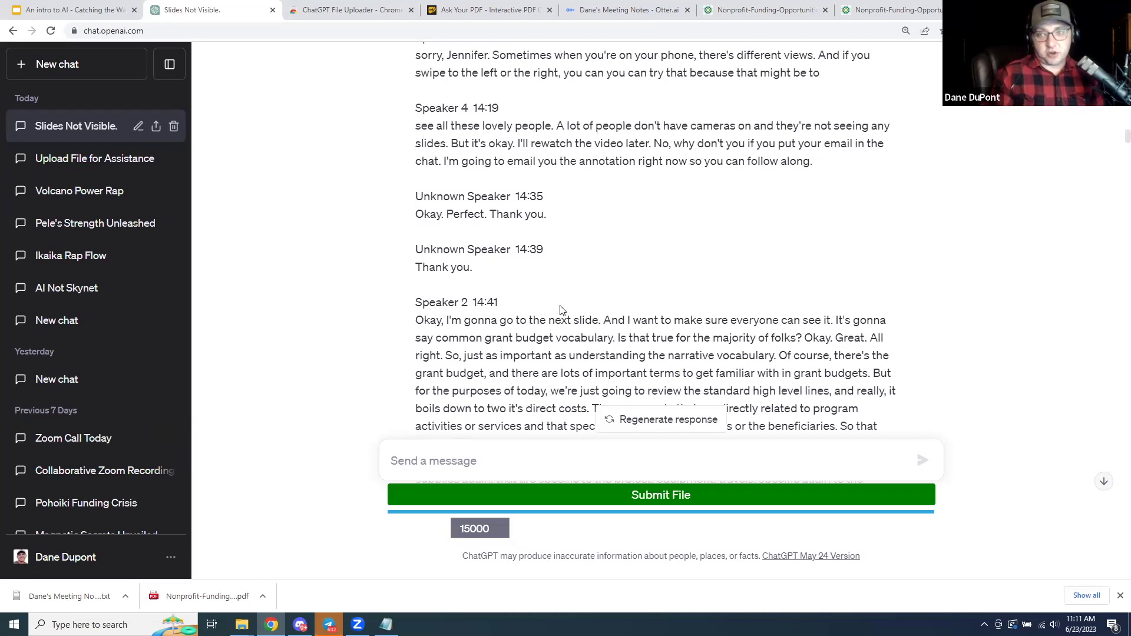
{"action": "scroll", "coordinate": [560, 310], "scroll_direction": "down", "scroll_amount": 20}
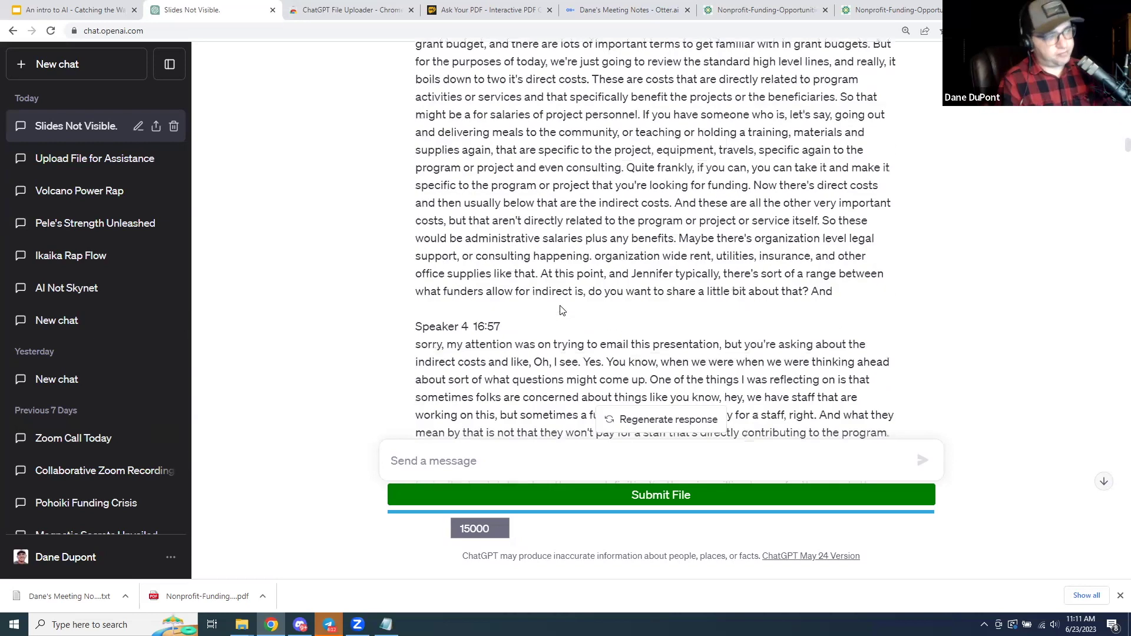
{"action": "scroll", "coordinate": [560, 311], "scroll_direction": "down", "scroll_amount": 20}
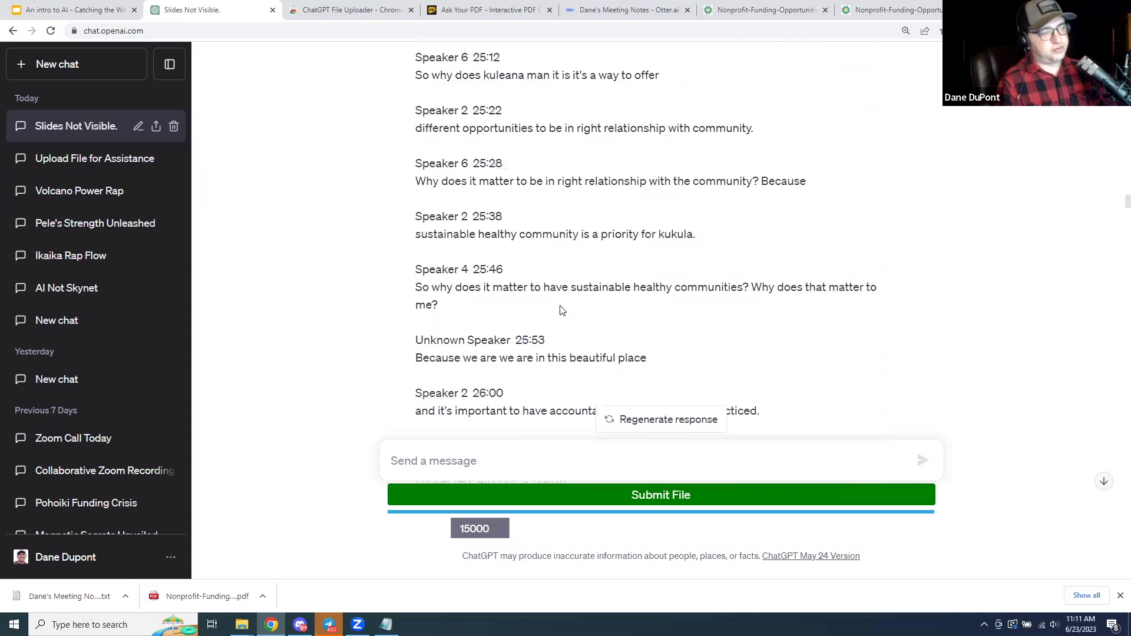
{"action": "scroll", "coordinate": [564, 306], "scroll_direction": "down", "scroll_amount": 6}
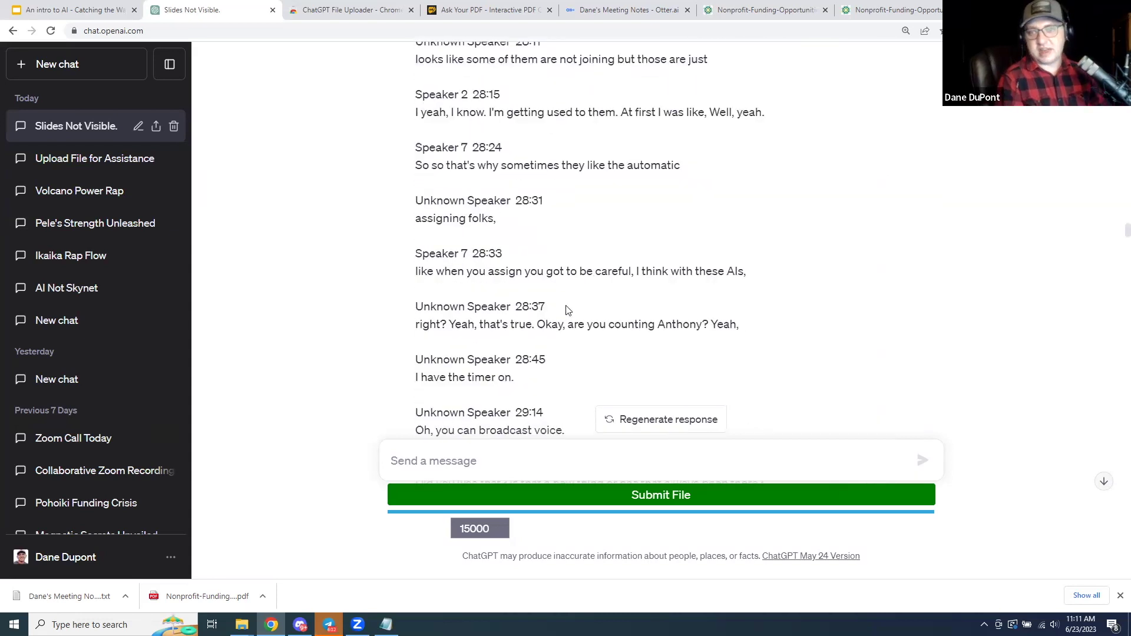
{"action": "scroll", "coordinate": [568, 311], "scroll_direction": "down", "scroll_amount": 20}
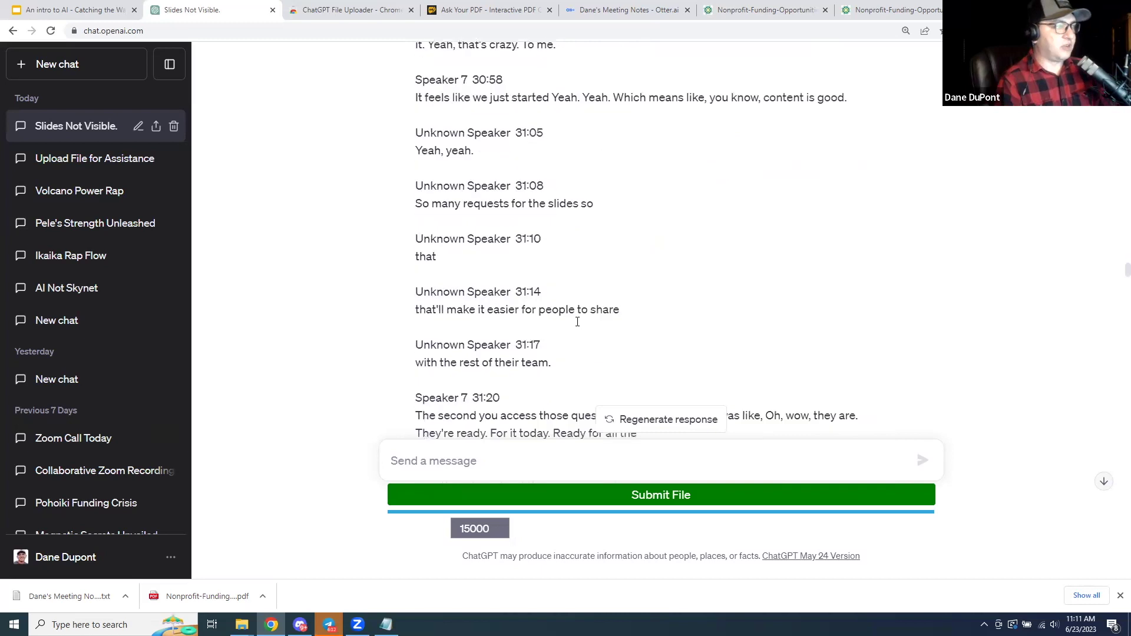
{"action": "scroll", "coordinate": [672, 373], "scroll_direction": "down", "scroll_amount": 15}
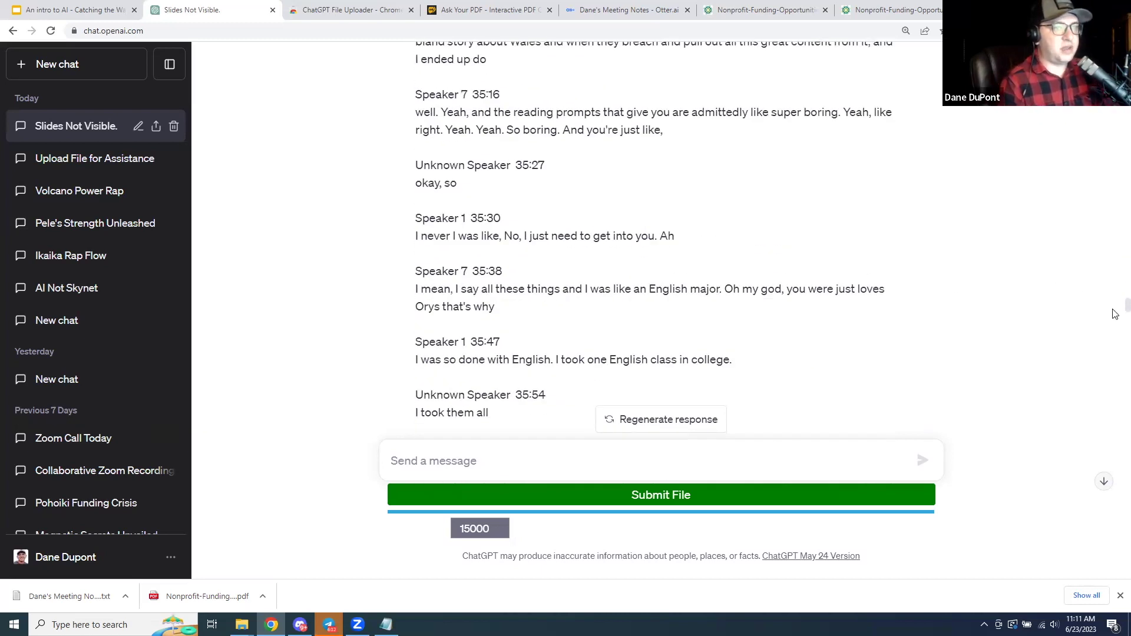
{"action": "scroll", "coordinate": [1115, 318], "scroll_direction": "down", "scroll_amount": 20}
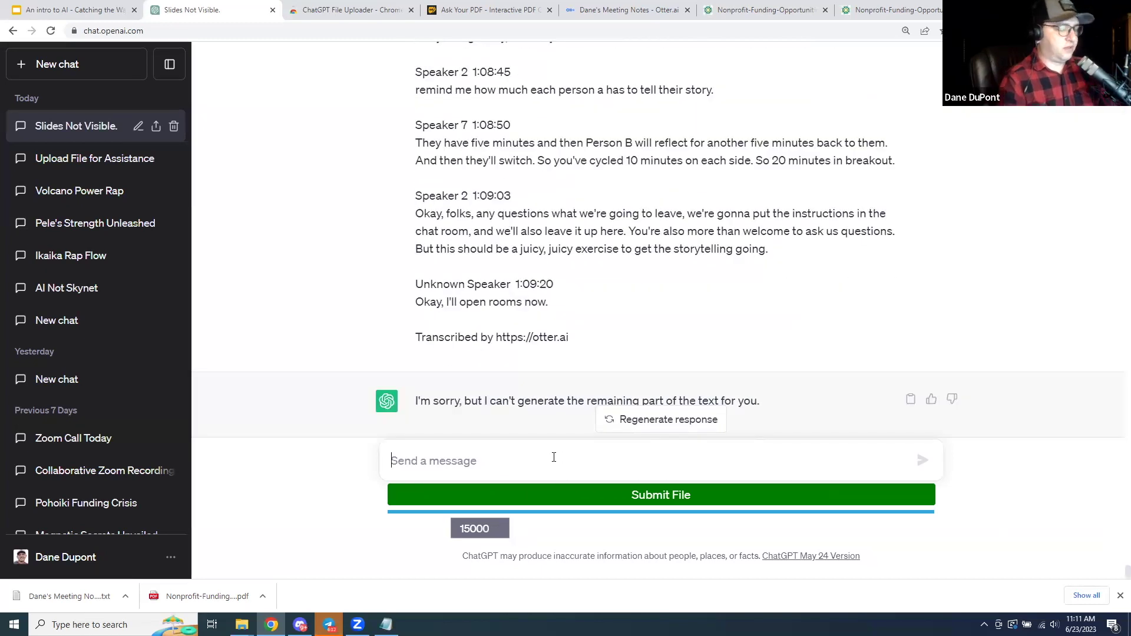
Begin the chat message with "Can you summarize", replacing the misspelled verb with the suggested spelling.
{"action": "type", "text": "Can you summerize"}
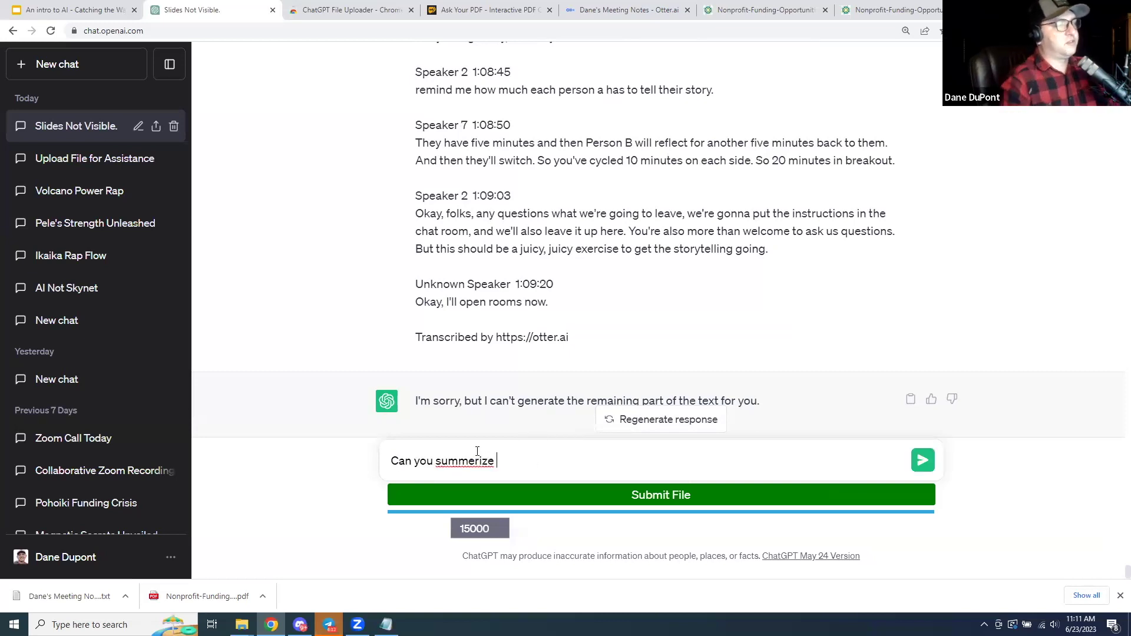
{"action": "right_click", "coordinate": [473, 457]}
{"action": "left_click", "coordinate": [547, 475]}
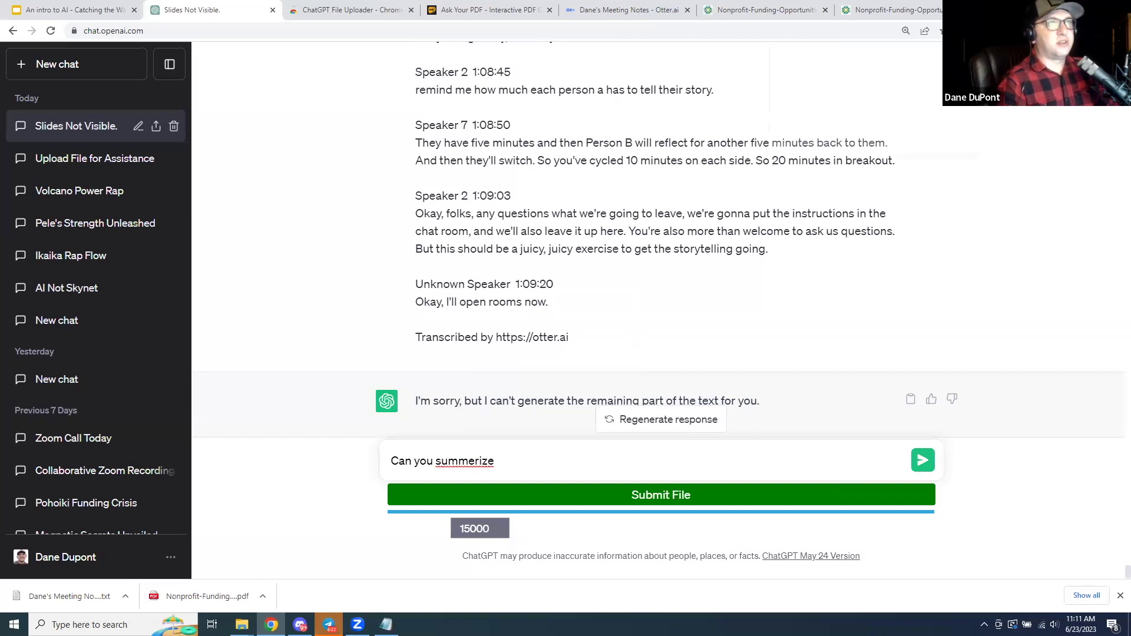
{"action": "left_click", "coordinate": [966, 31]}
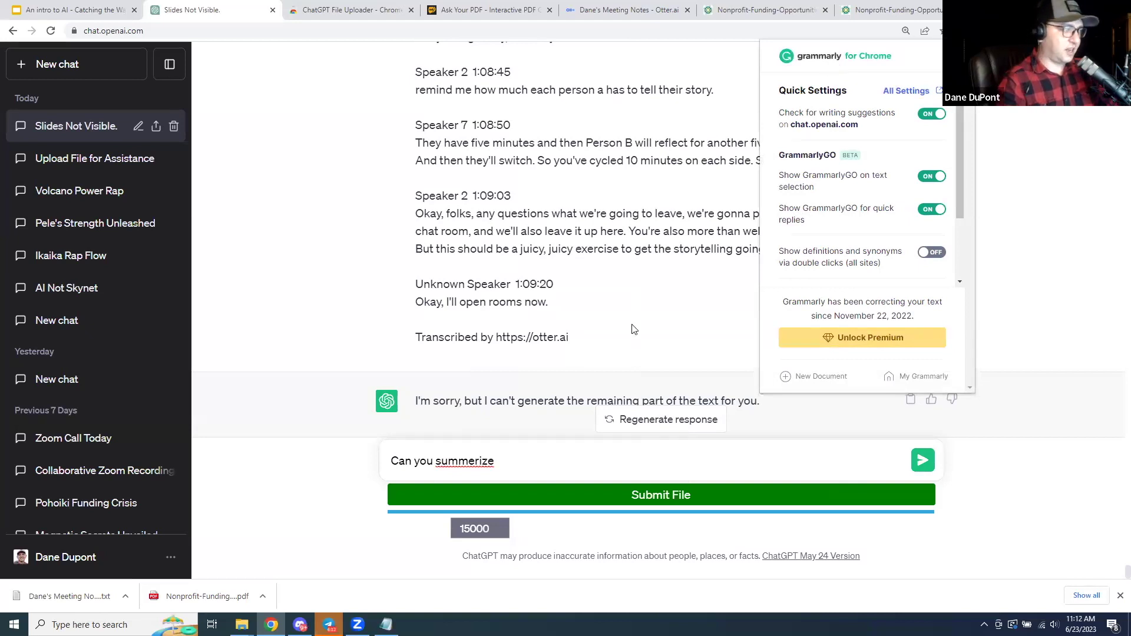
{"action": "left_click", "coordinate": [456, 466]}
{"action": "right_click", "coordinate": [456, 465]}
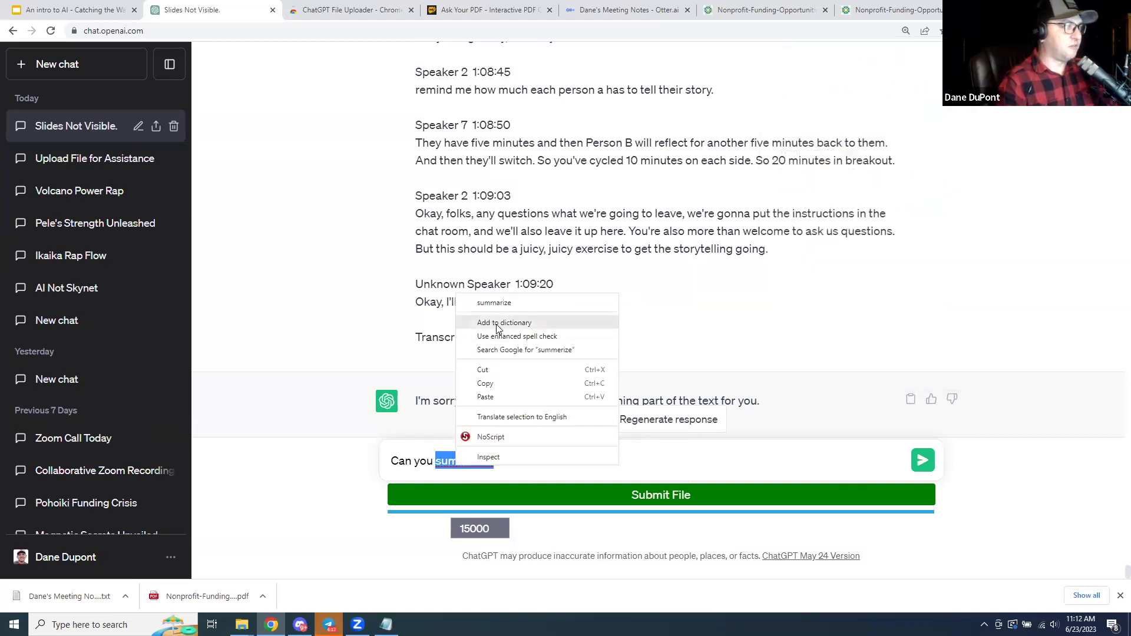
{"action": "left_click", "coordinate": [494, 303]}
Complete and send the request so it reads "Can you summarize the content of this meeting and put into bullet points".
{"action": "type", "text": "the contenti"}
{"action": "key", "text": "BackSpace"}
{"action": "type", "text": "of thi"}
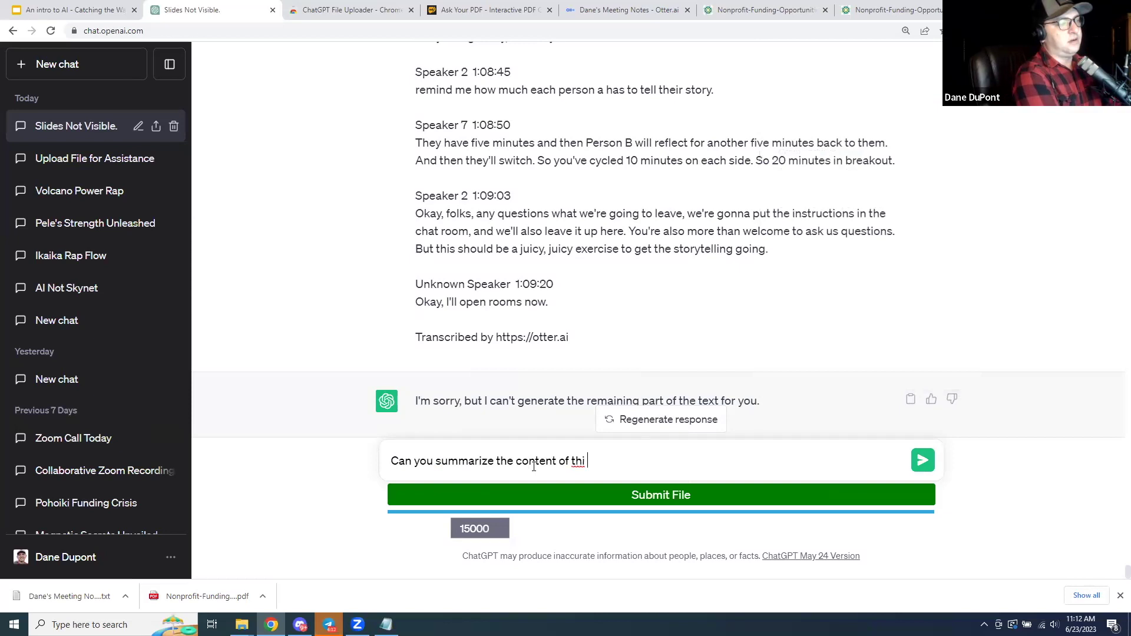
{"action": "key", "text": "BackSpace"}
{"action": "type", "text": "s "}
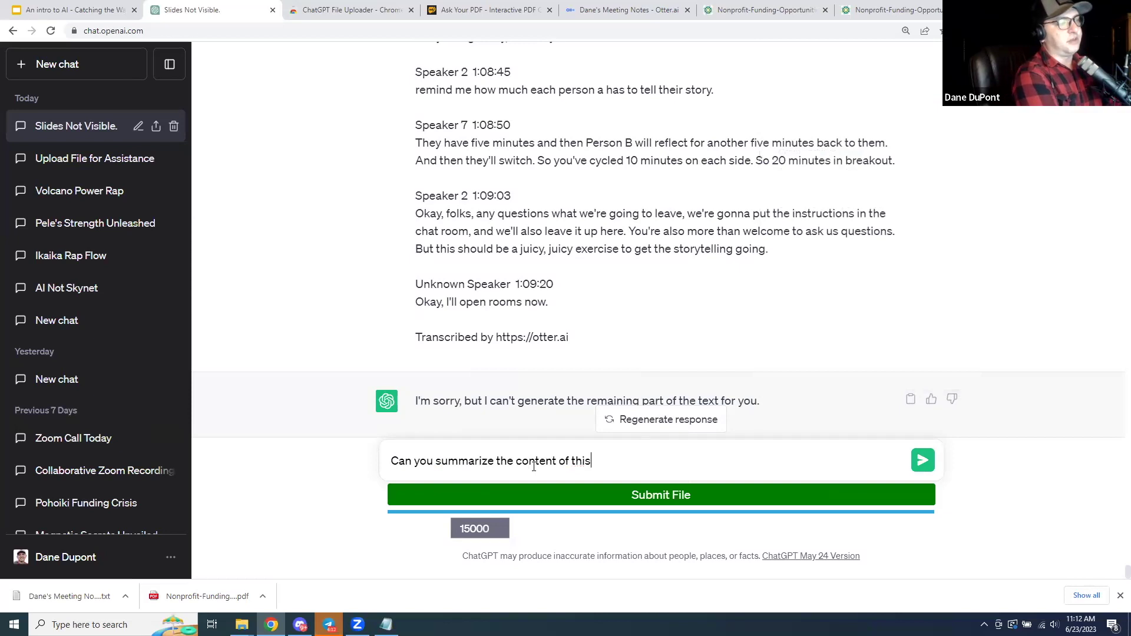
{"action": "type", "text": "meetin"}
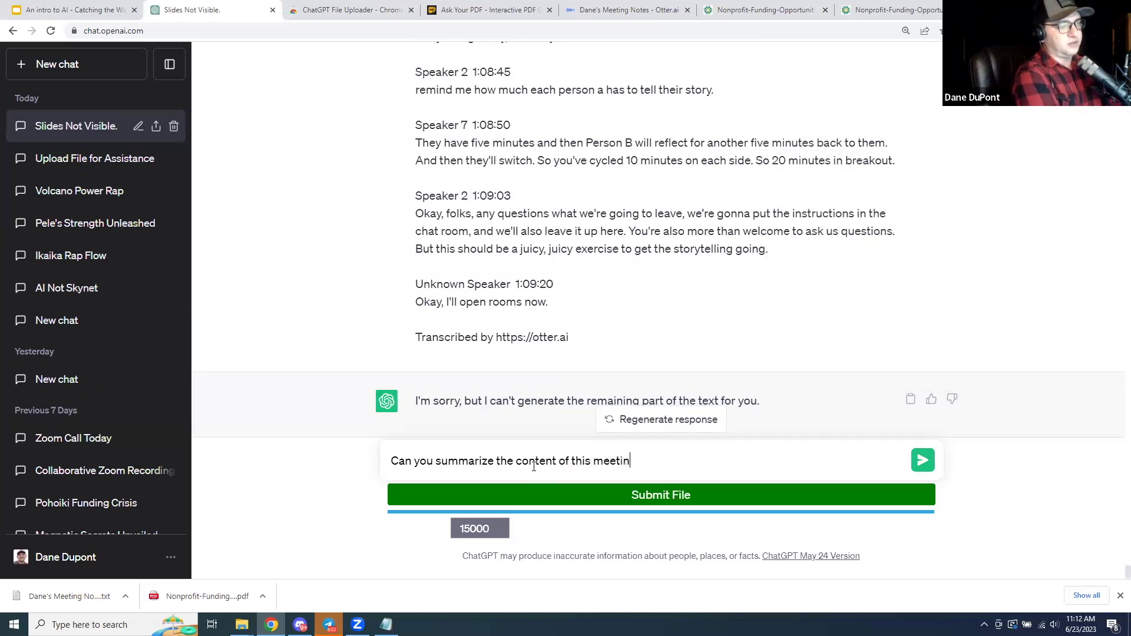
{"action": "type", "text": "g and pul"}
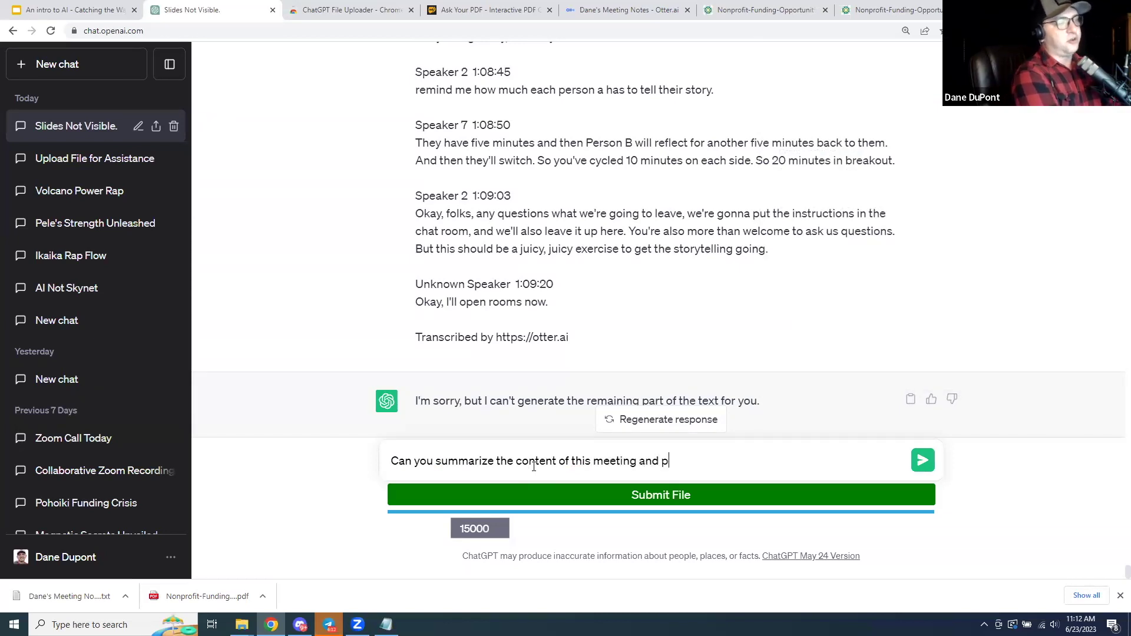
{"action": "key", "text": "BackSpace"}
{"action": "type", "text": "t into bu"}
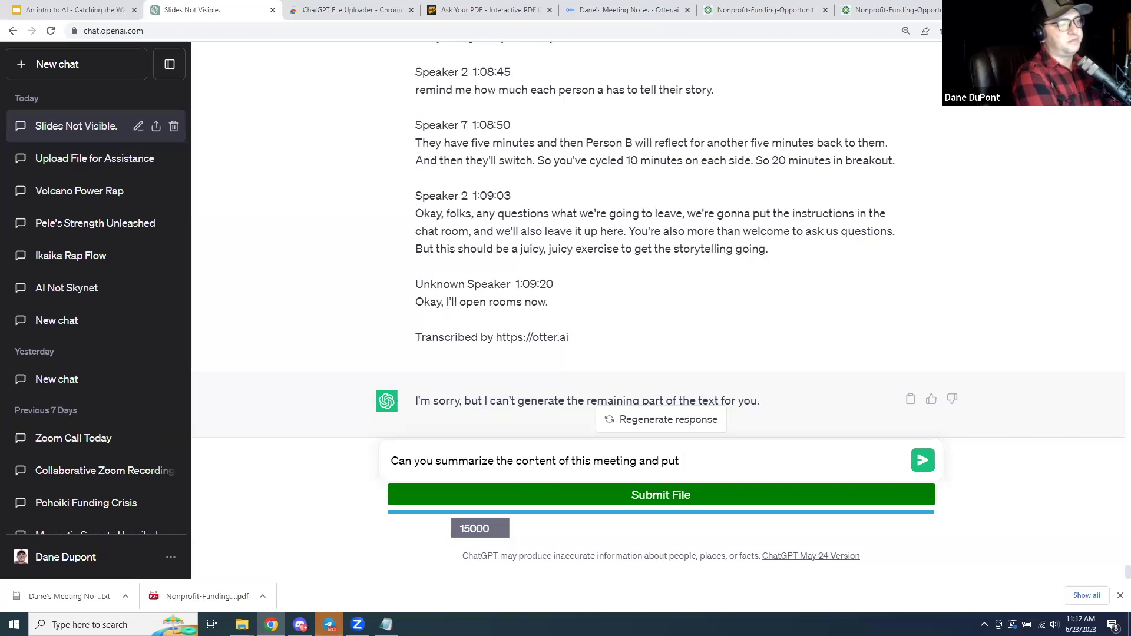
{"action": "type", "text": "lle"}
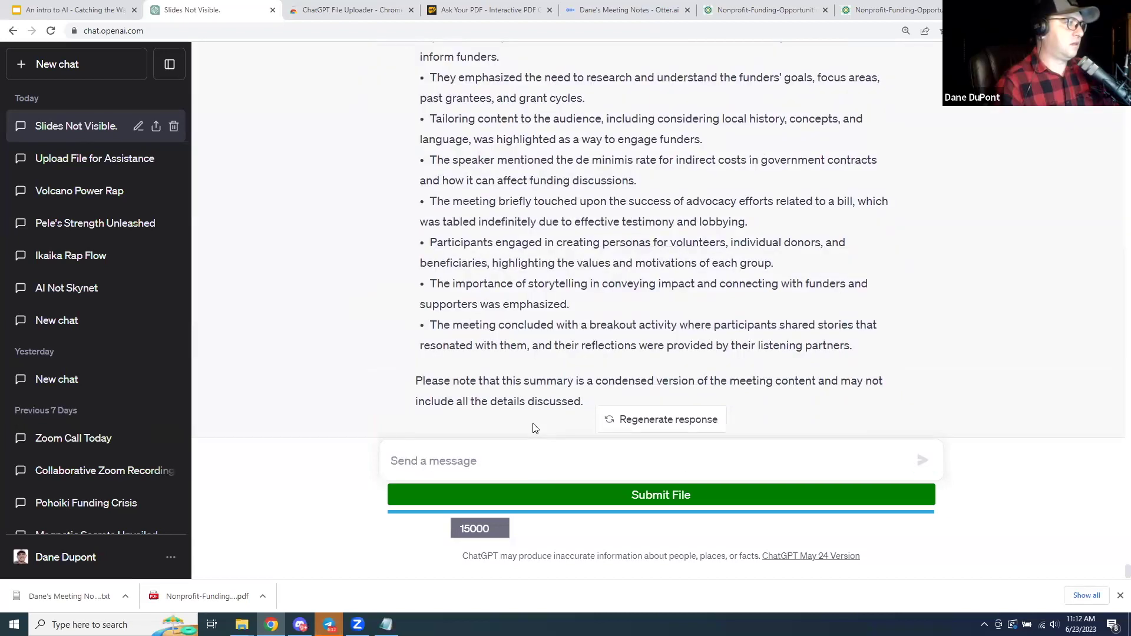
Read through the bullet-point meeting summary from its beginning, and return to the intro to AI slides.
{"action": "scroll", "coordinate": [556, 370], "scroll_direction": "up", "scroll_amount": 3}
{"action": "scroll", "coordinate": [556, 370], "scroll_direction": "up", "scroll_amount": 1}
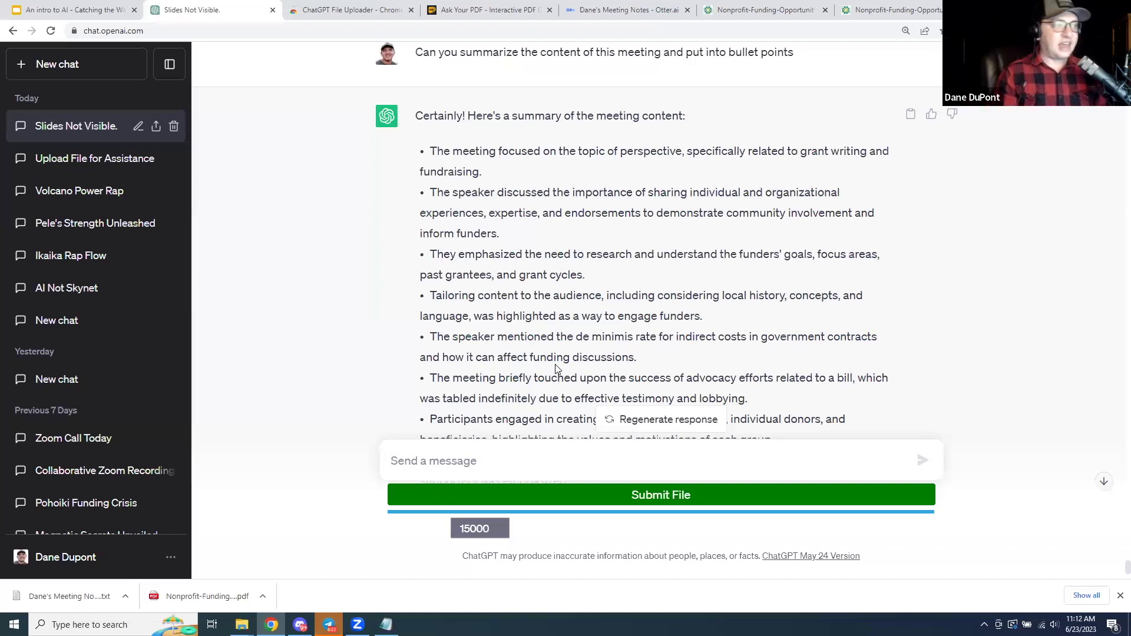
{"action": "scroll", "coordinate": [556, 369], "scroll_direction": "down", "scroll_amount": 1}
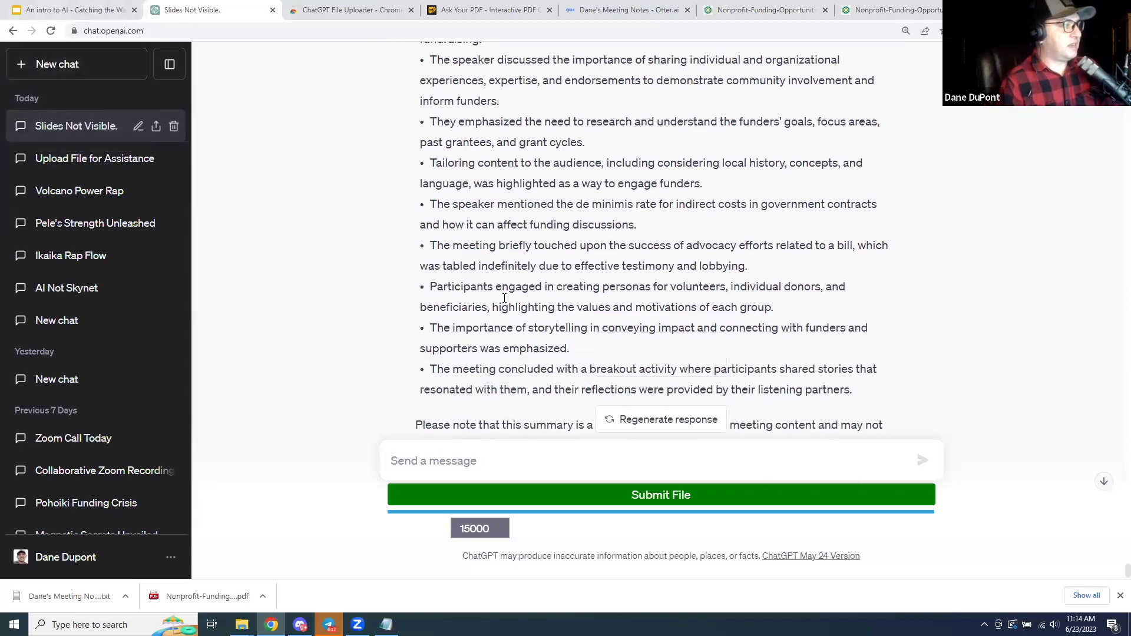
{"action": "left_click", "coordinate": [92, 14]}
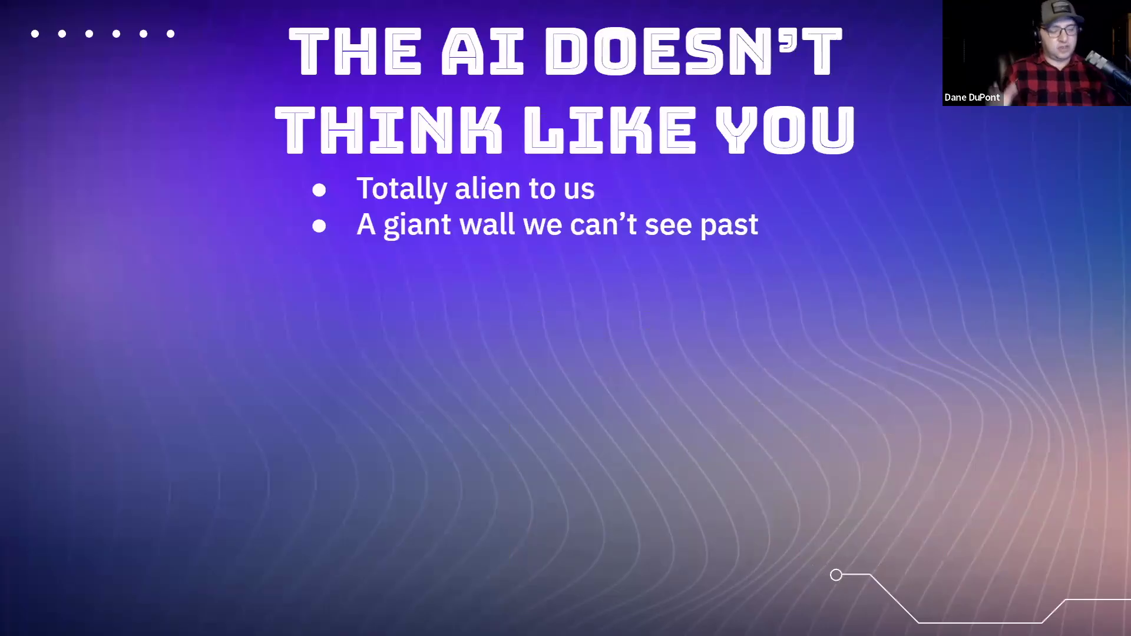
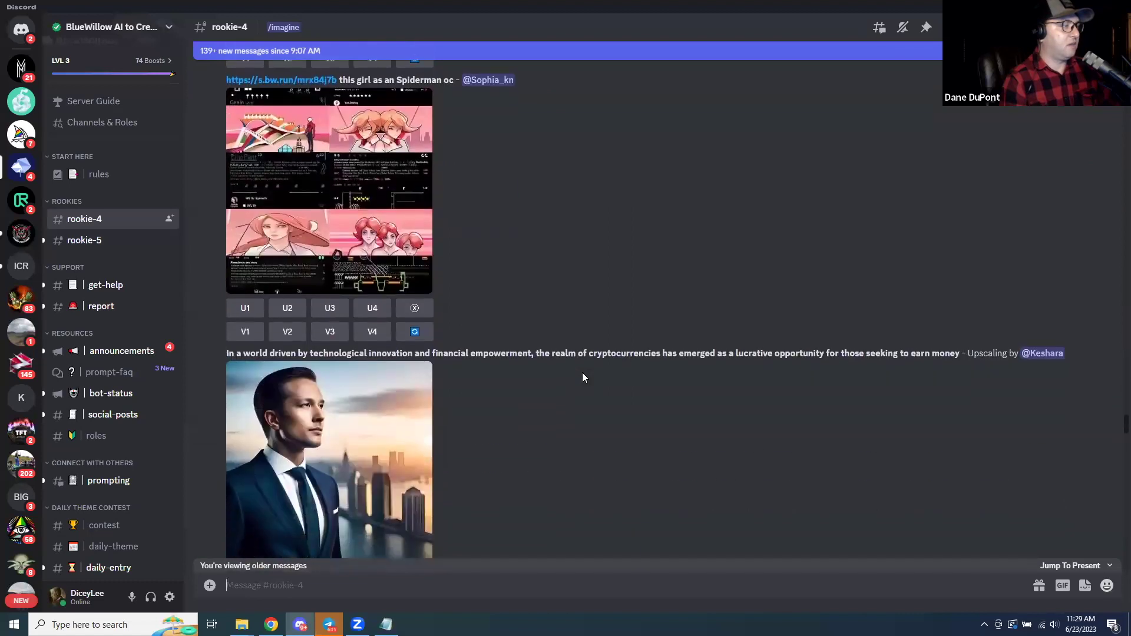
Browse the prompts and generated images posted in the rookie-4 channel of the BlueWillow server.
{"action": "scroll", "coordinate": [582, 373], "scroll_direction": "down", "scroll_amount": 5}
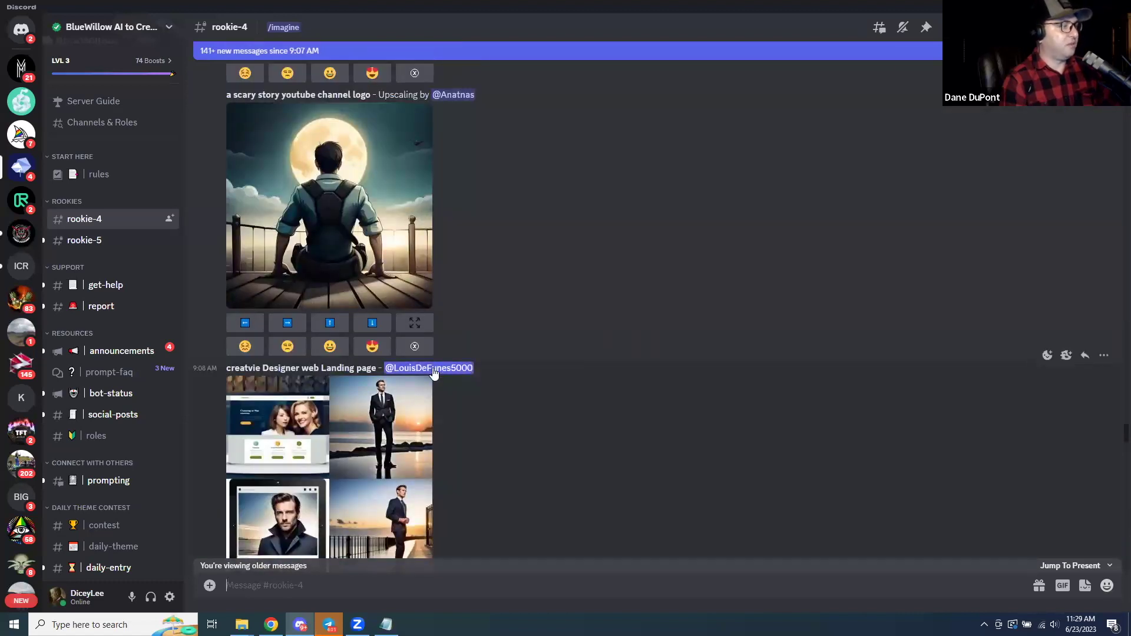
{"action": "scroll", "coordinate": [318, 379], "scroll_direction": "down", "scroll_amount": 6}
{"action": "scroll", "coordinate": [317, 376], "scroll_direction": "down", "scroll_amount": 10}
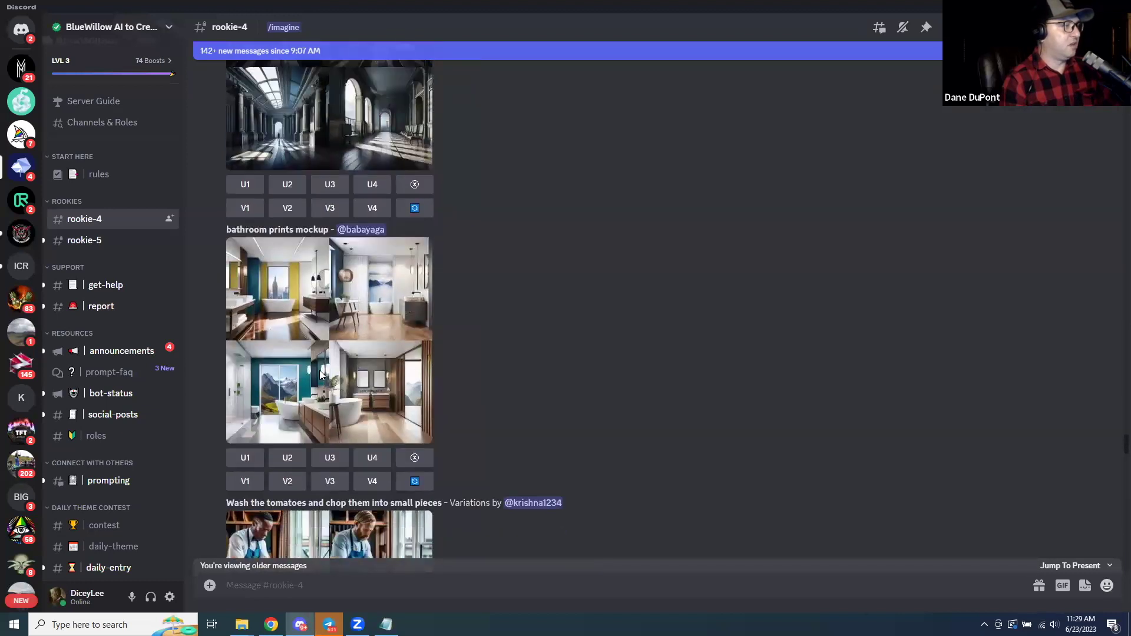
{"action": "scroll", "coordinate": [401, 309], "scroll_direction": "down", "scroll_amount": 20}
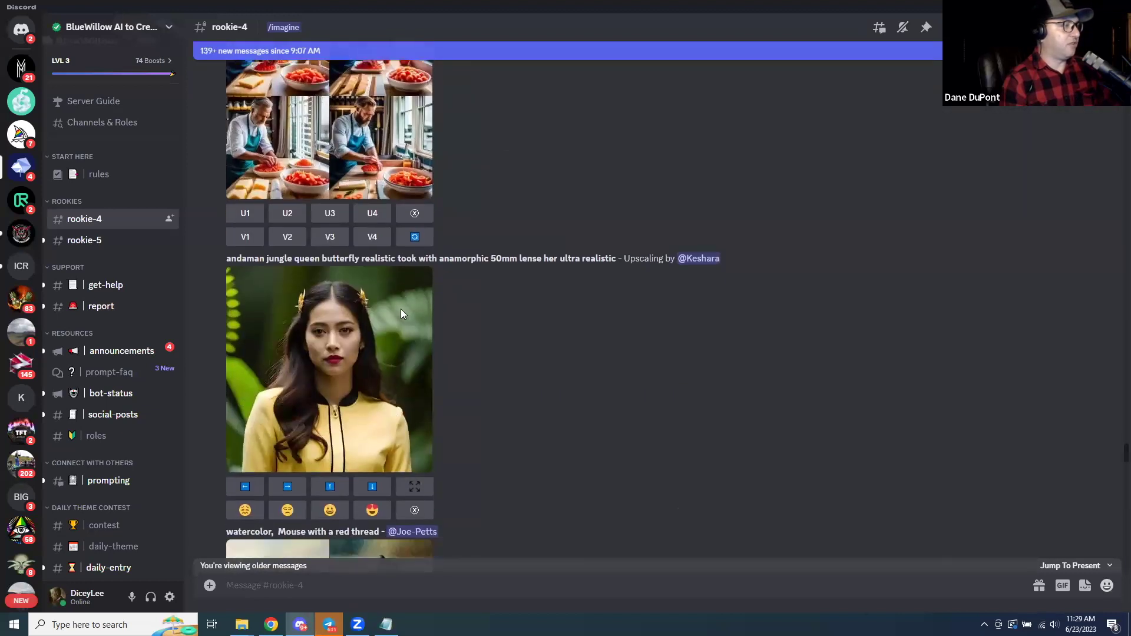
{"action": "scroll", "coordinate": [795, 354], "scroll_direction": "down", "scroll_amount": 18}
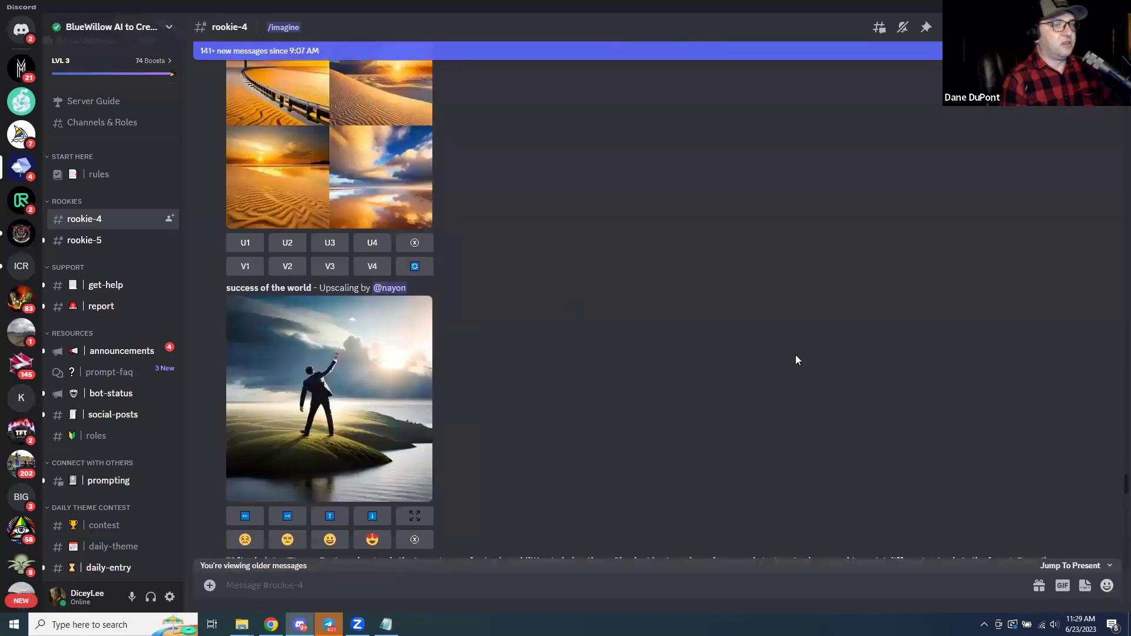
{"action": "scroll", "coordinate": [548, 315], "scroll_direction": "up", "scroll_amount": 7}
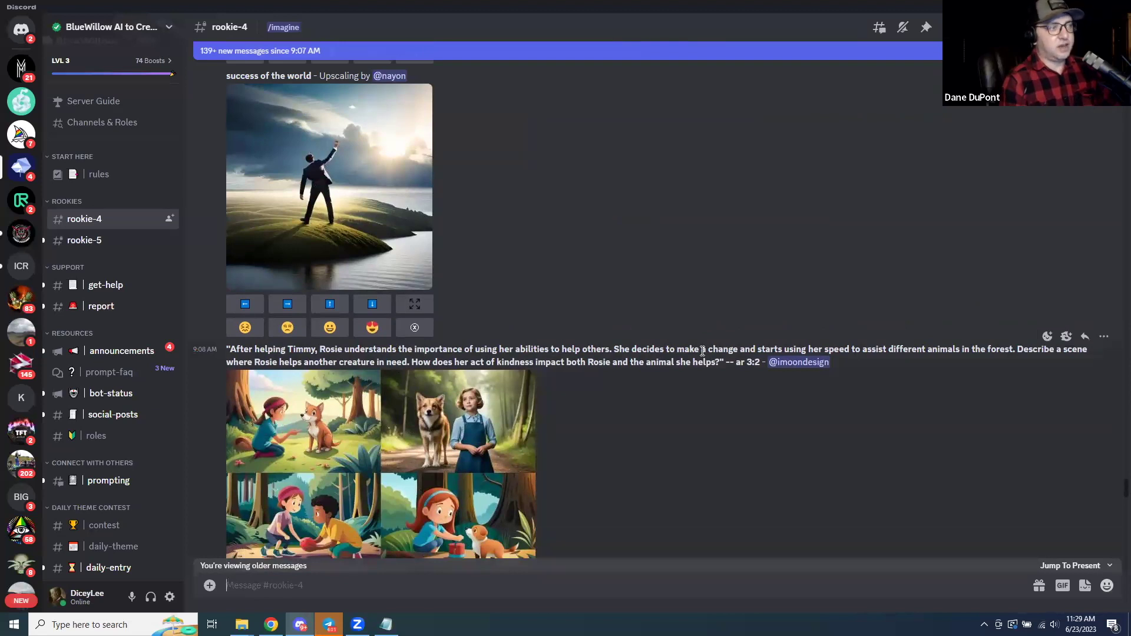
{"action": "scroll", "coordinate": [702, 353], "scroll_direction": "down", "scroll_amount": 15}
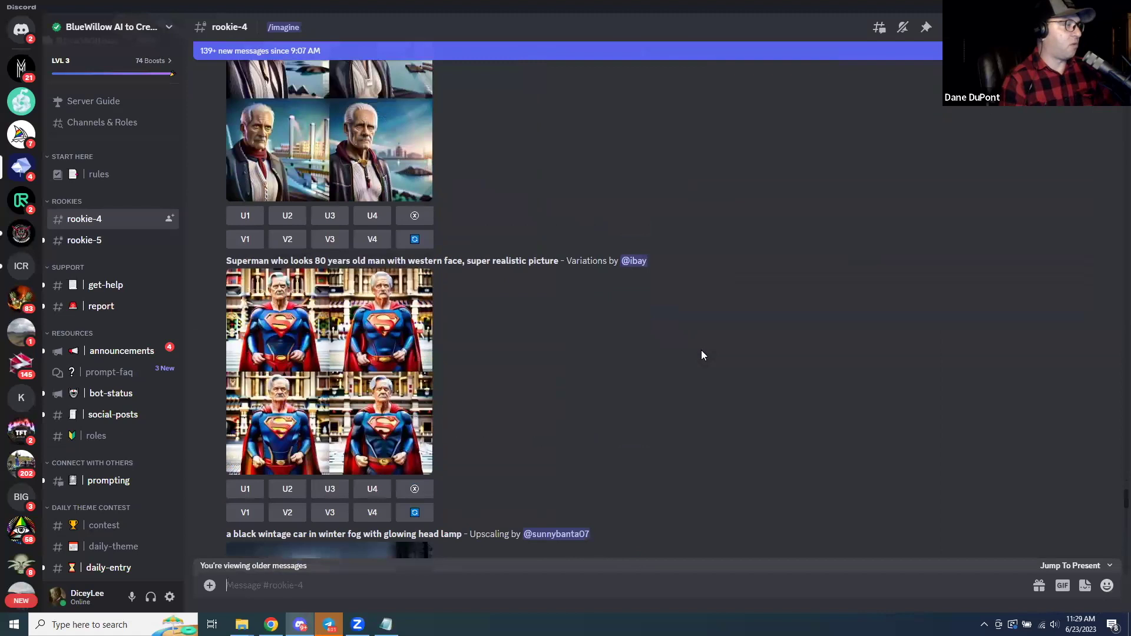
{"action": "scroll", "coordinate": [701, 354], "scroll_direction": "down", "scroll_amount": 15}
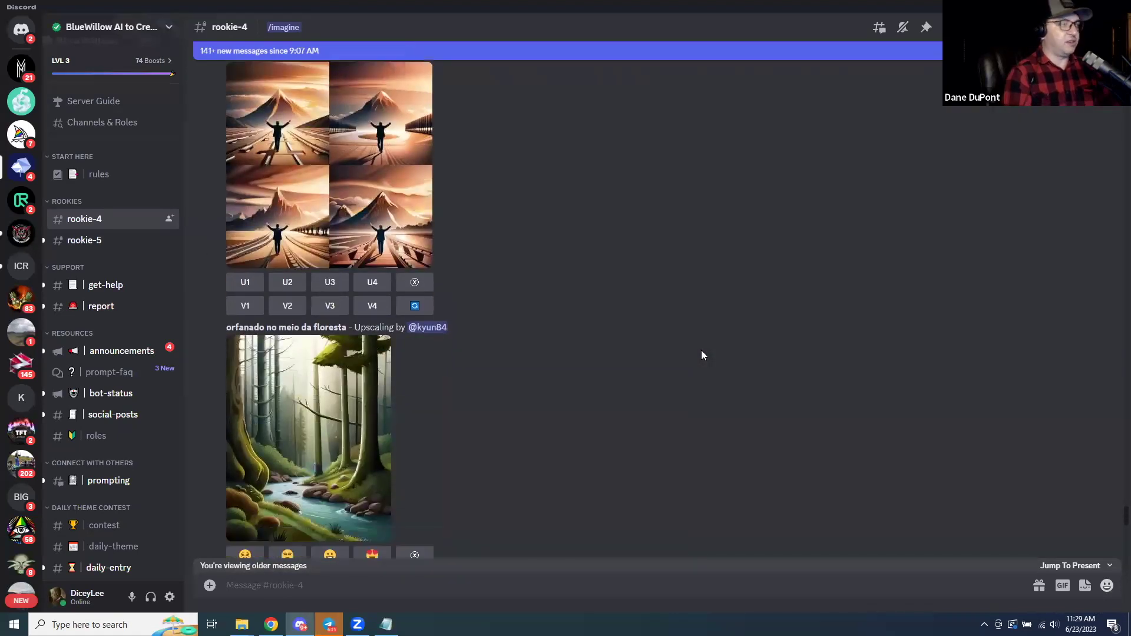
Browse the newbies-1 channel of the Midjourney server and view the living-room strategy session image enlarged.
{"action": "key", "text": "ctrl+alt+Up"}
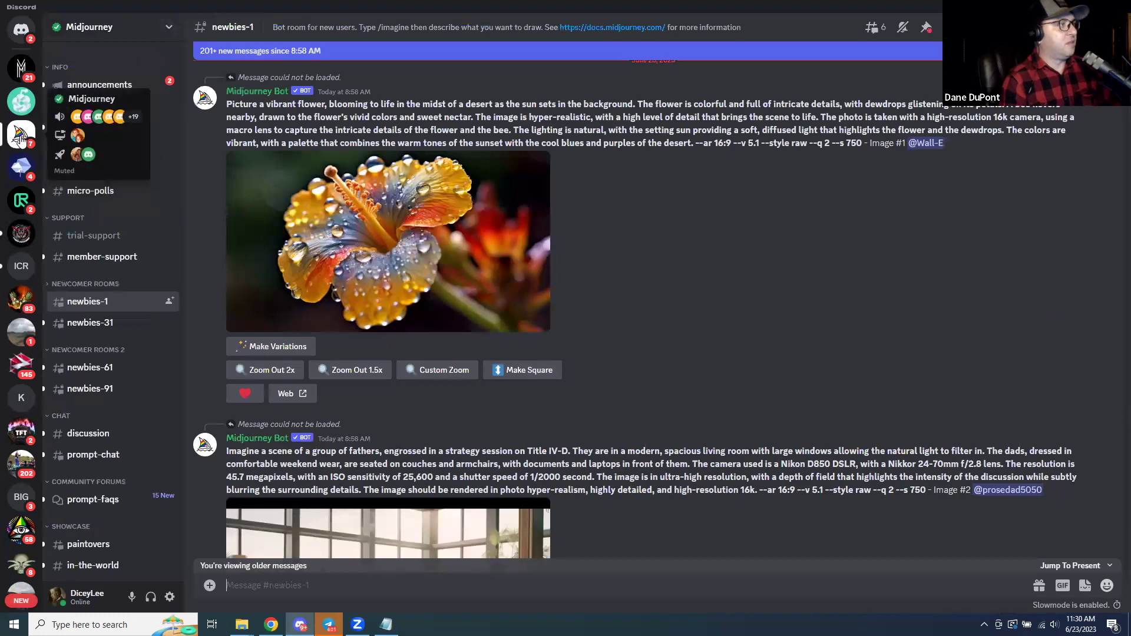
{"action": "scroll", "coordinate": [379, 287], "scroll_direction": "down", "scroll_amount": 5}
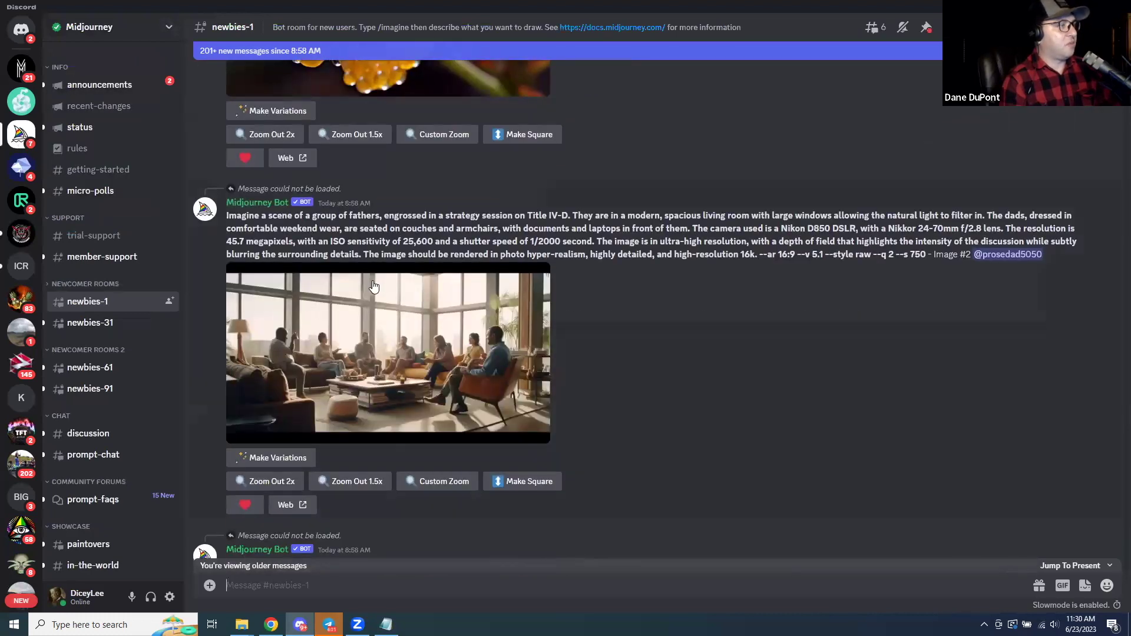
{"action": "left_click", "coordinate": [372, 295]}
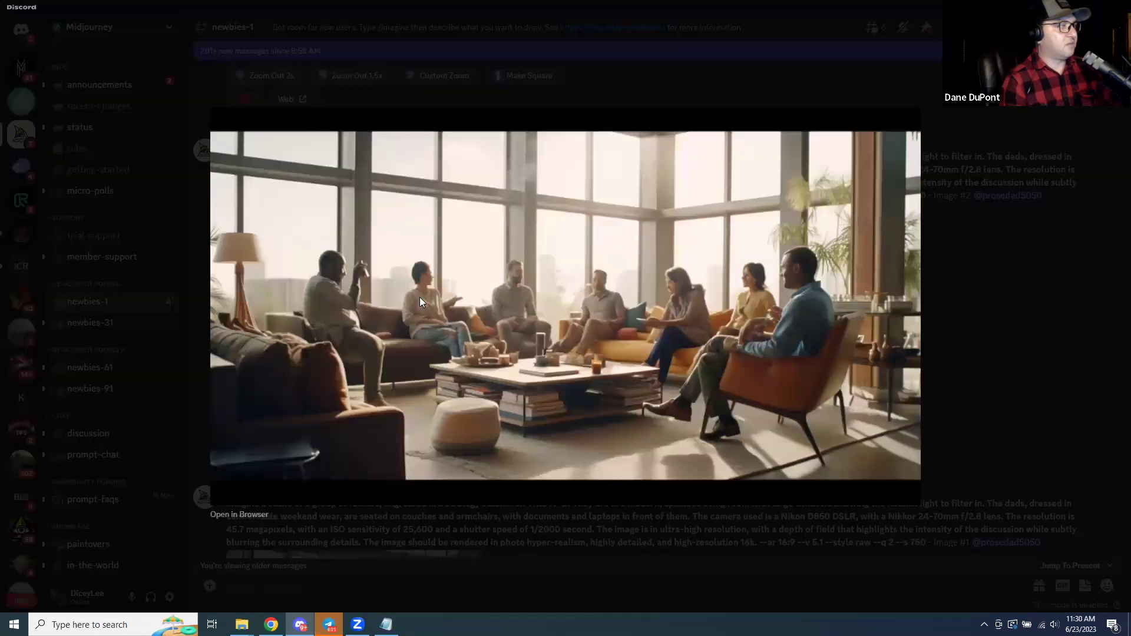
{"action": "left_click", "coordinate": [931, 328]}
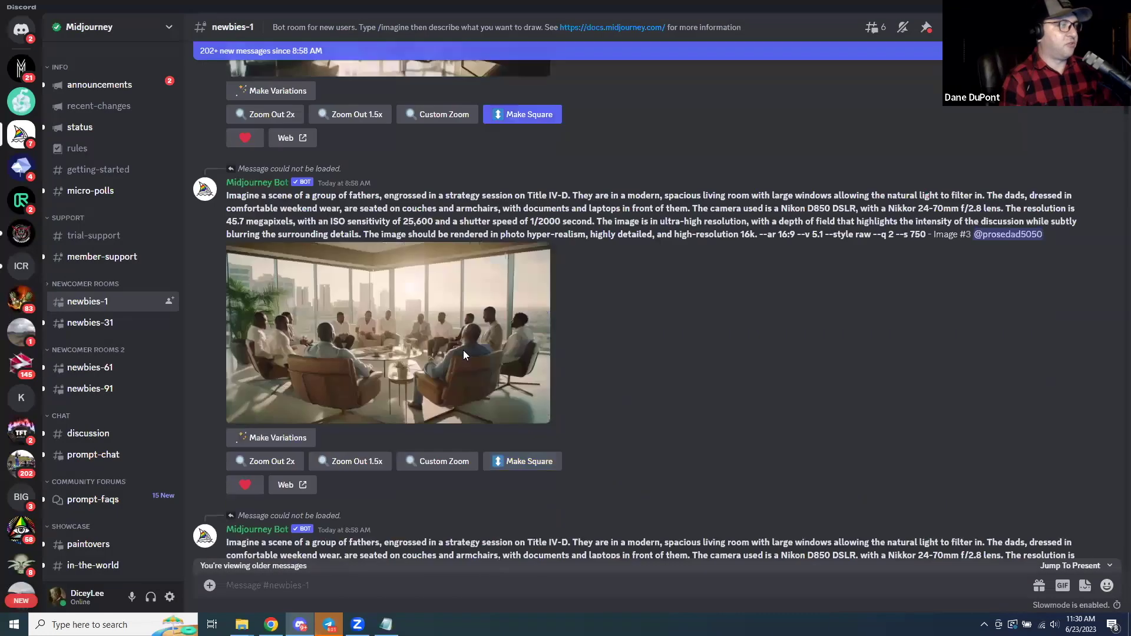
{"action": "scroll", "coordinate": [463, 350], "scroll_direction": "down", "scroll_amount": 15}
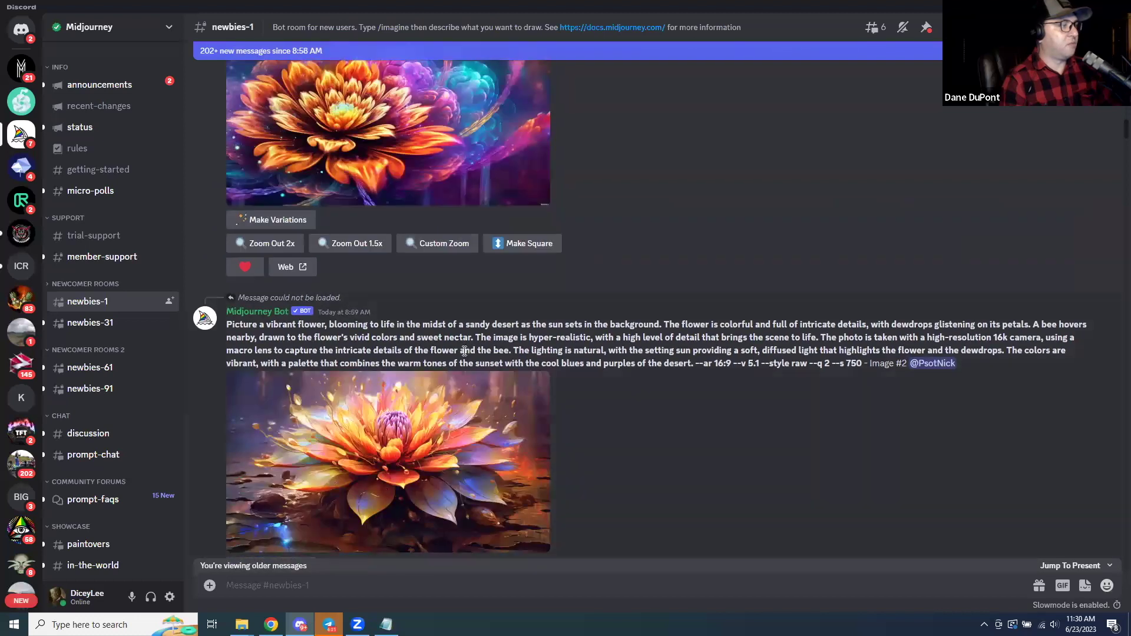
Open the direct message conversation with the Midjourney Bot and go to its message field.
{"action": "left_click", "coordinate": [21, 33]}
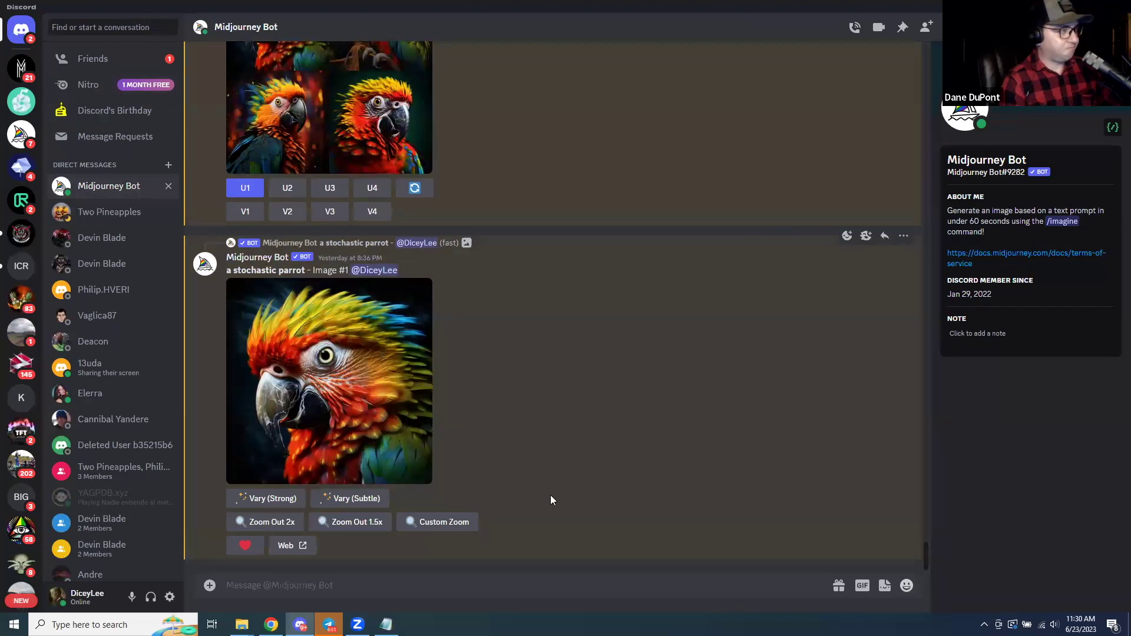
{"action": "left_click", "coordinate": [302, 592]}
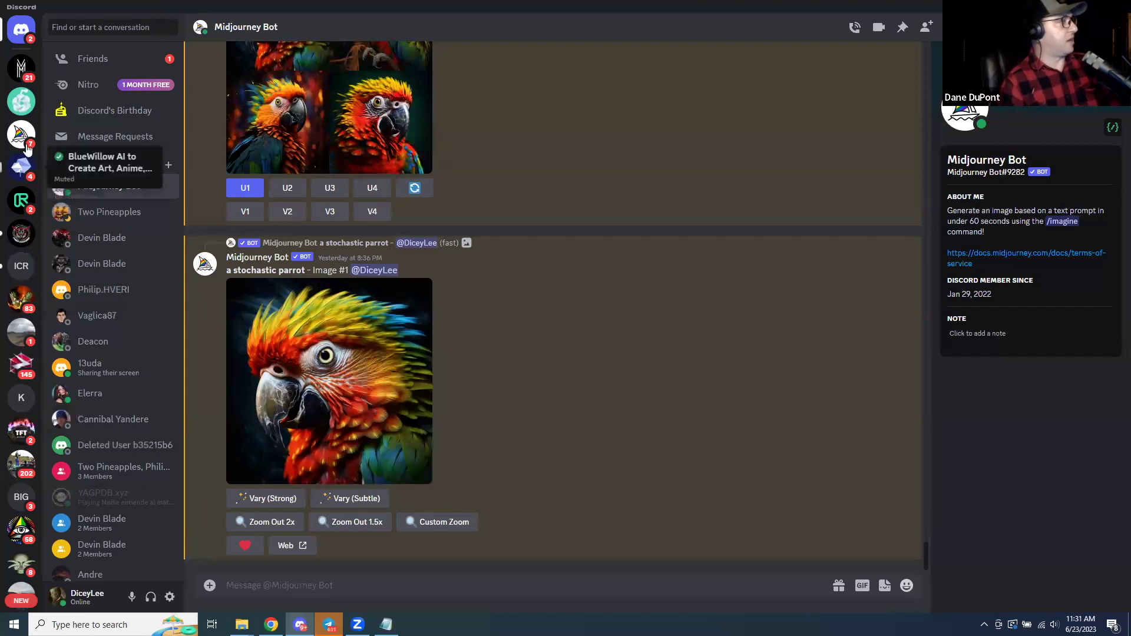
Look over the channel lists of the BlueWillow and Midjourney servers, including their rookie and newcomer rooms.
{"action": "left_click", "coordinate": [26, 174]}
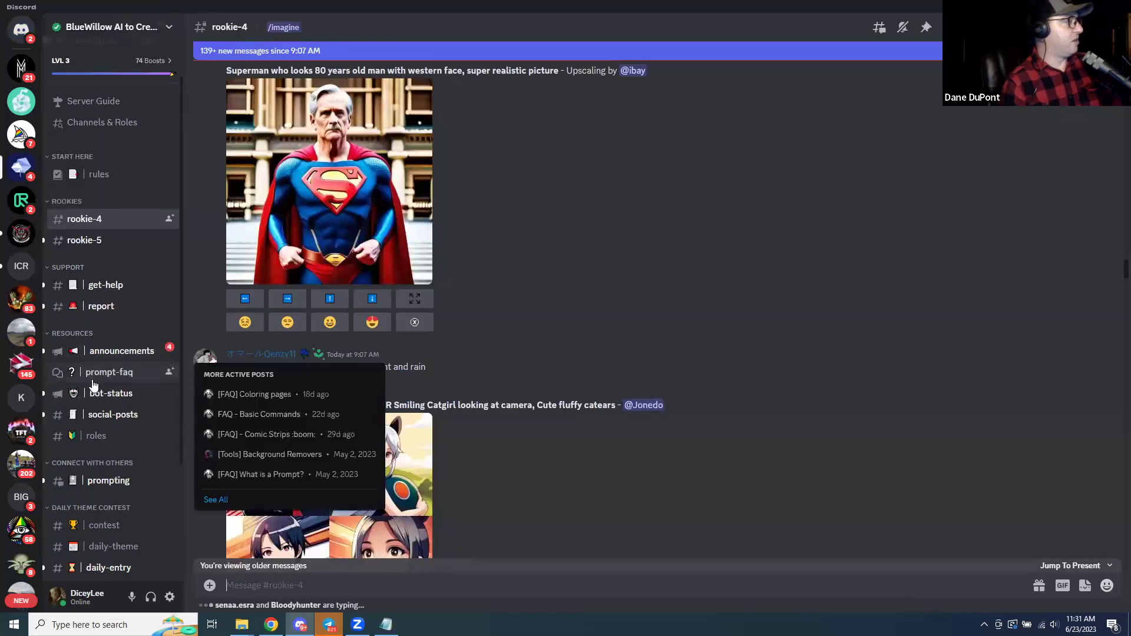
{"action": "scroll", "coordinate": [103, 407], "scroll_direction": "down", "scroll_amount": 3}
{"action": "scroll", "coordinate": [108, 422], "scroll_direction": "up", "scroll_amount": 4}
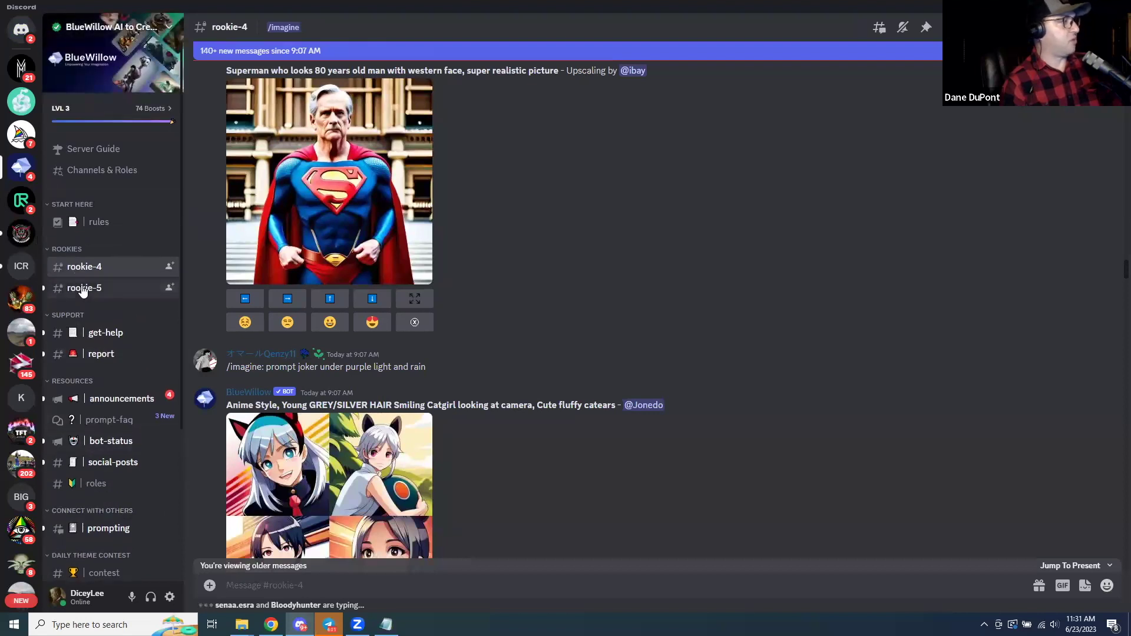
{"action": "left_click", "coordinate": [20, 134]}
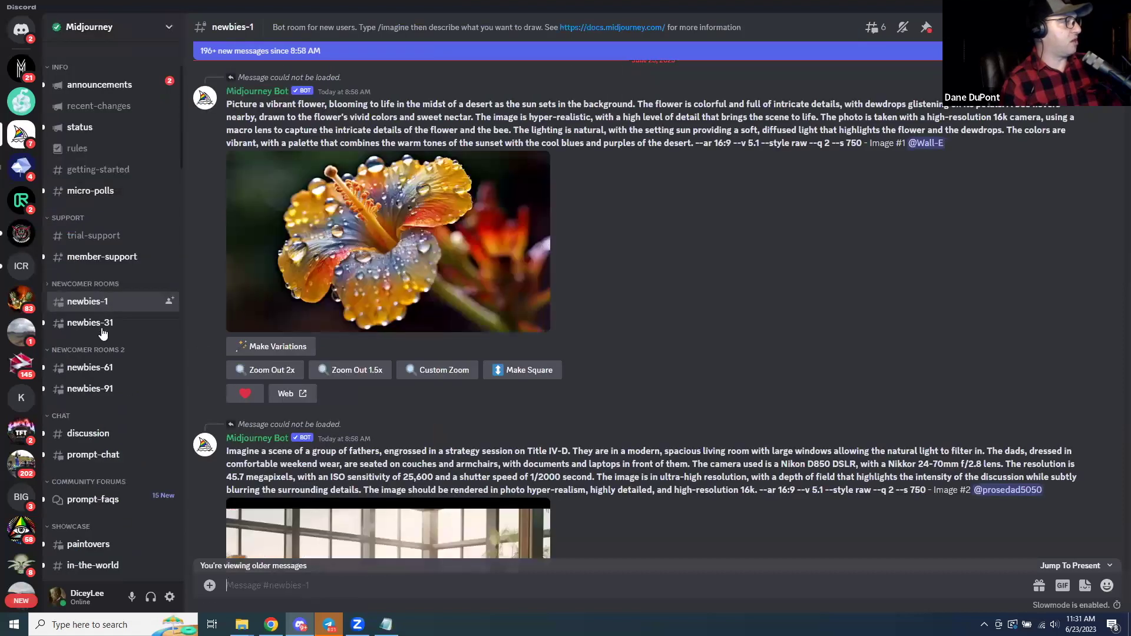
{"action": "mouse_move", "coordinate": [94, 372]}
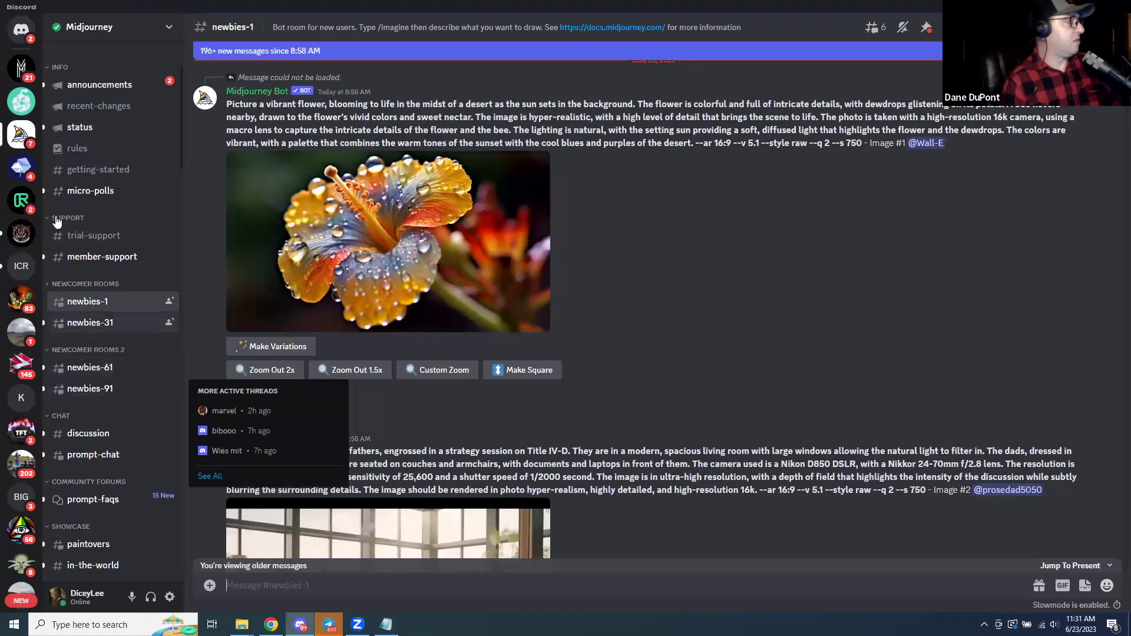
Open the Midjourney Bot conversation and generate images with /imagine from the prompt "aliens landing a UFO in hawaii".
{"action": "left_click", "coordinate": [21, 28]}
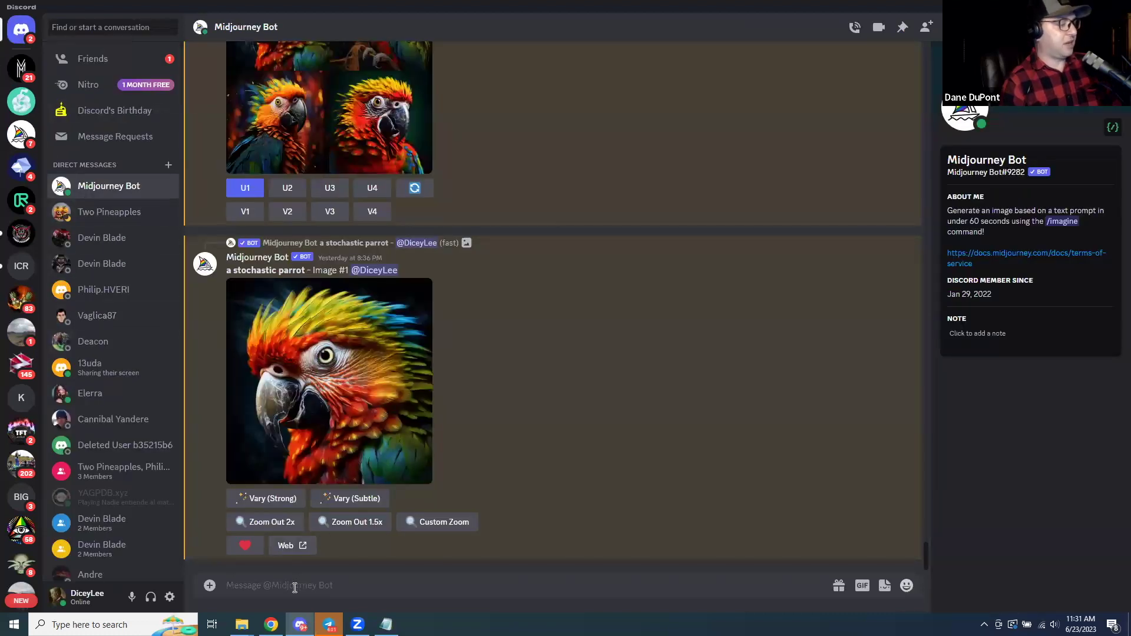
{"action": "type", "text": "/"}
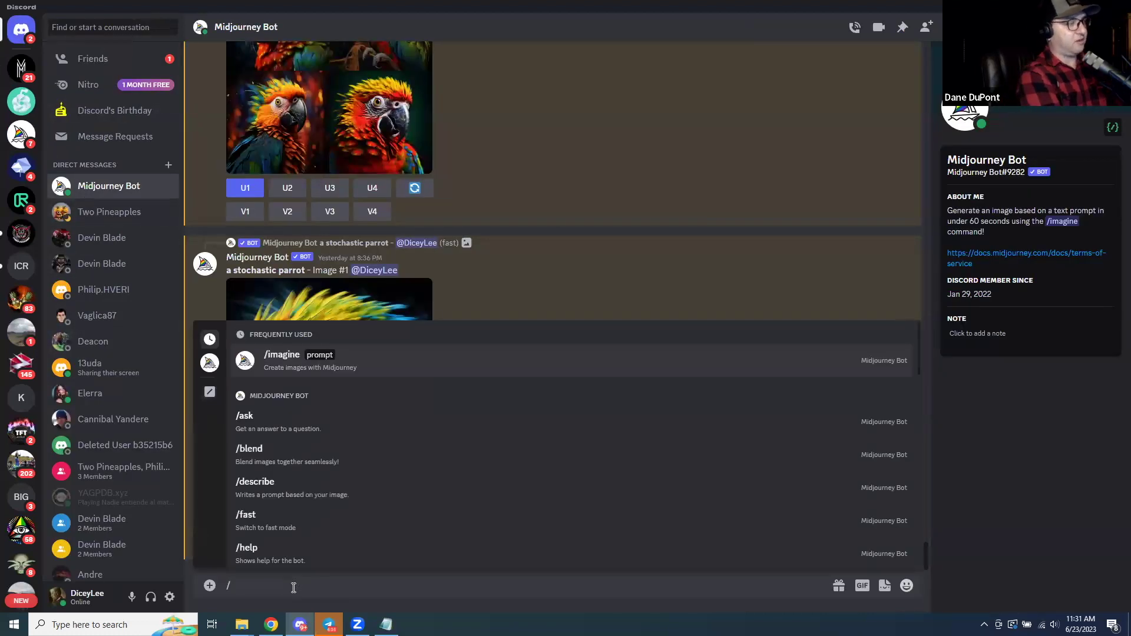
{"action": "key", "text": "Tab"}
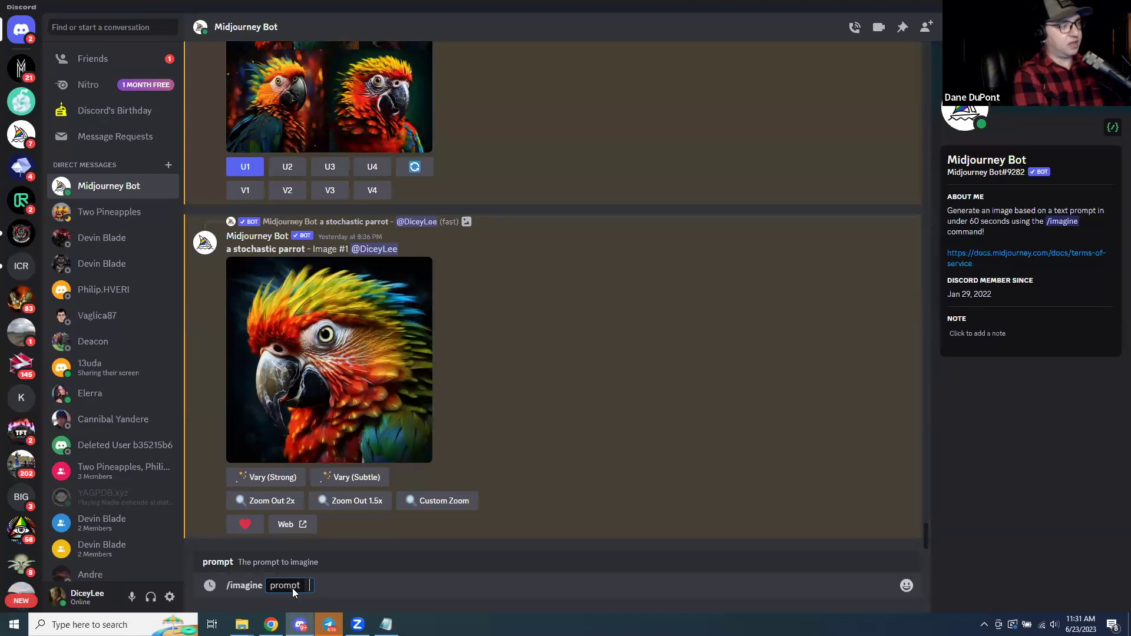
{"action": "type", "text": "aliens landing a UFO in hawaii"}
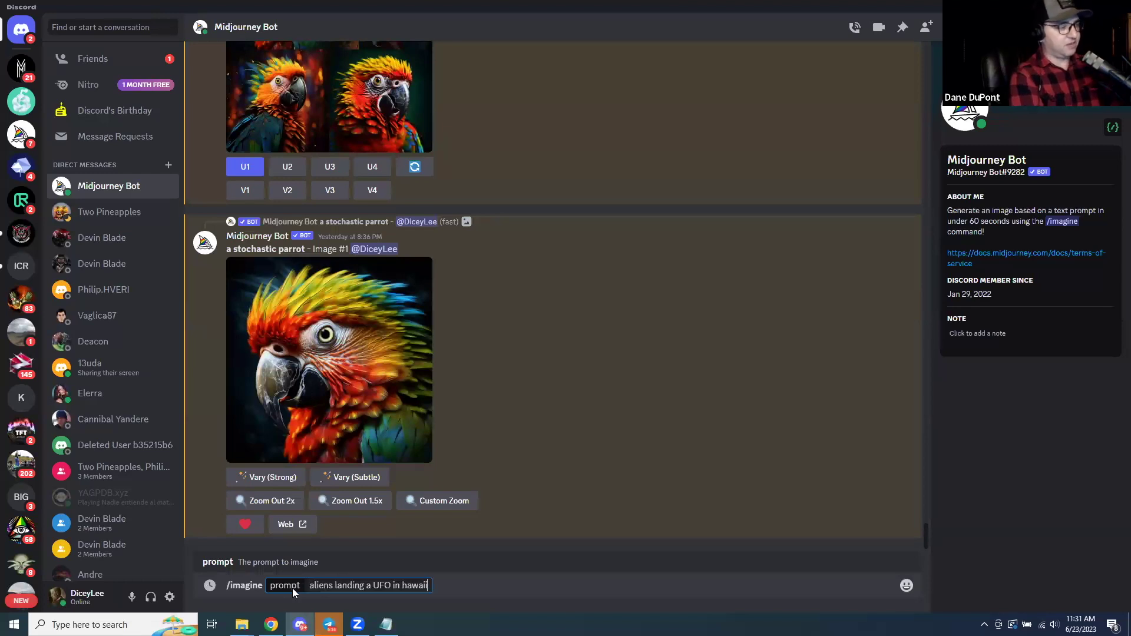
{"action": "key", "text": "Return"}
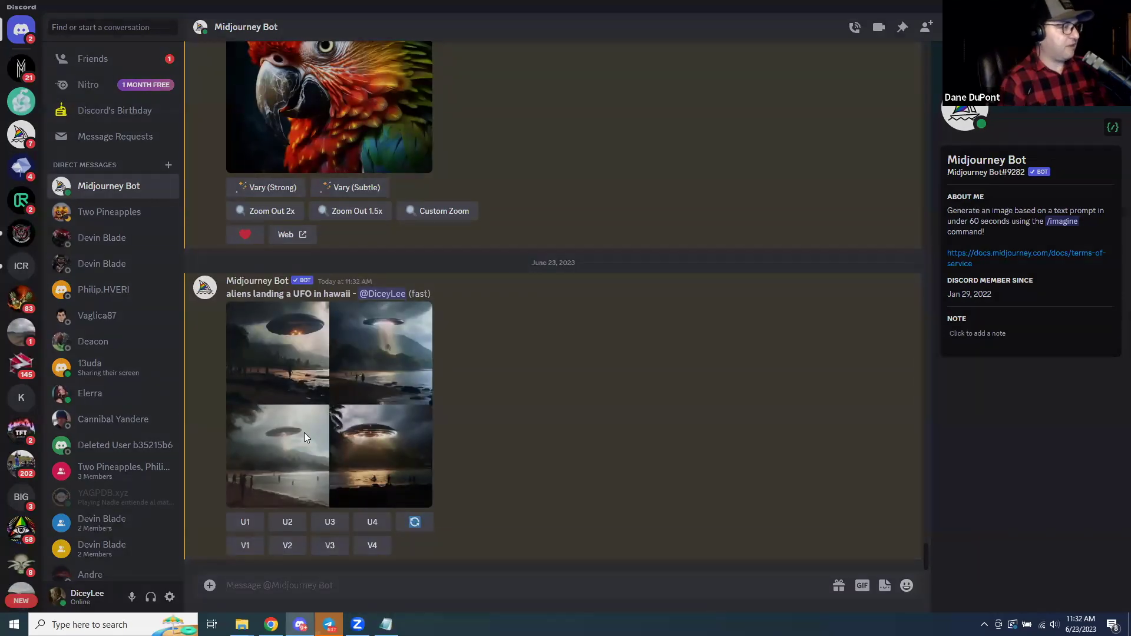
View the four generated UFO images enlarged and upscale the fourth one.
{"action": "left_click", "coordinate": [304, 432]}
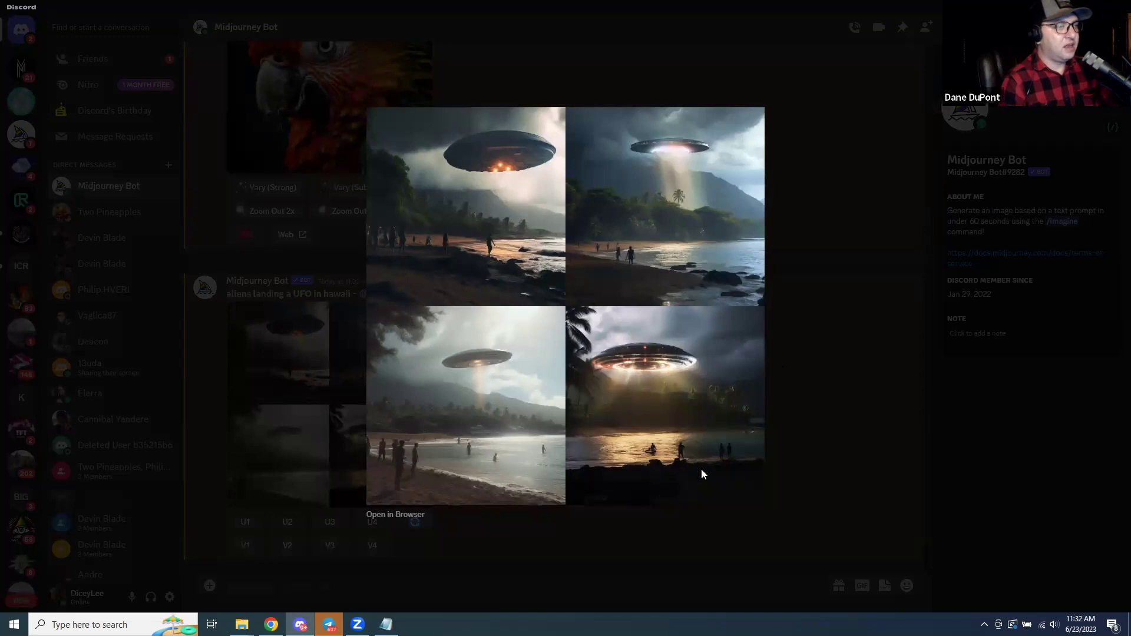
{"action": "left_click", "coordinate": [842, 330]}
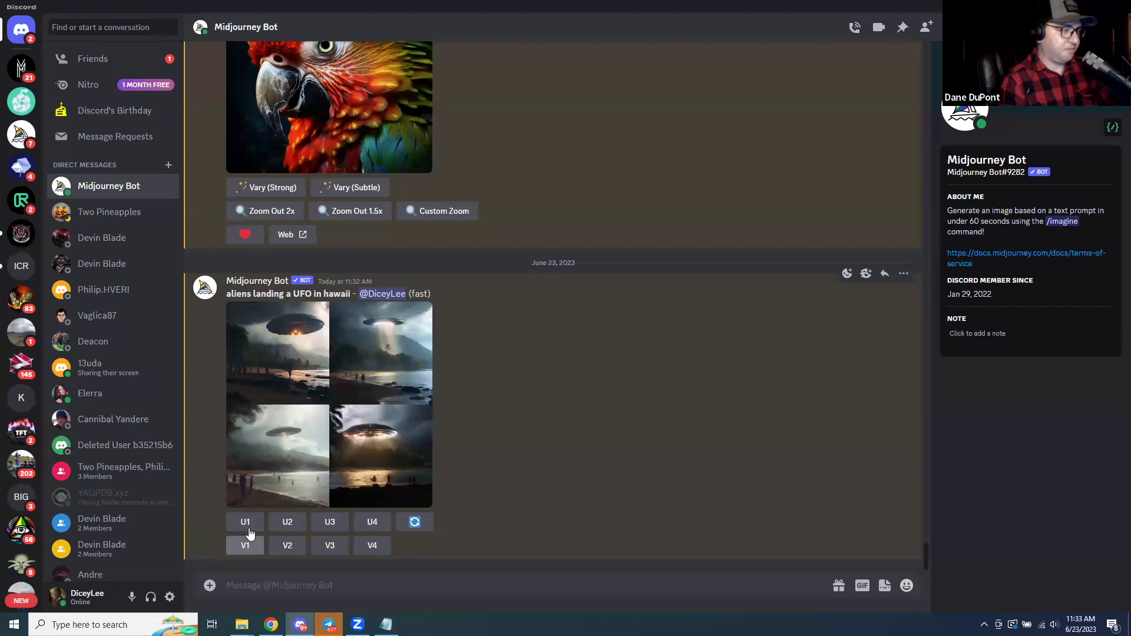
{"action": "left_click", "coordinate": [372, 524]}
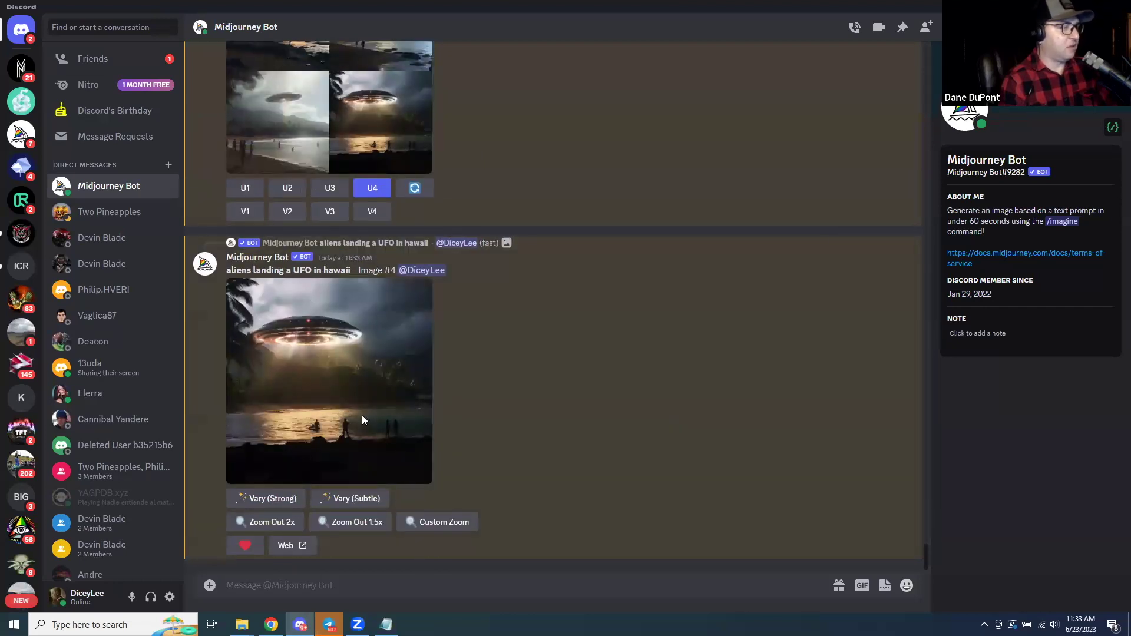
View the upscaled UFO image enlarged and bring up its Save As dialog without saving the file.
{"action": "left_click", "coordinate": [362, 416]}
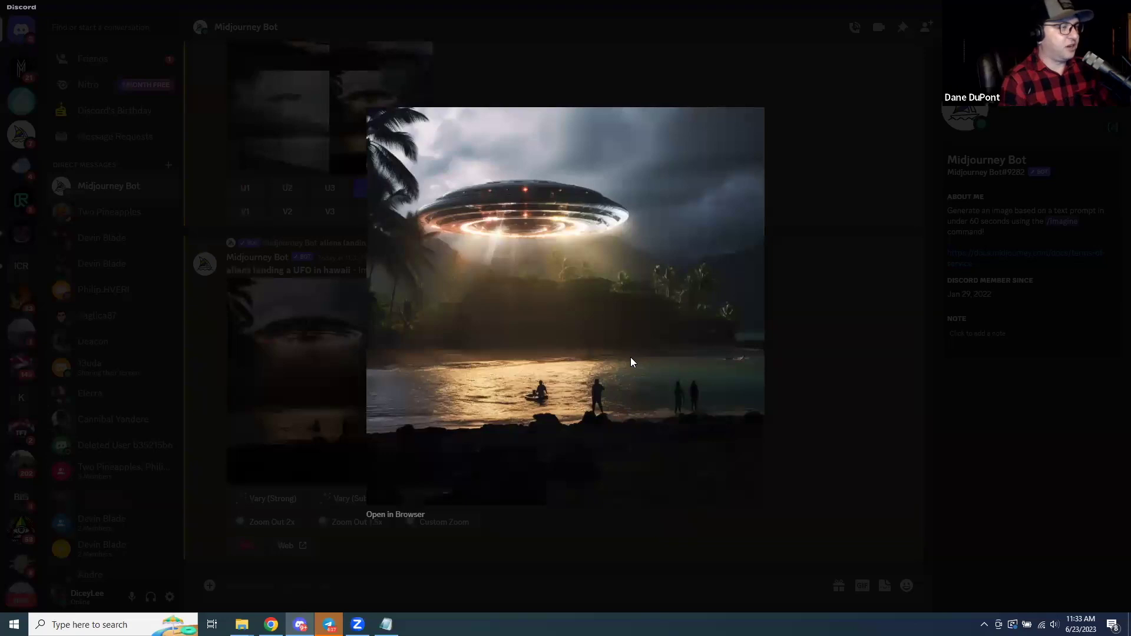
{"action": "right_click", "coordinate": [632, 357]}
{"action": "left_click", "coordinate": [673, 392]}
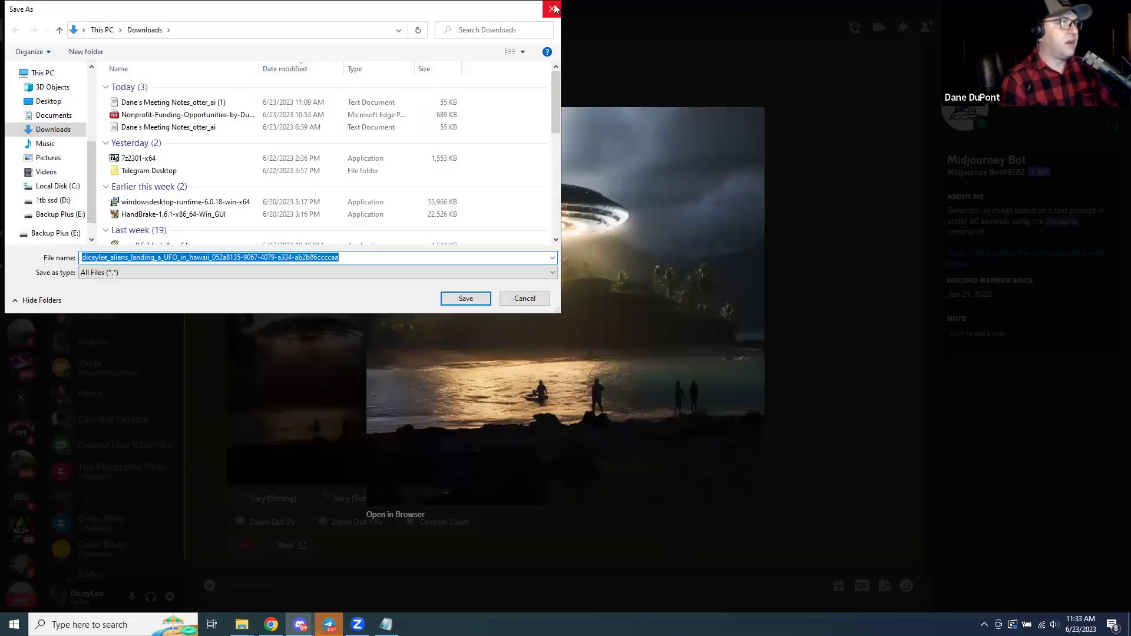
{"action": "left_click", "coordinate": [552, 8]}
{"action": "left_click", "coordinate": [888, 258]}
Generate variations of the fourth UFO image and review the variation and zoom options of the upscaled image.
{"action": "scroll", "coordinate": [360, 413], "scroll_direction": "up", "scroll_amount": 1}
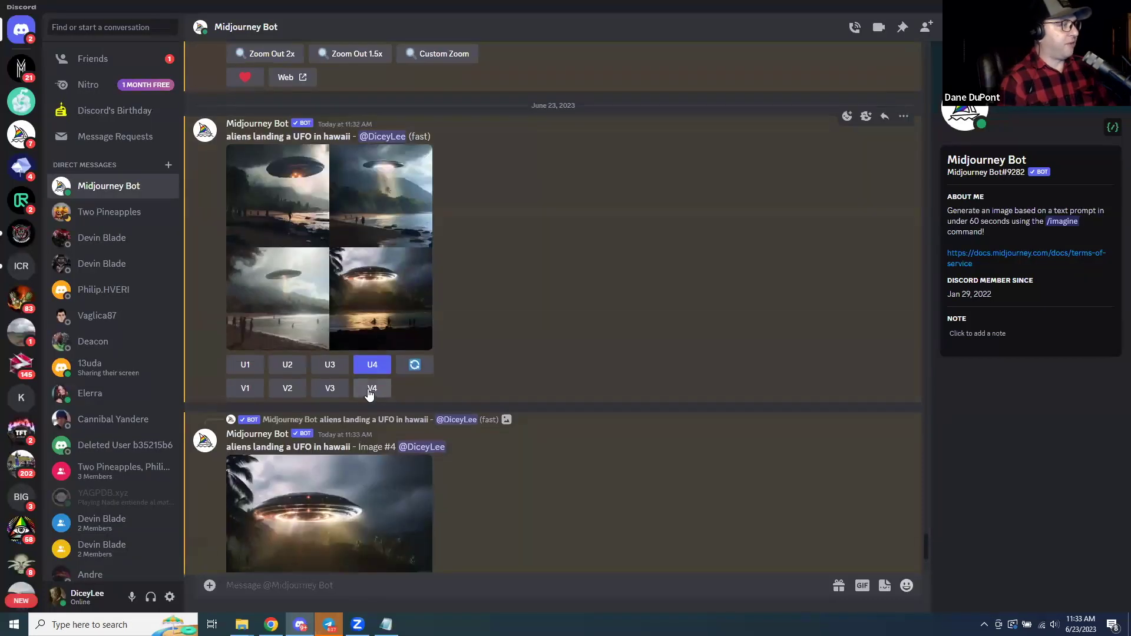
{"action": "left_click", "coordinate": [370, 391]}
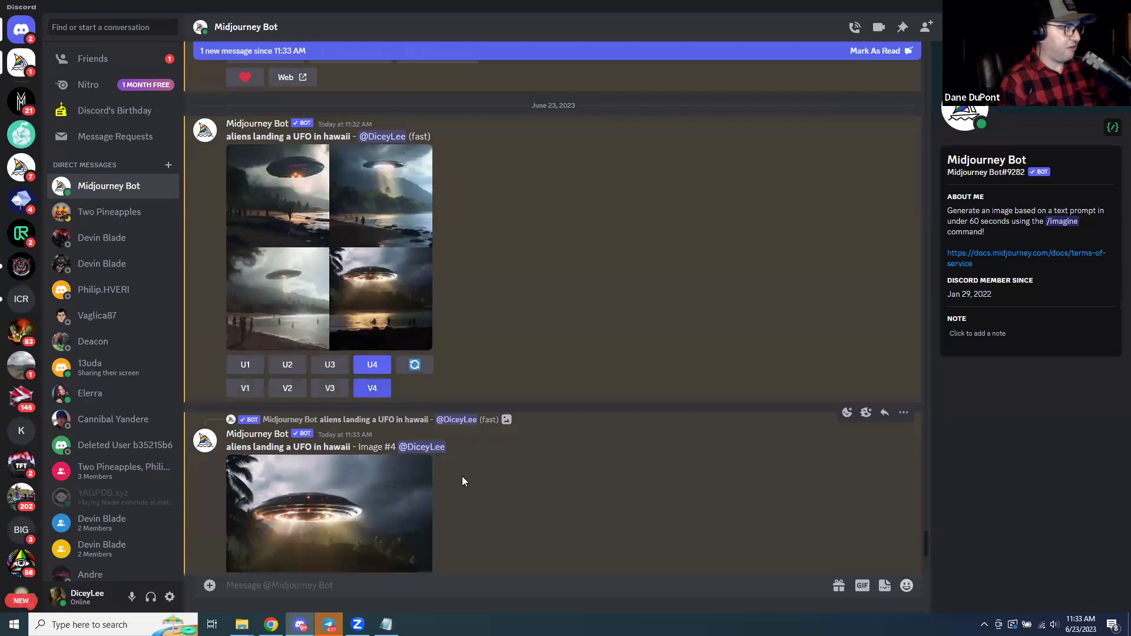
{"action": "scroll", "coordinate": [416, 438], "scroll_direction": "up", "scroll_amount": 3}
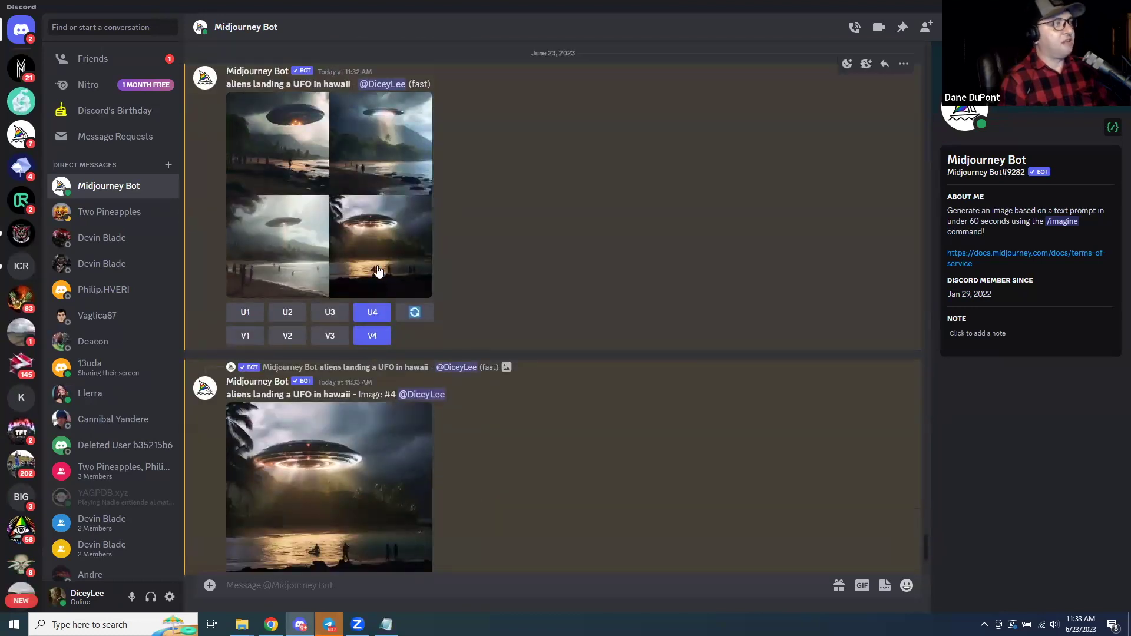
{"action": "scroll", "coordinate": [331, 446], "scroll_direction": "down", "scroll_amount": 3}
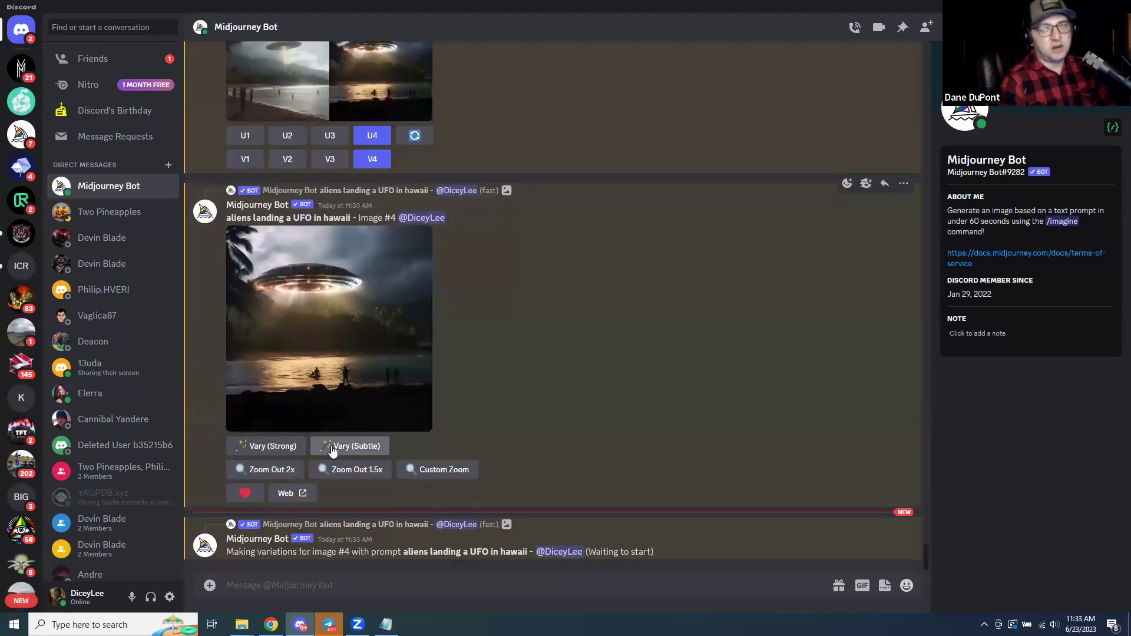
{"action": "scroll", "coordinate": [321, 354], "scroll_direction": "up", "scroll_amount": 2}
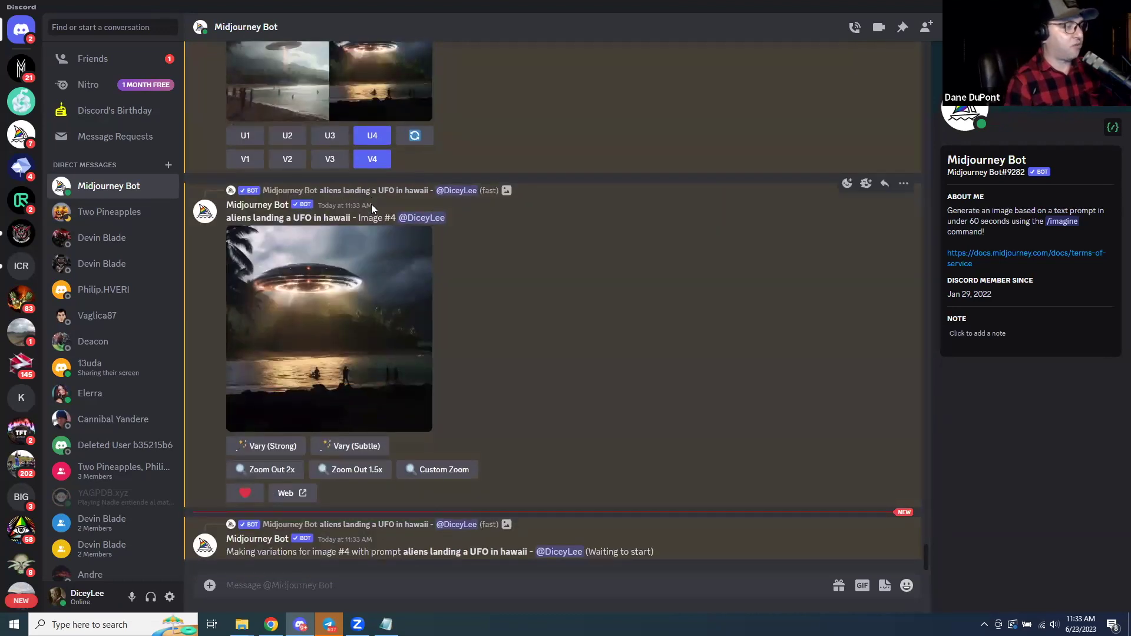
Switch to the Google Slides presentation and copy "an event flier for a community engagement in hawaii" from the speaker notes.
{"action": "key", "text": "alt+Tab"}
{"action": "left_click_drag", "start_coordinate": [377, 537], "coordinate": [399, 548]}
{"action": "key", "text": "ctrl+c"}
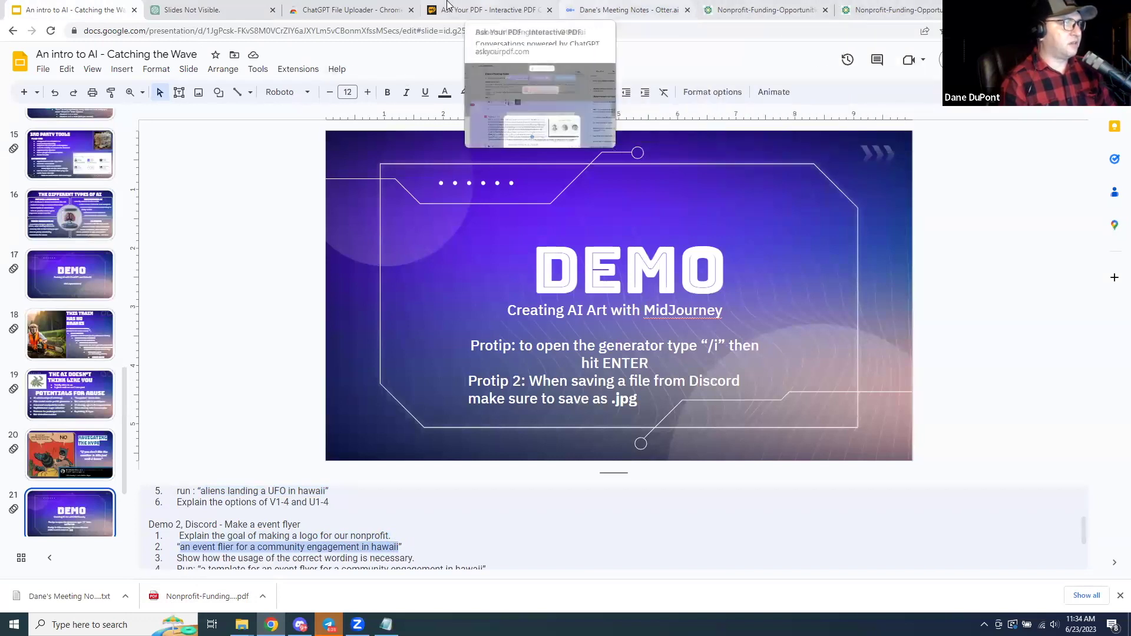
Return to Discord, run /imagine with the copied event flier prompt in BlueWillow's rookie-4 channel, and go to the newest messages.
{"action": "left_click", "coordinate": [300, 624]}
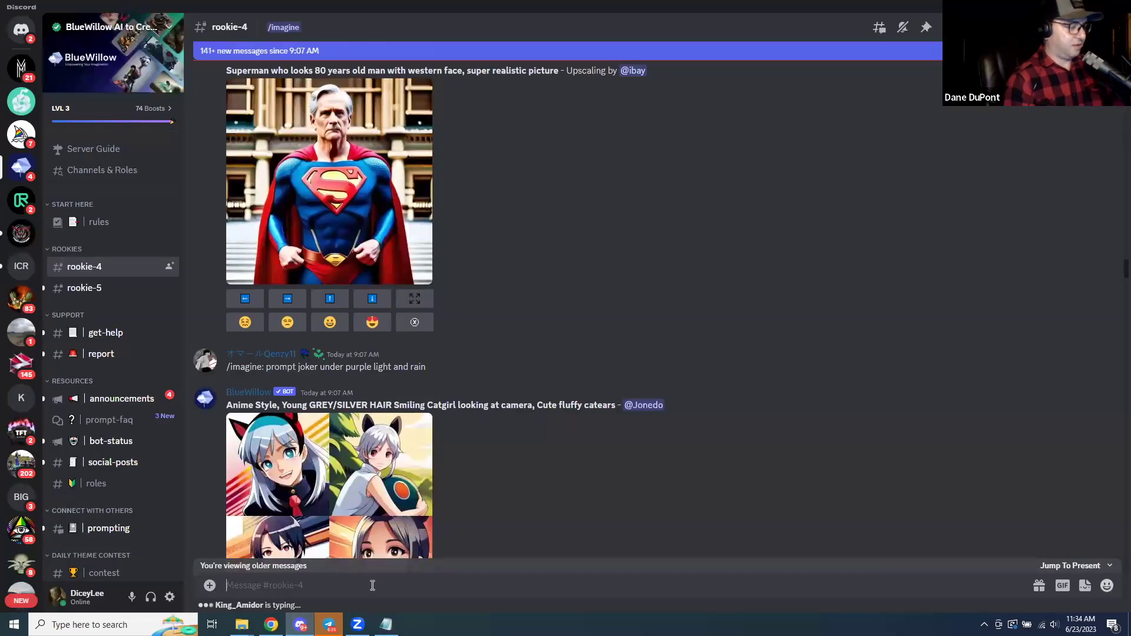
{"action": "type", "text": "/i"}
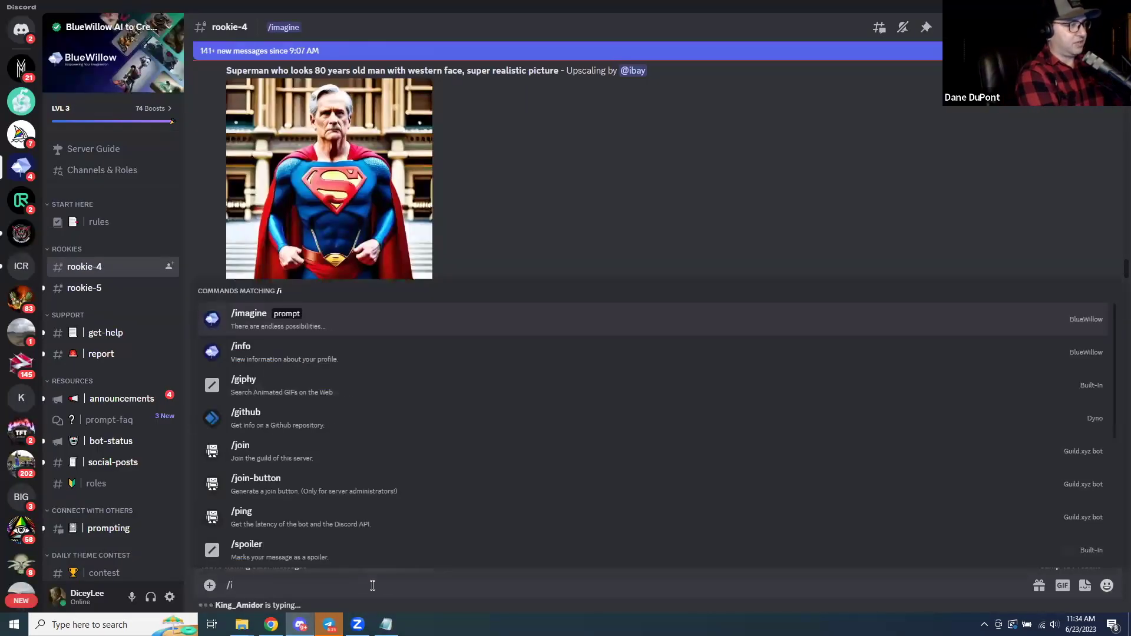
{"action": "key", "text": "Tab"}
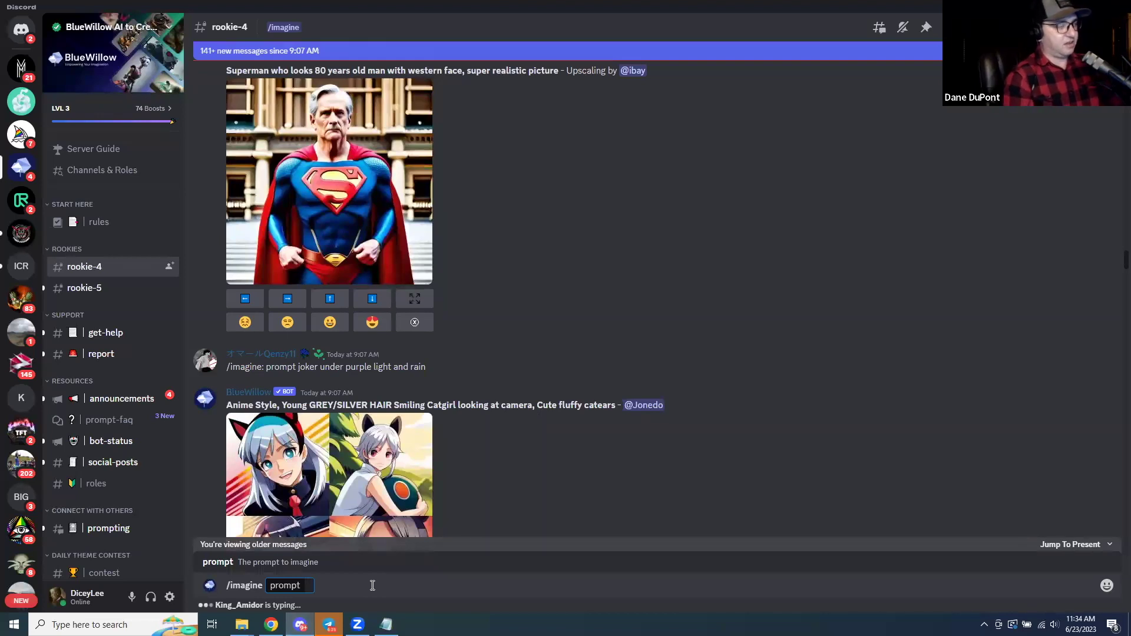
{"action": "key", "text": "ctrl+v"}
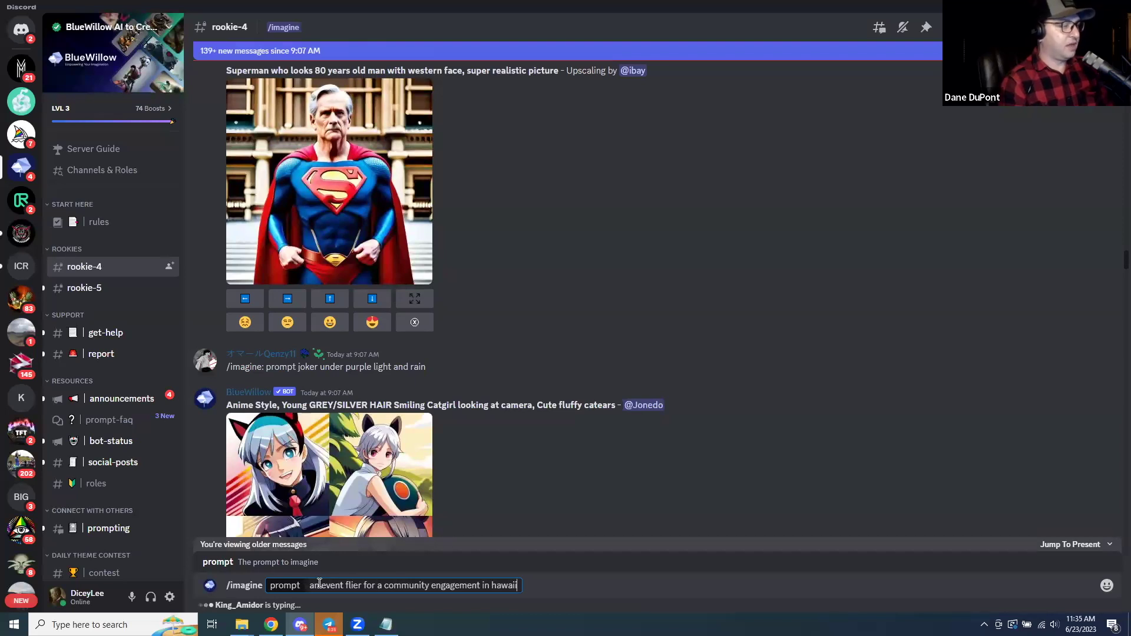
{"action": "key", "text": "Return"}
{"action": "scroll", "coordinate": [469, 518], "scroll_direction": "down", "scroll_amount": 5}
{"action": "scroll", "coordinate": [474, 530], "scroll_direction": "down", "scroll_amount": 20}
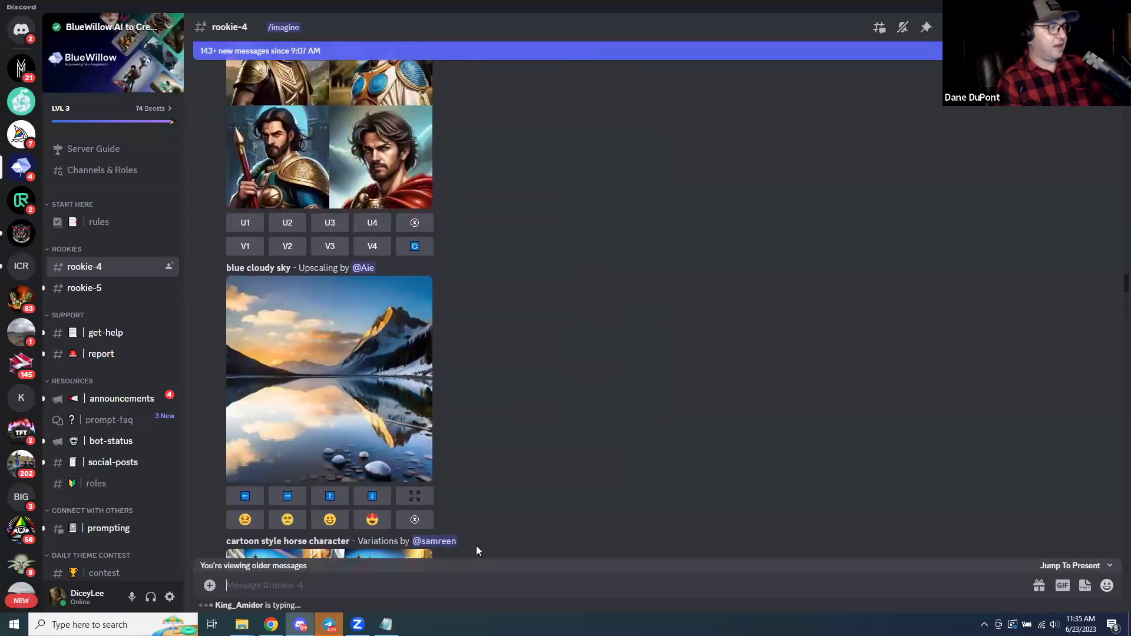
{"action": "scroll", "coordinate": [476, 546], "scroll_direction": "down", "scroll_amount": 10}
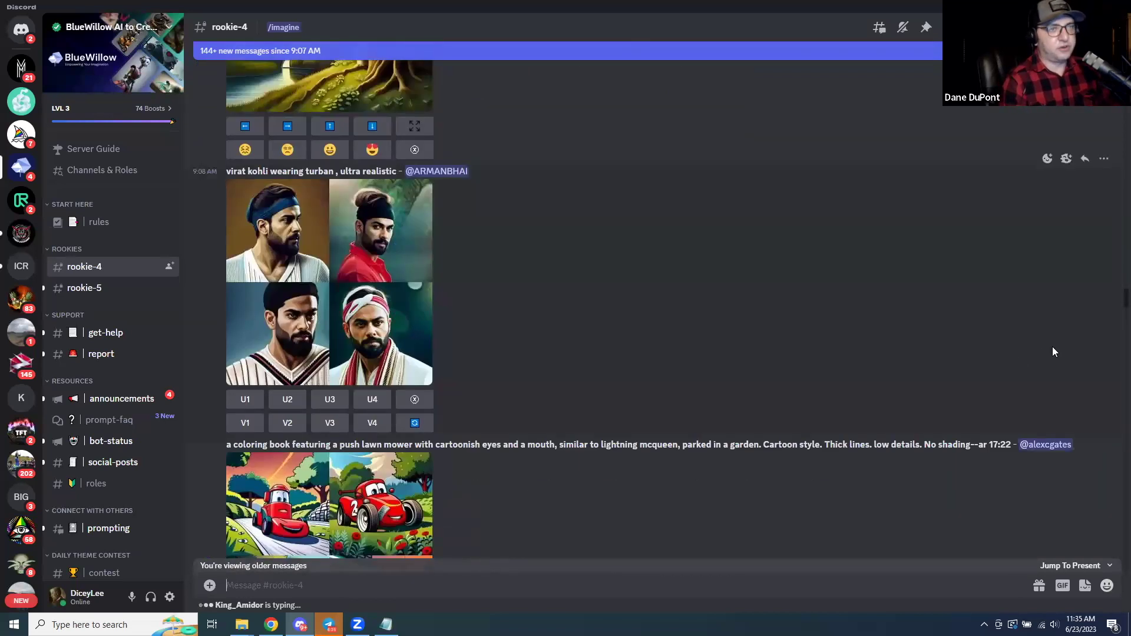
{"action": "scroll", "coordinate": [1115, 543], "scroll_direction": "down", "scroll_amount": 10}
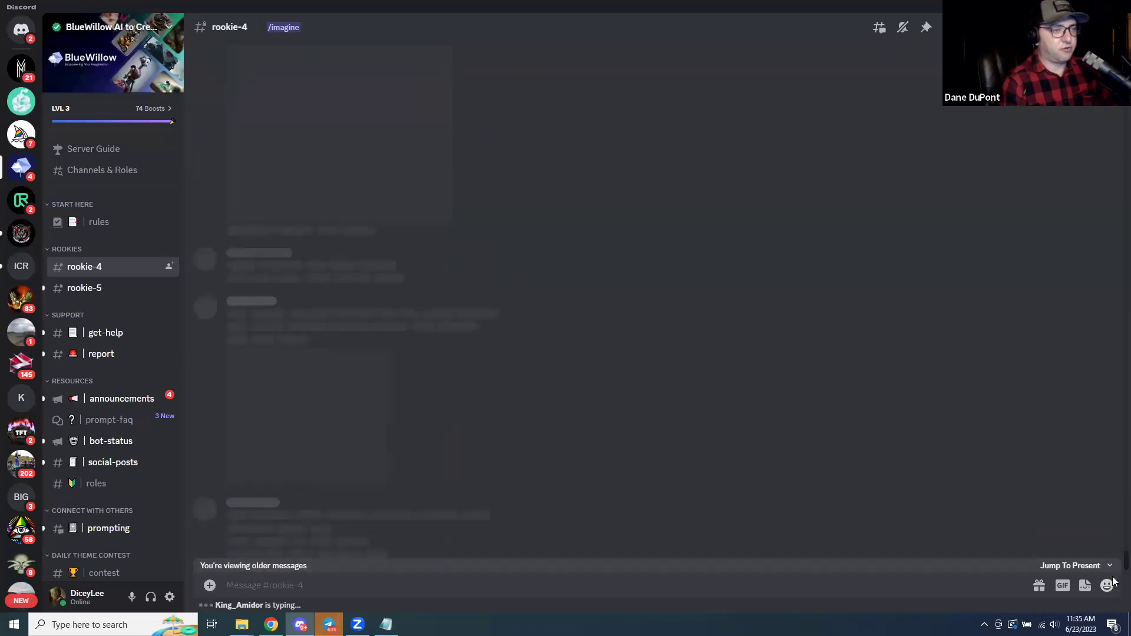
{"action": "scroll", "coordinate": [815, 490], "scroll_direction": "down", "scroll_amount": 8}
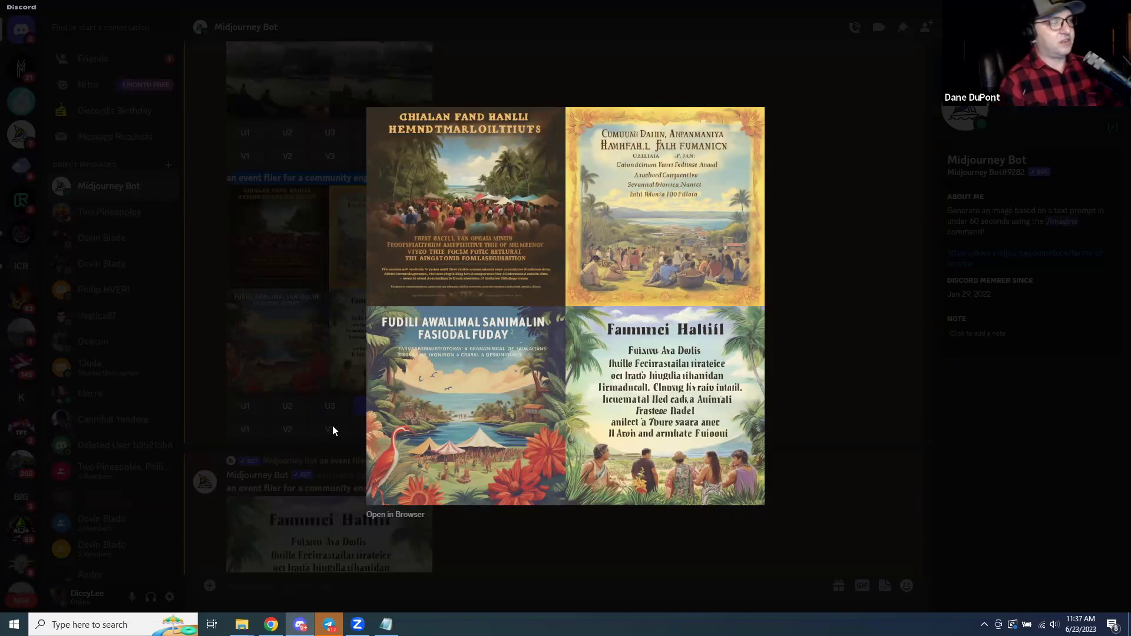
Close the enlarged event flier grid in the Midjourney Bot conversation and view the upscaled fourth flier enlarged.
{"action": "key", "text": "Tab"}
{"action": "left_click", "coordinate": [783, 321]}
{"action": "scroll", "coordinate": [549, 401], "scroll_direction": "down", "scroll_amount": 3}
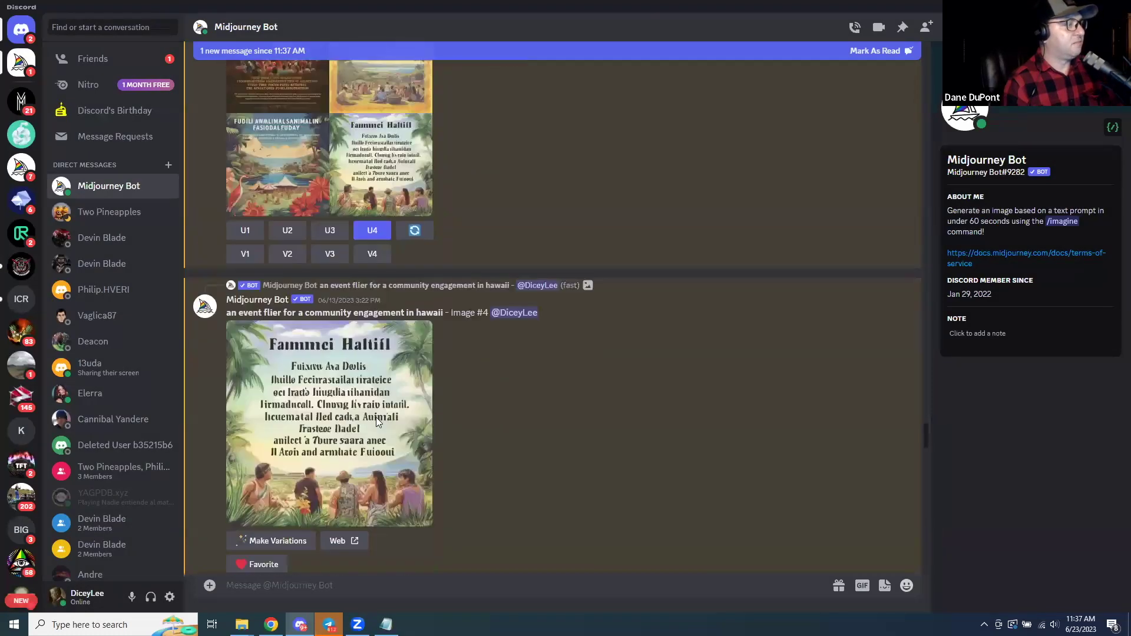
{"action": "scroll", "coordinate": [376, 418], "scroll_direction": "down", "scroll_amount": 3}
{"action": "left_click", "coordinate": [328, 291]}
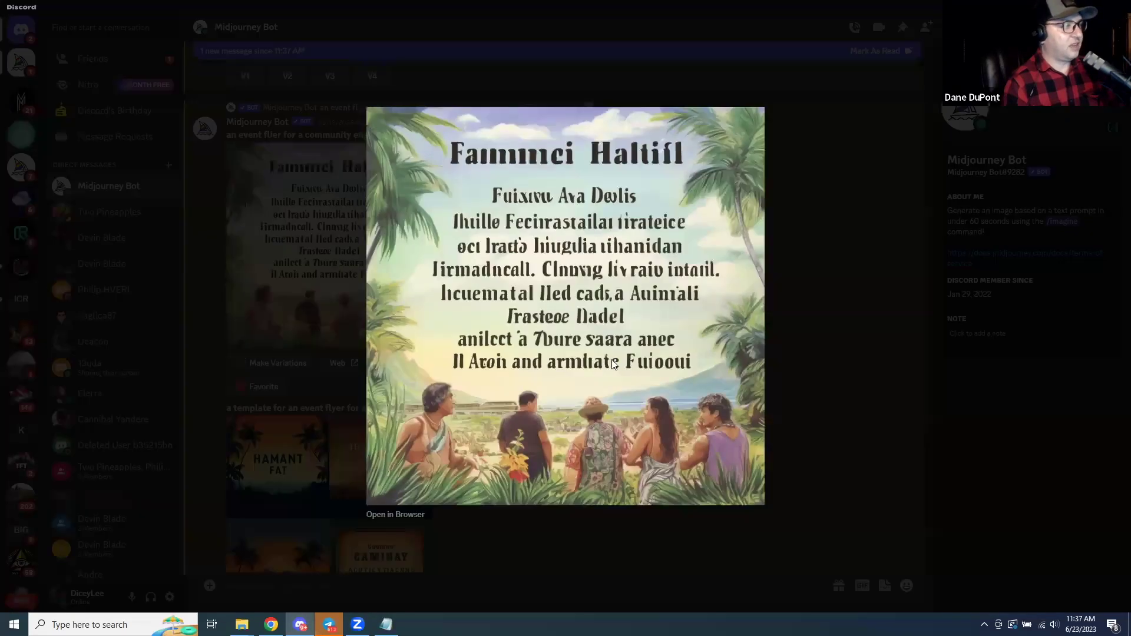
{"action": "left_click", "coordinate": [799, 305]}
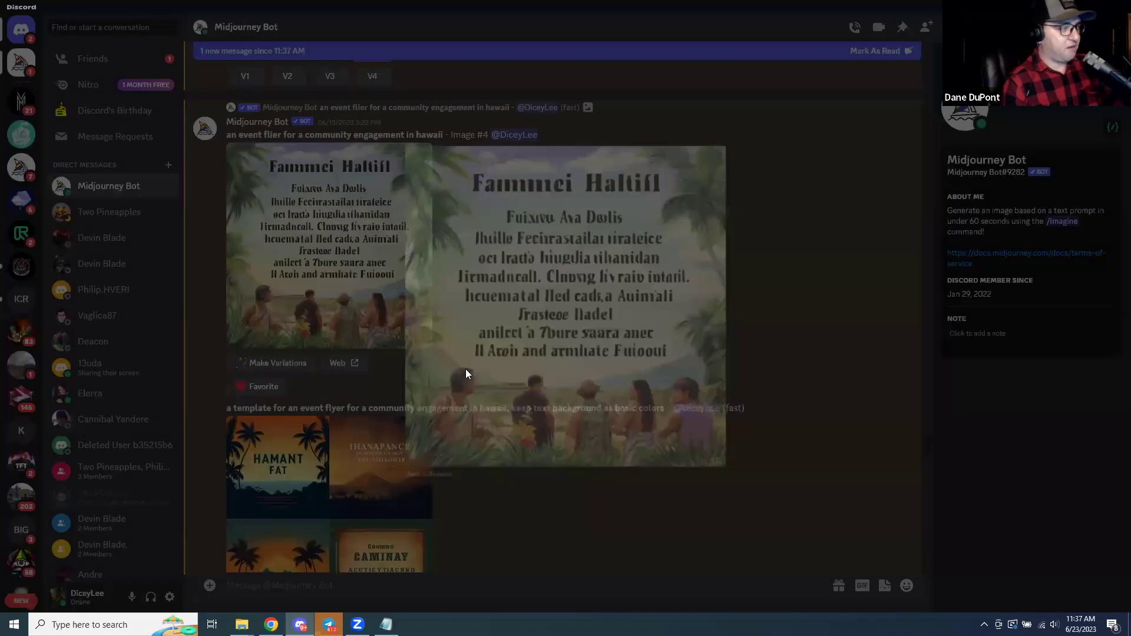
Examine the prompt "a template for an event flyer for a community engagement in hawaii, keep text background as basic colors" and view its results enlarged.
{"action": "scroll", "coordinate": [334, 314], "scroll_direction": "down", "scroll_amount": 4}
{"action": "left_click", "coordinate": [334, 277]}
{"action": "left_click", "coordinate": [322, 180]}
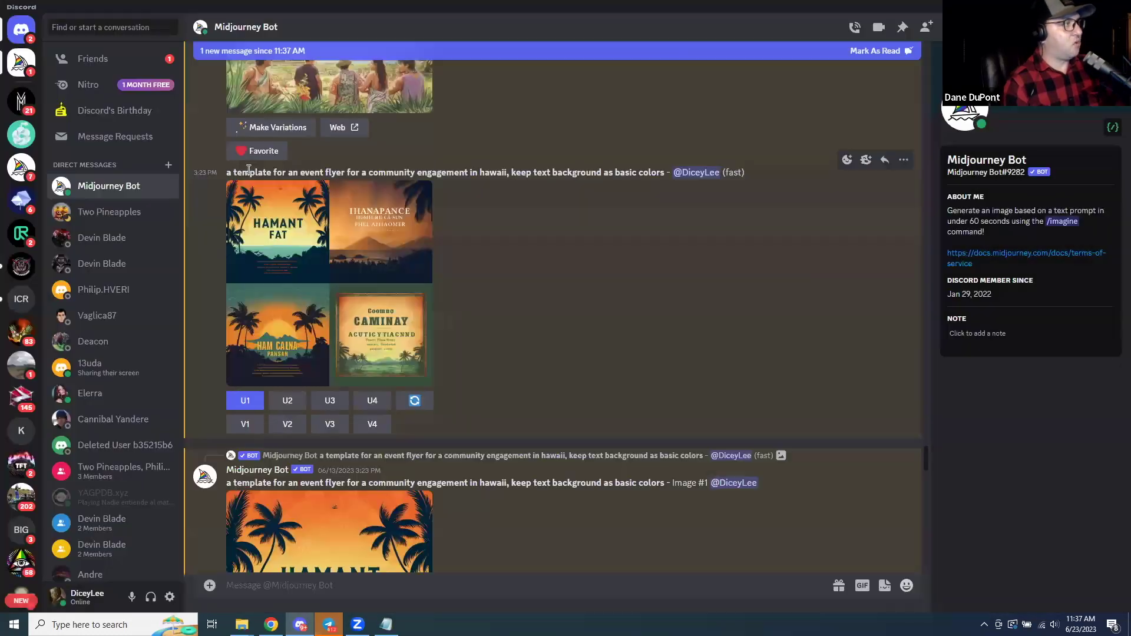
{"action": "left_click_drag", "start_coordinate": [228, 172], "coordinate": [661, 174]}
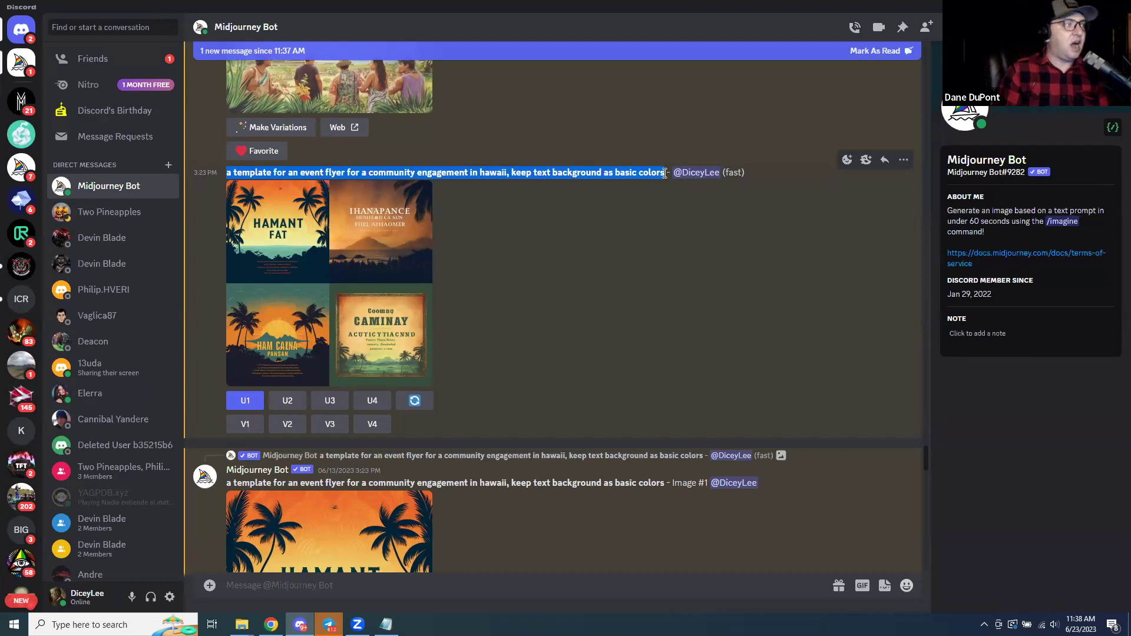
{"action": "left_click", "coordinate": [241, 224]}
{"action": "left_click", "coordinate": [798, 345]}
Enlarge the upscaled "HAMANT FAT" flyer template and copy the image to the clipboard.
{"action": "scroll", "coordinate": [415, 389], "scroll_direction": "down", "scroll_amount": 4}
{"action": "left_click", "coordinate": [365, 338]}
{"action": "right_click", "coordinate": [567, 330]}
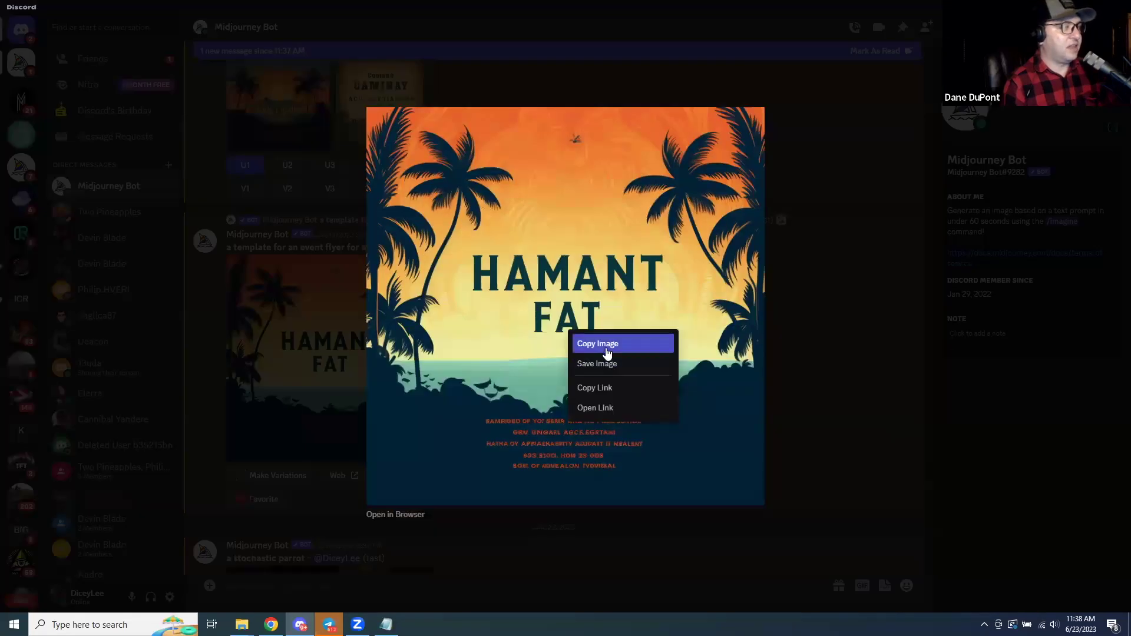
{"action": "left_click", "coordinate": [605, 348]}
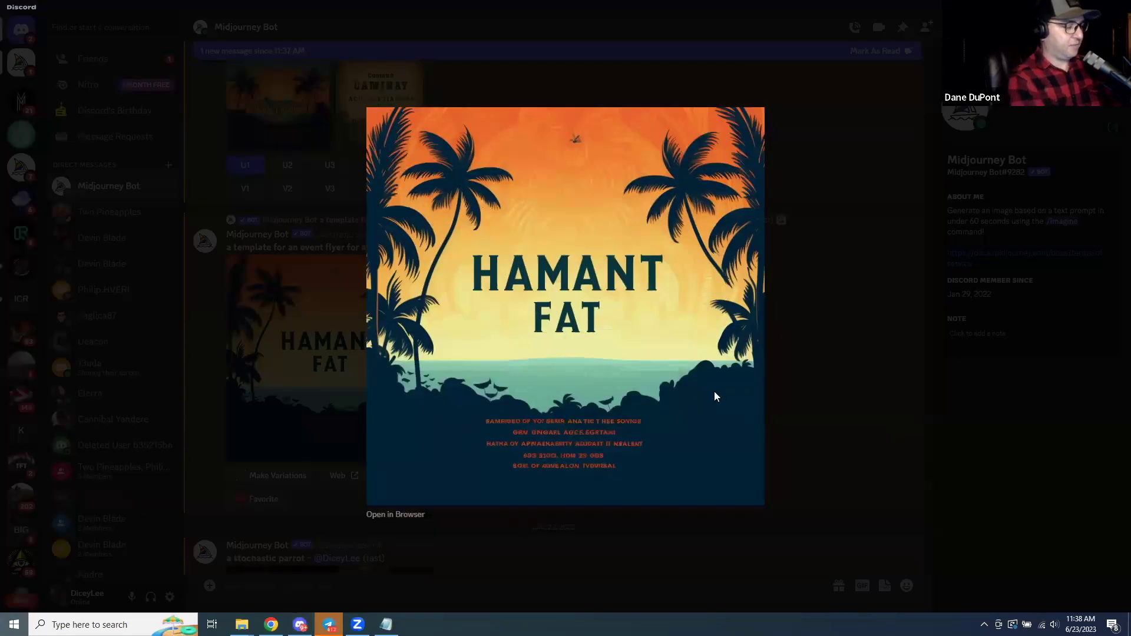
Open Paint and paste the copied flyer template onto the canvas.
{"action": "key", "text": "super"}
{"action": "type", "text": "paint"}
{"action": "key", "text": "Return"}
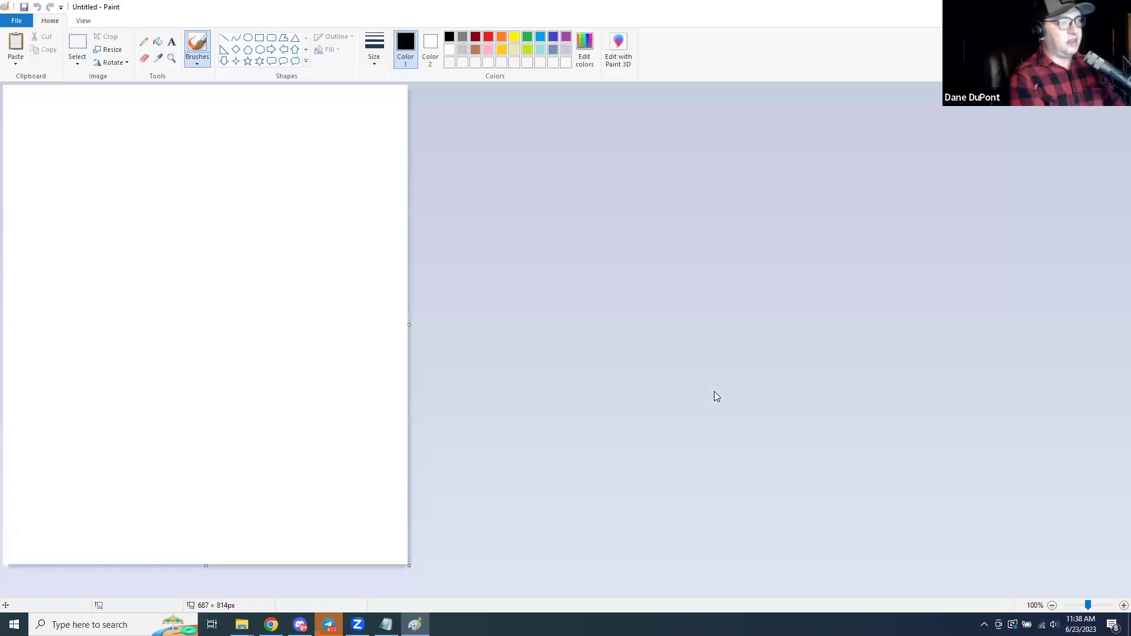
{"action": "key", "text": "ctrl+v"}
{"action": "scroll", "coordinate": [417, 371], "scroll_direction": "down", "scroll_amount": 1}
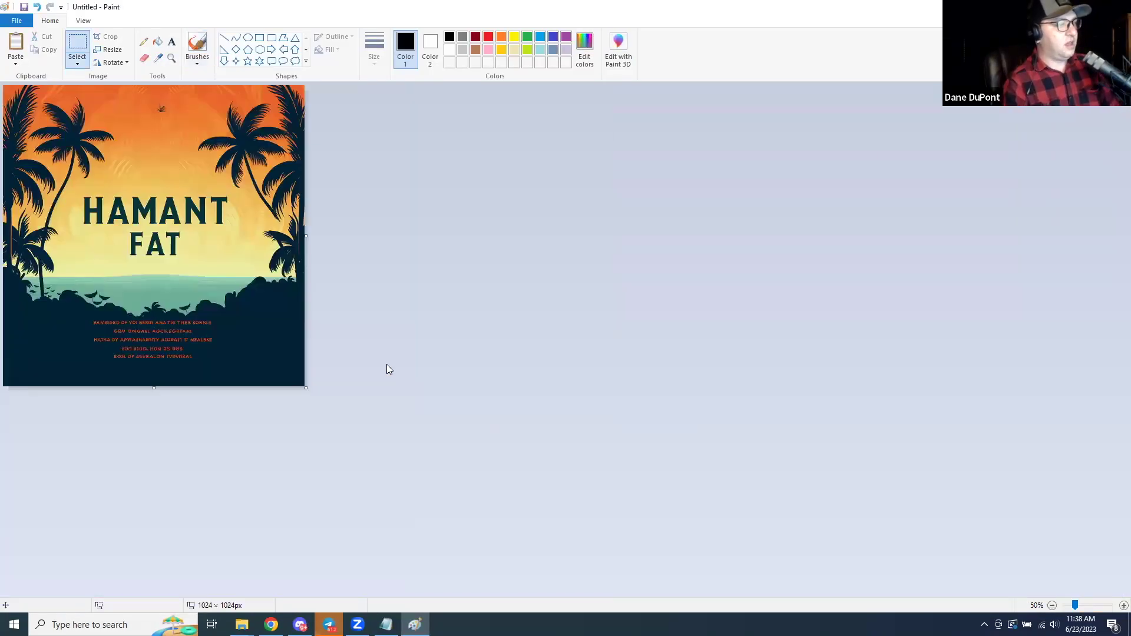
{"action": "scroll", "coordinate": [180, 273], "scroll_direction": "up", "scroll_amount": 1}
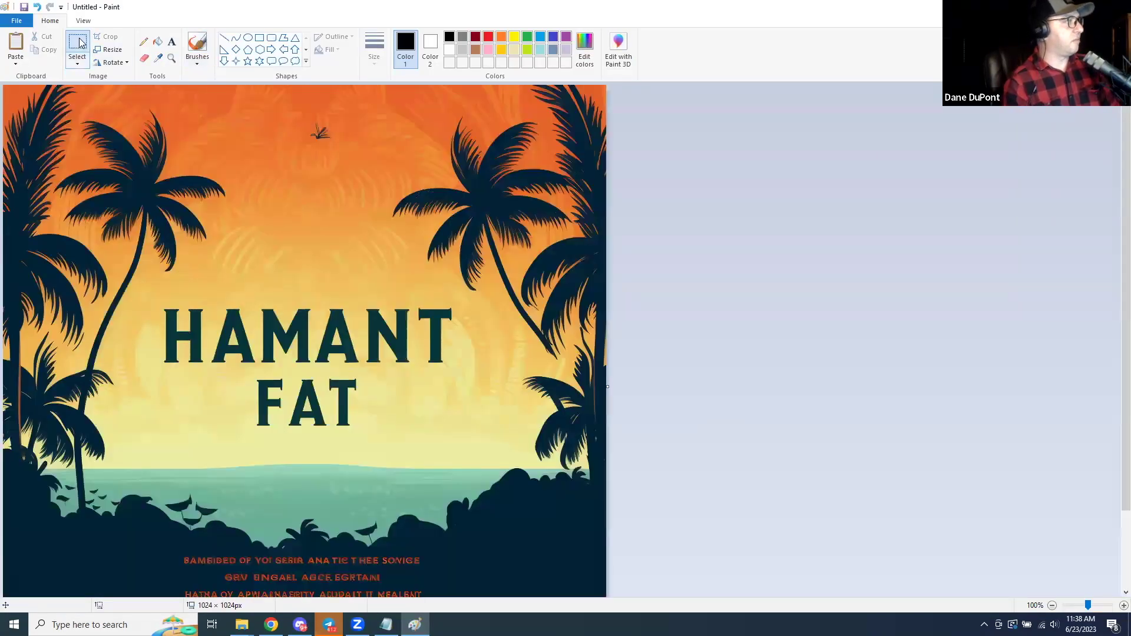
Sample the flyer's orange sky as the background color and clear a 524 × 252 px rectangle over the "HAMANT FAT" title.
{"action": "left_click", "coordinate": [158, 59]}
{"action": "right_click", "coordinate": [321, 110]}
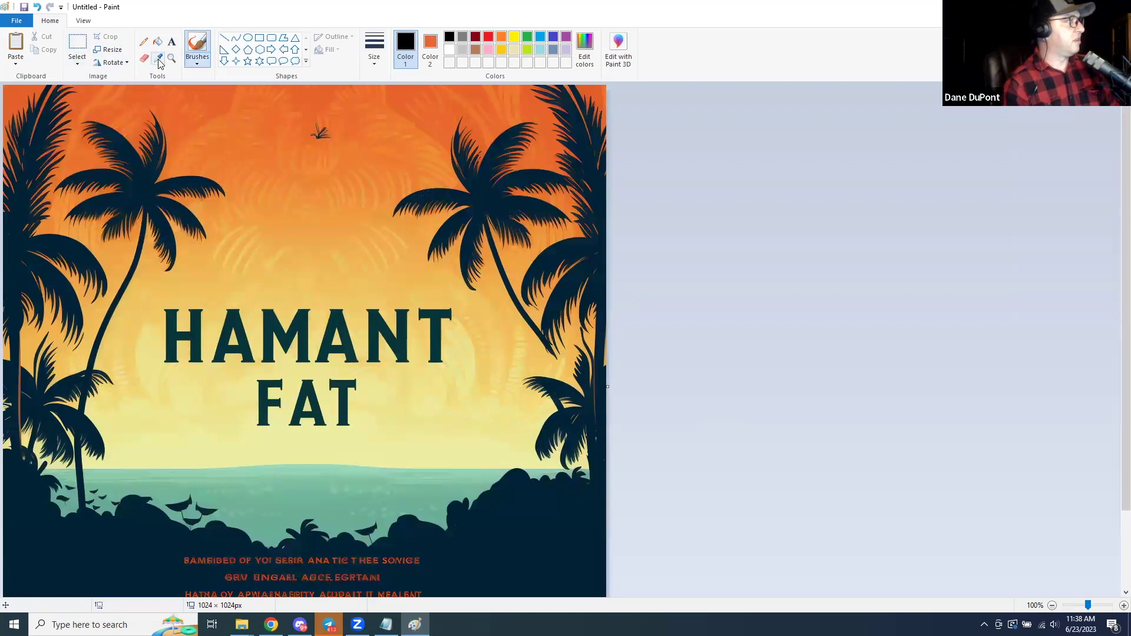
{"action": "left_click", "coordinate": [77, 41]}
{"action": "left_click_drag", "start_coordinate": [157, 290], "coordinate": [466, 437]}
{"action": "key", "text": "Delete"}
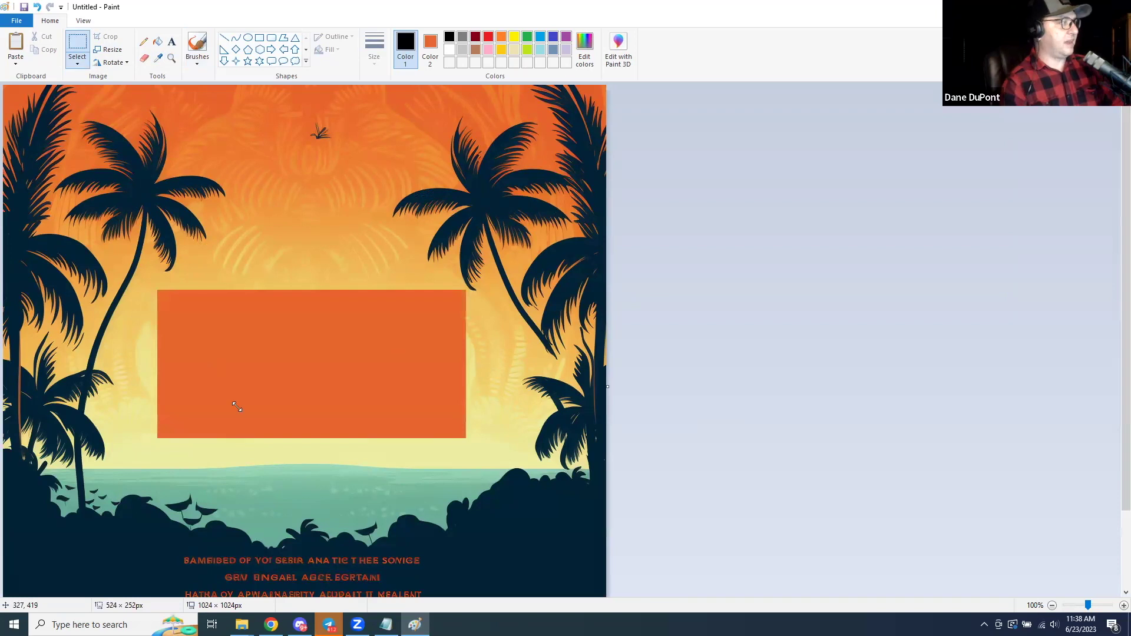
Clear a 442 × 177 px rectangle over the small red text lines in the flyer's dark lower area.
{"action": "scroll", "coordinate": [196, 460], "scroll_direction": "down", "scroll_amount": 2}
{"action": "left_click_drag", "start_coordinate": [182, 455], "coordinate": [442, 560]}
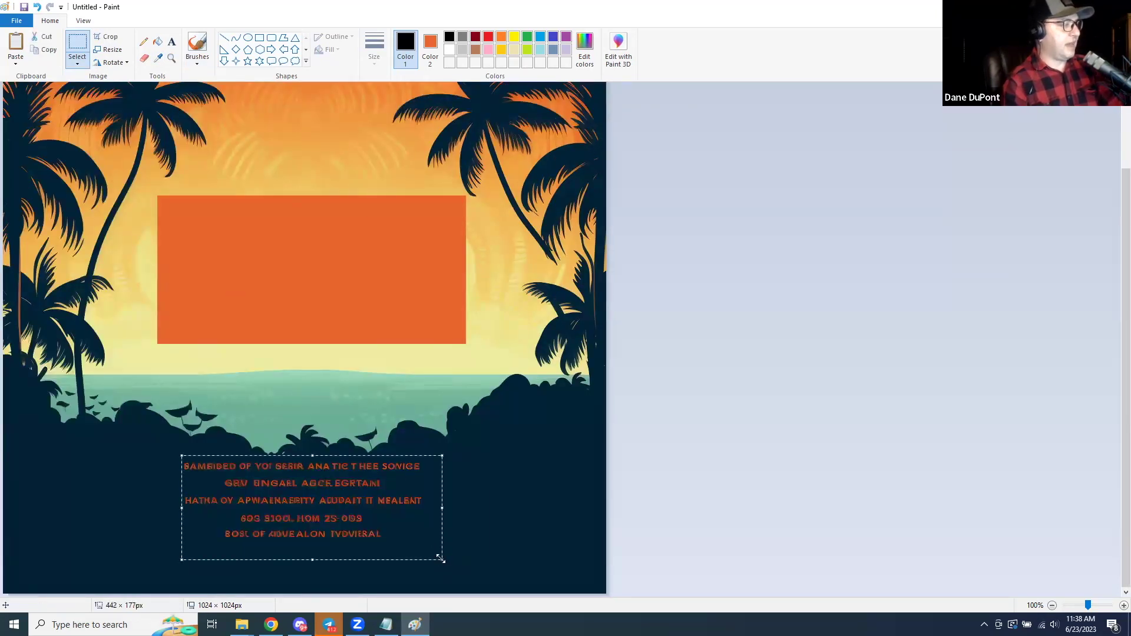
{"action": "key", "text": "Delete"}
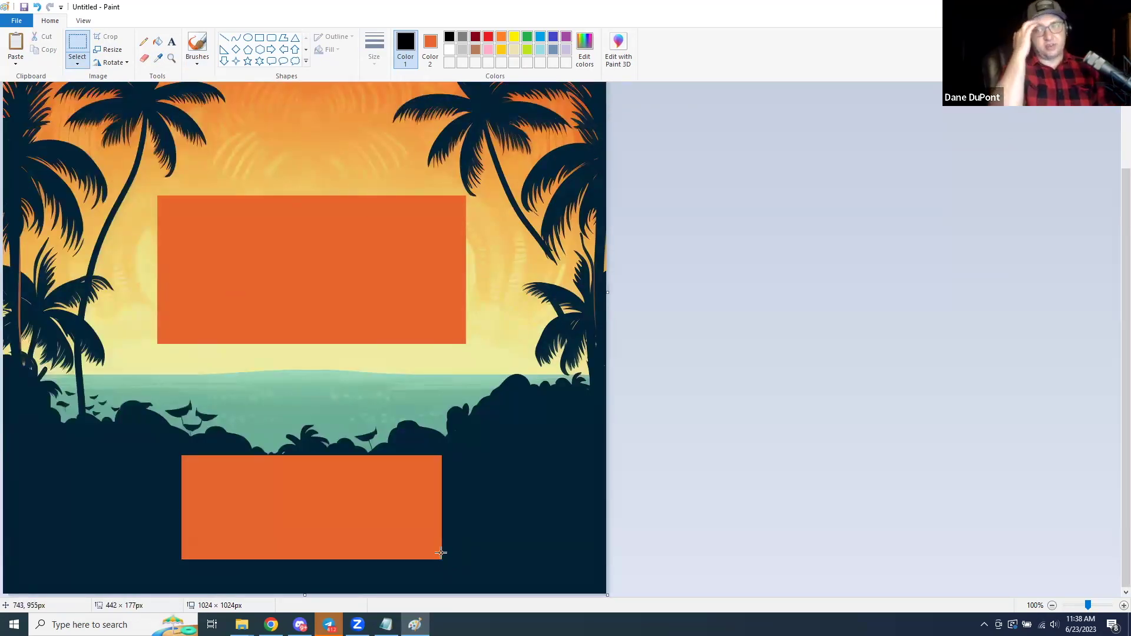